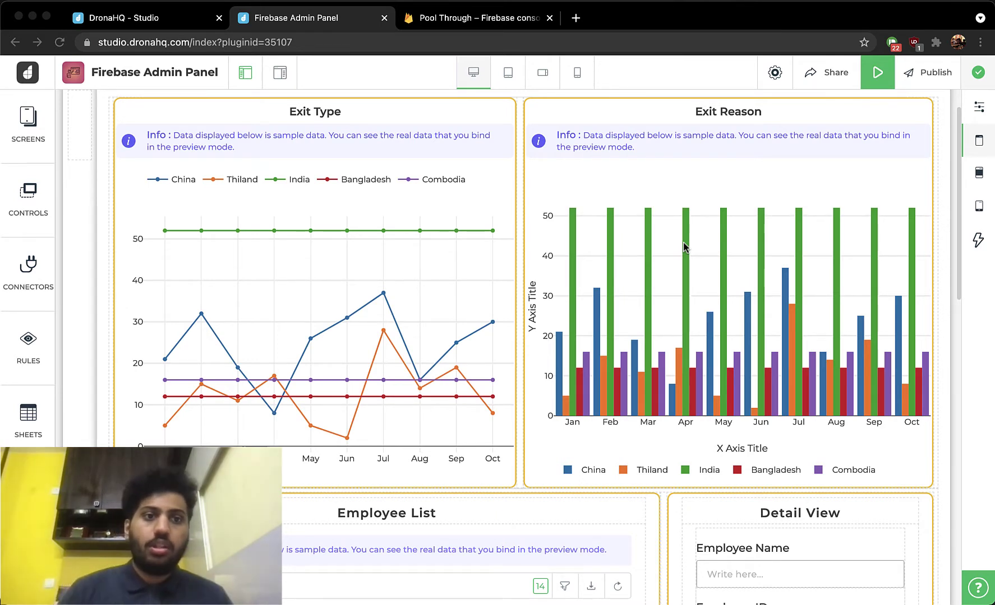
- Go to the Connectors list in DronaHQ Studio and begin adding a REST API connector
click(158, 23)
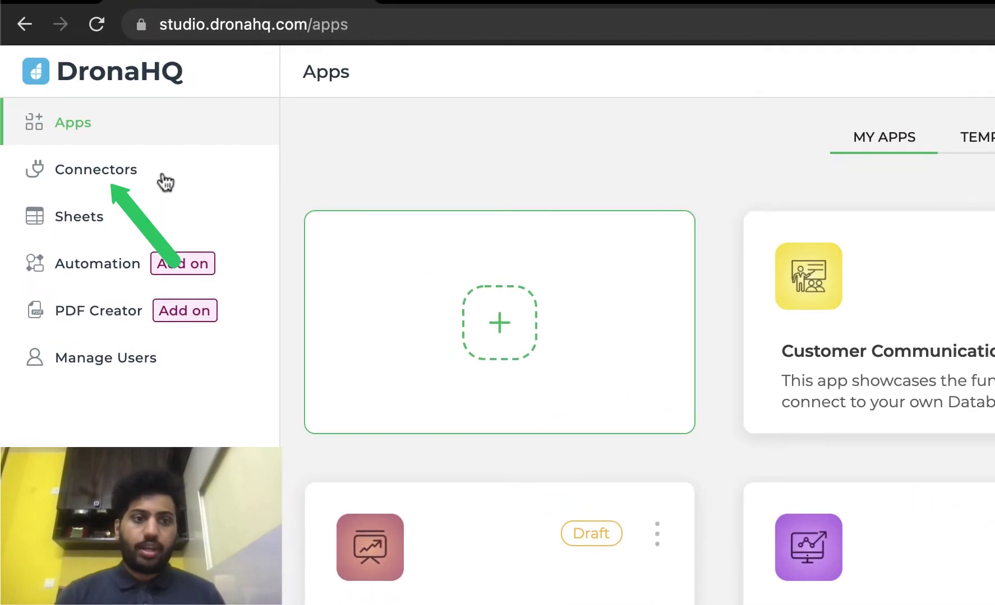
click(165, 182)
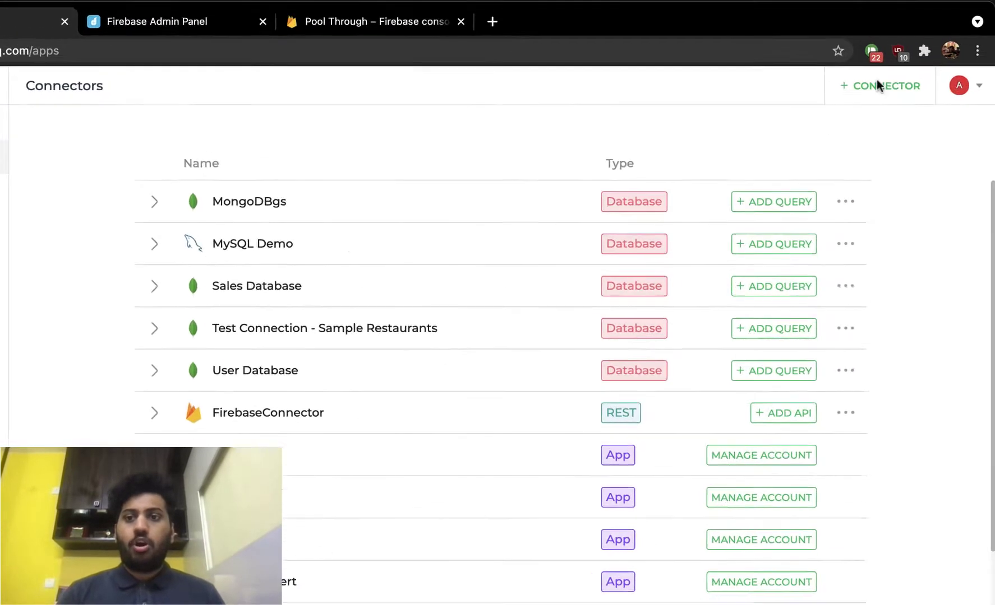
click(877, 83)
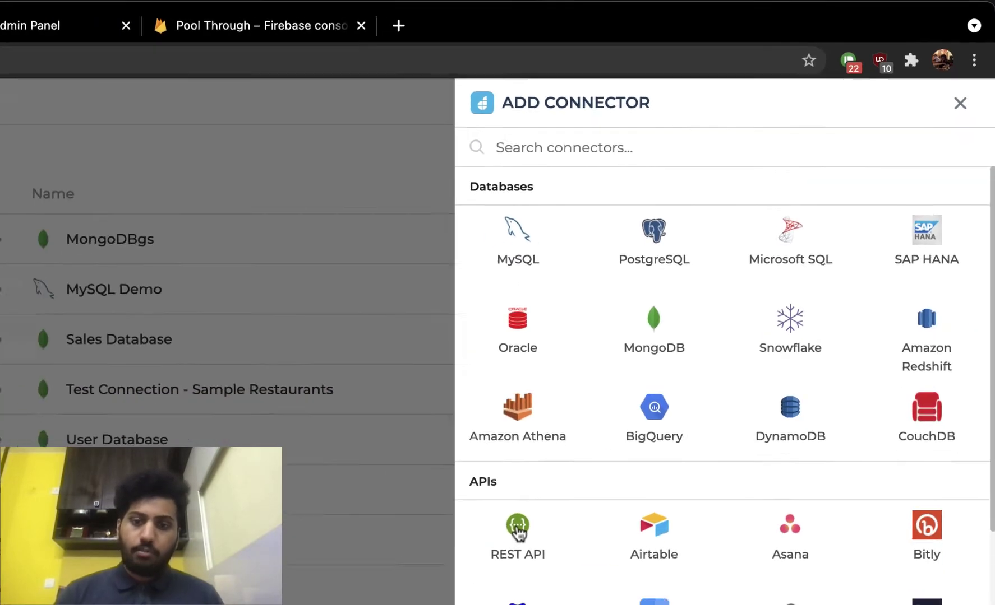
click(517, 527)
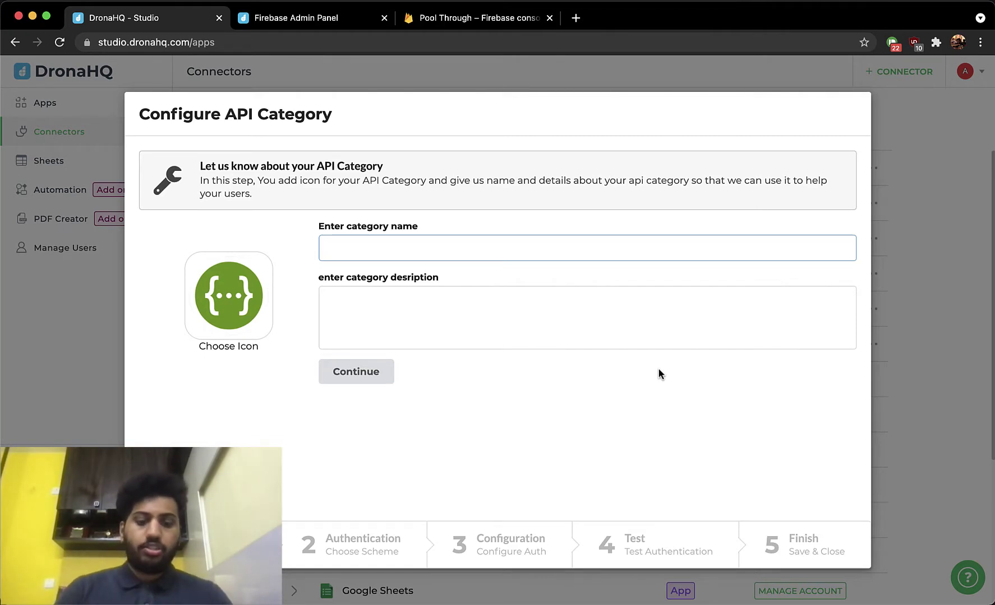
- Enter Firebase as both the name and the description of the API category, and continue to authentication
text(Firebase)
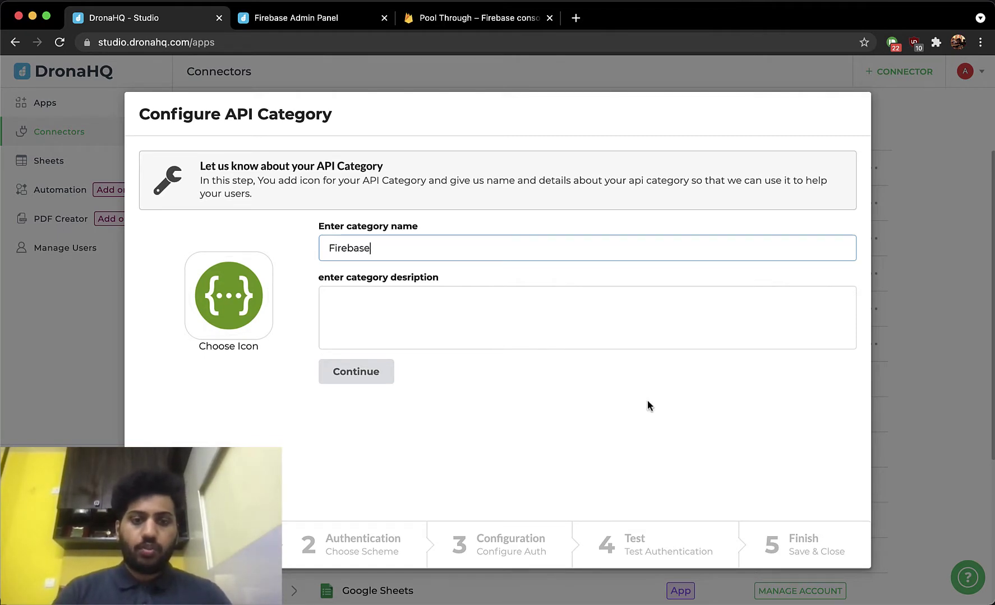
click(524, 305)
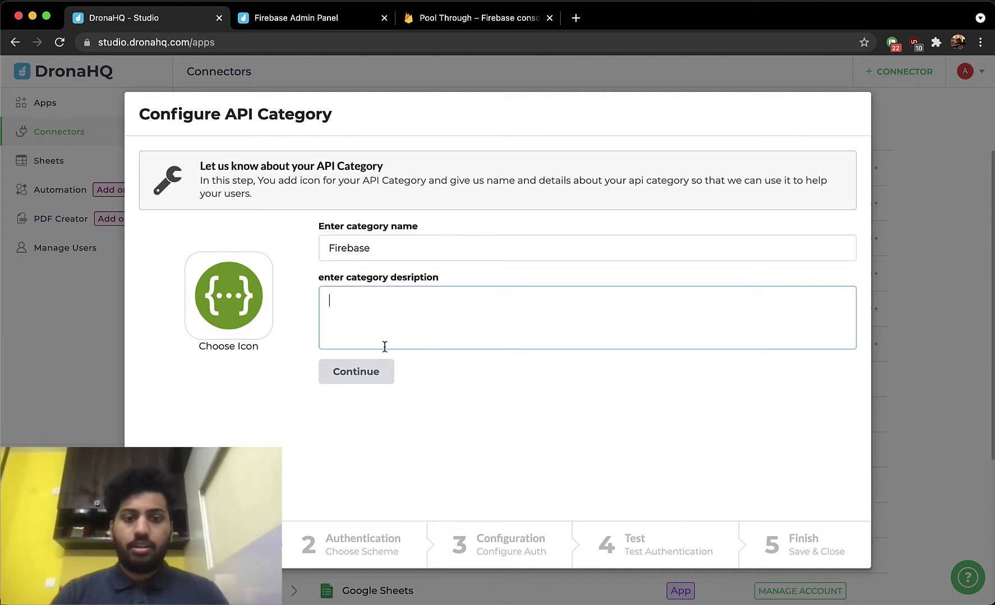
click(381, 372)
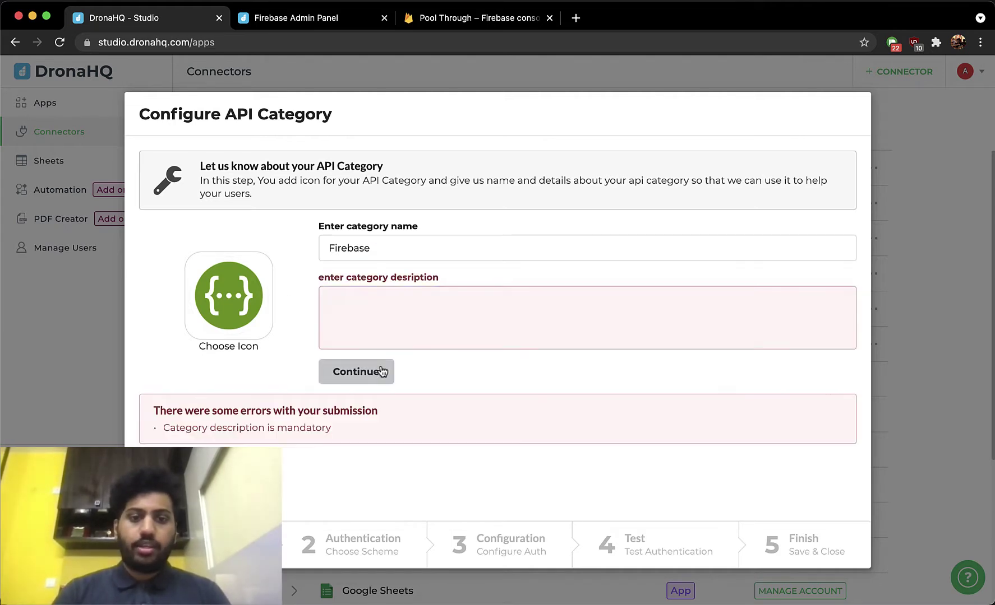
click(406, 296)
text(Firebas)
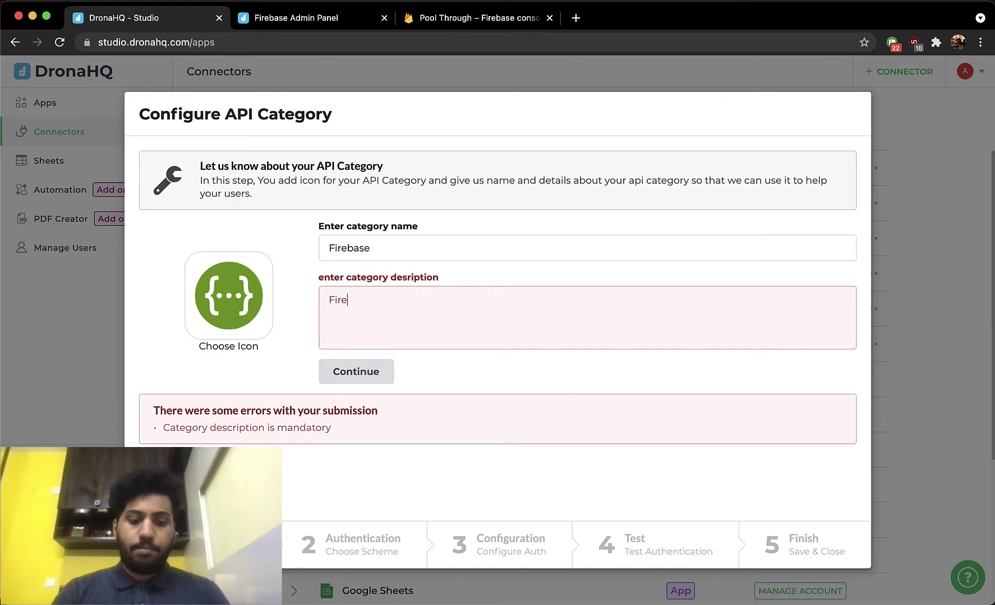
text(e)
click(371, 373)
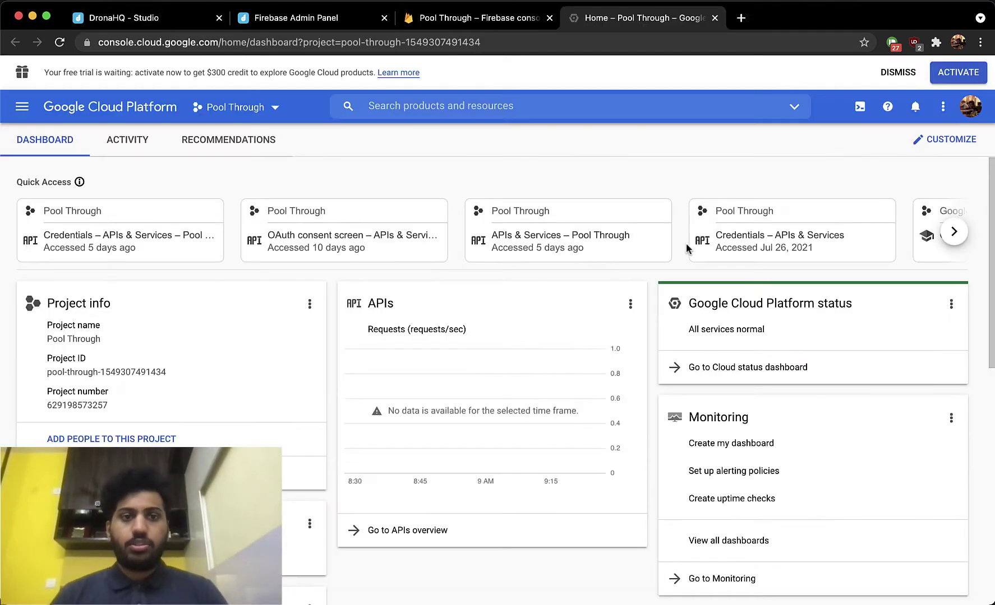
- Examine the OAuth client credentials and the OAuth consent screen's test users in Google Cloud Platform, and close the console
click(22, 106)
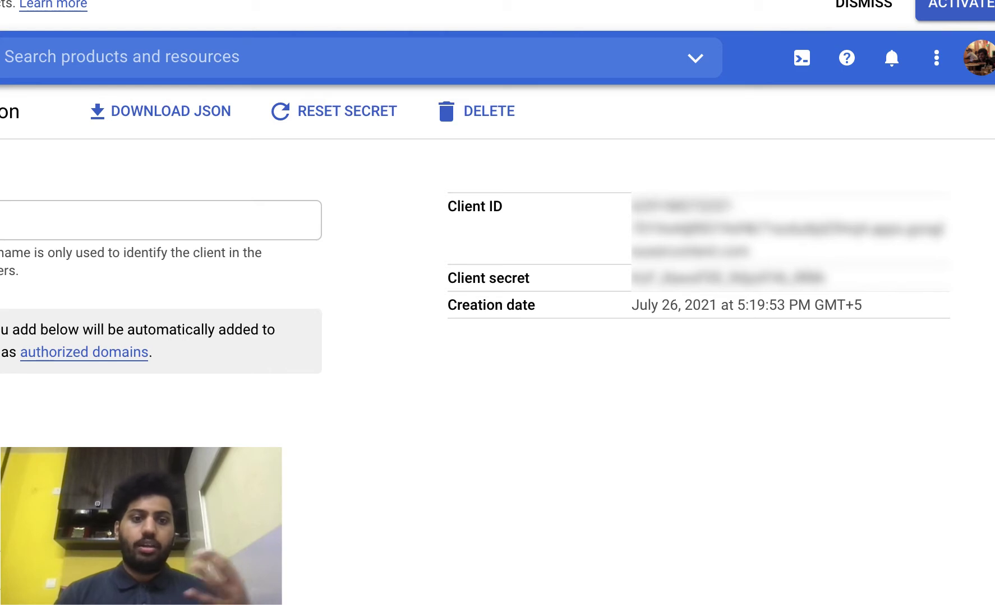
click(48, 269)
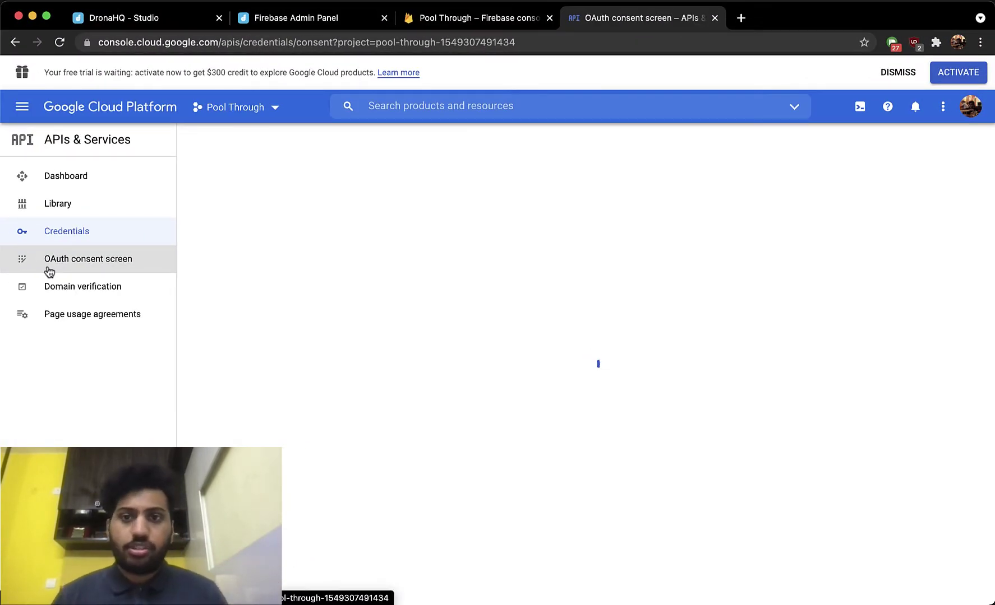
scroll(428, 395, down, 2)
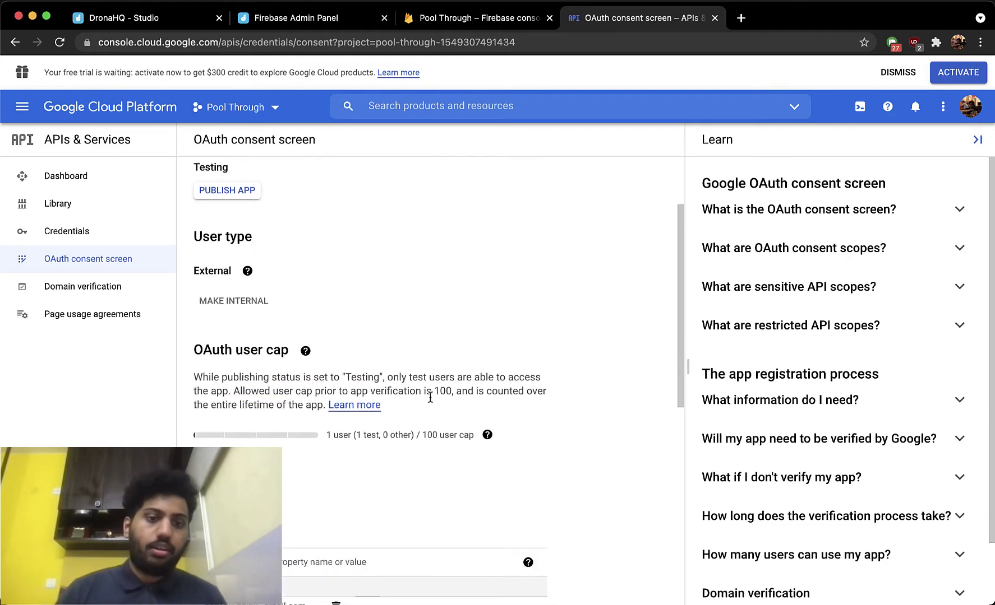
scroll(430, 398, down, 6)
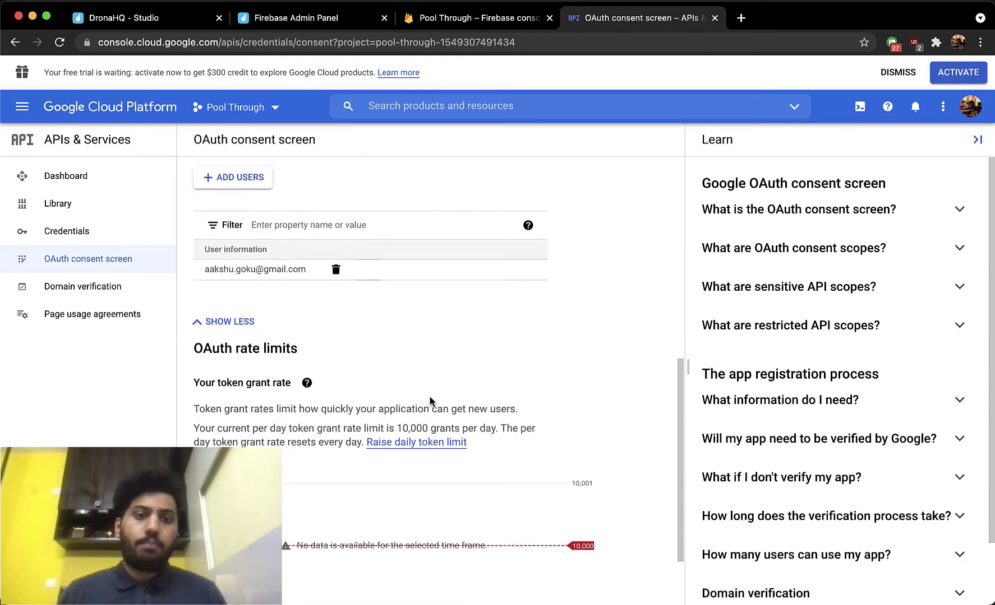
scroll(430, 401, down, 2)
key(super+w)
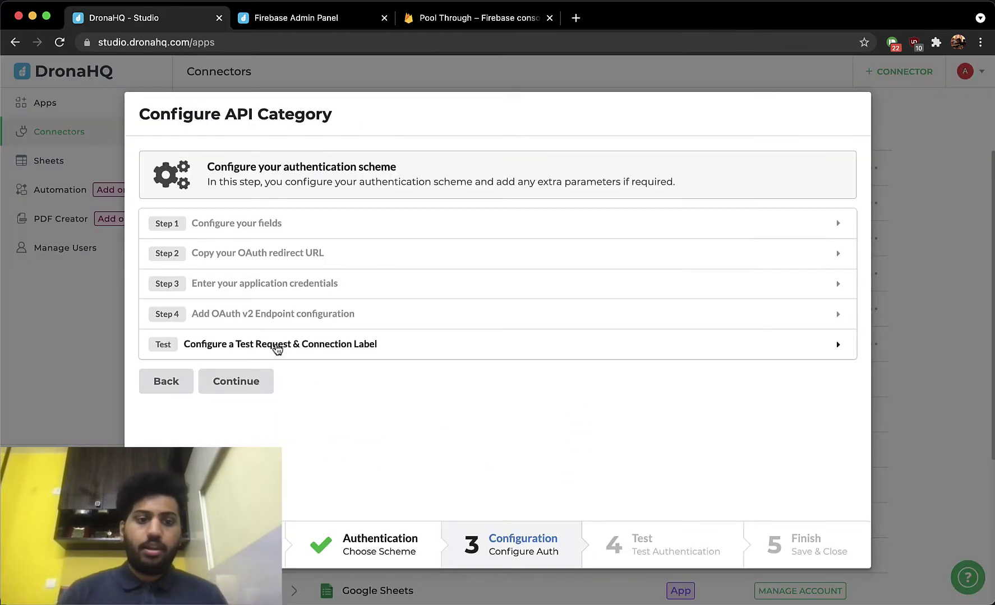
- Return to the authentication scheme choices, look them over, and leave the API category setup
click(177, 382)
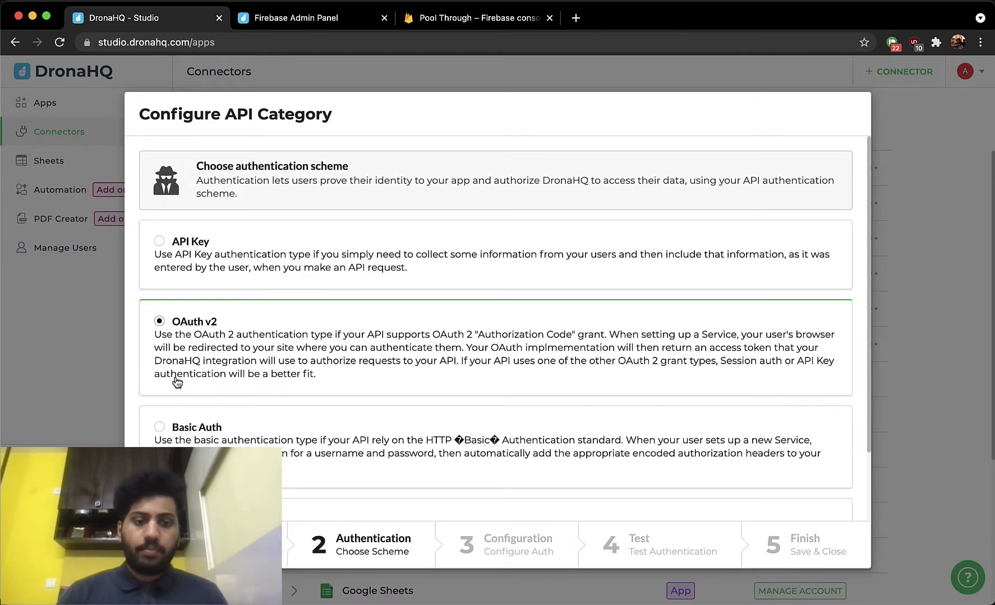
scroll(687, 162, down, 1)
click(922, 194)
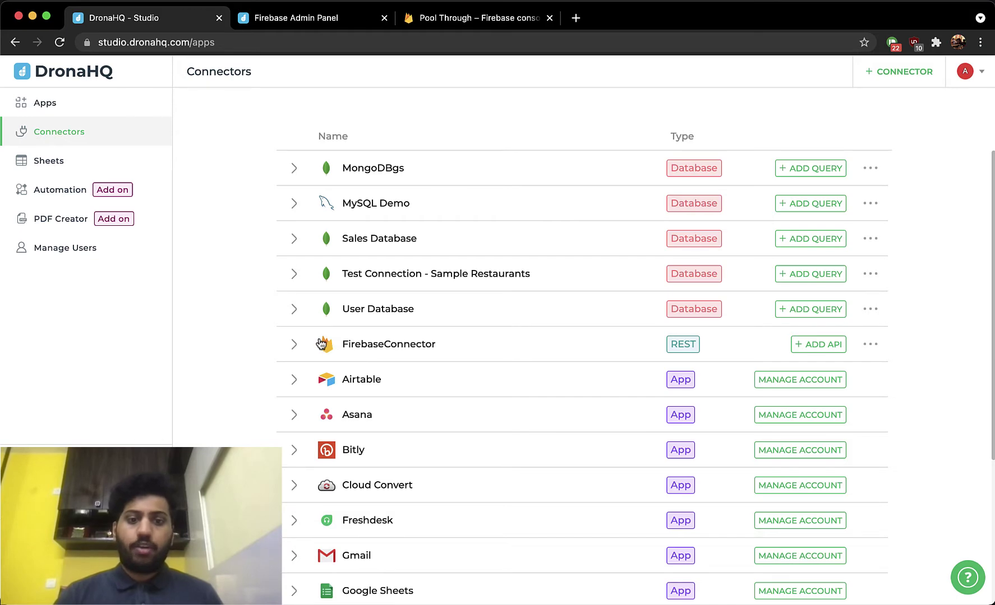
- Expand FirebaseConnector to examine its configured APIs, and collapse it again
click(100, 129)
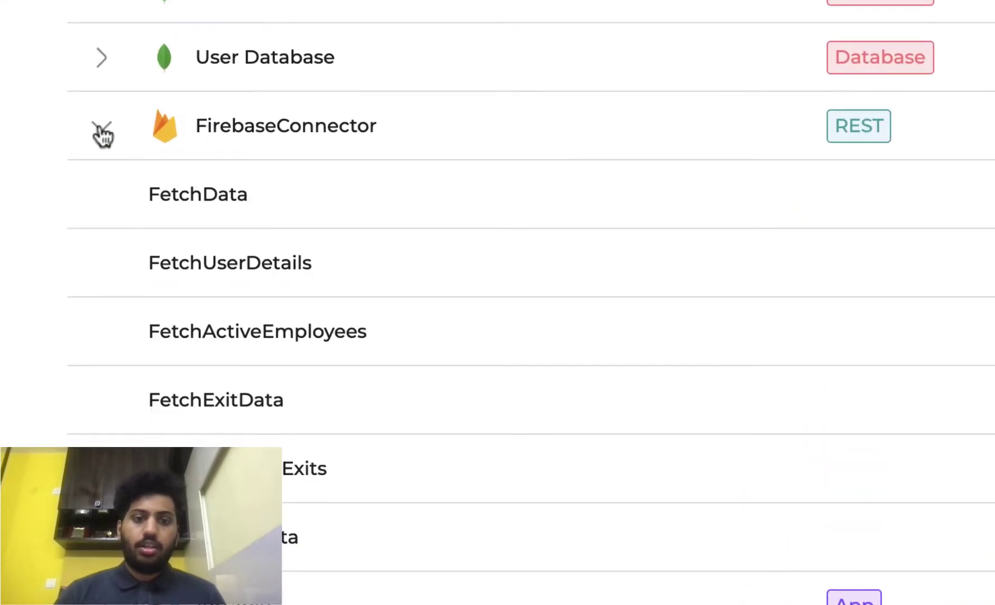
click(100, 129)
click(99, 127)
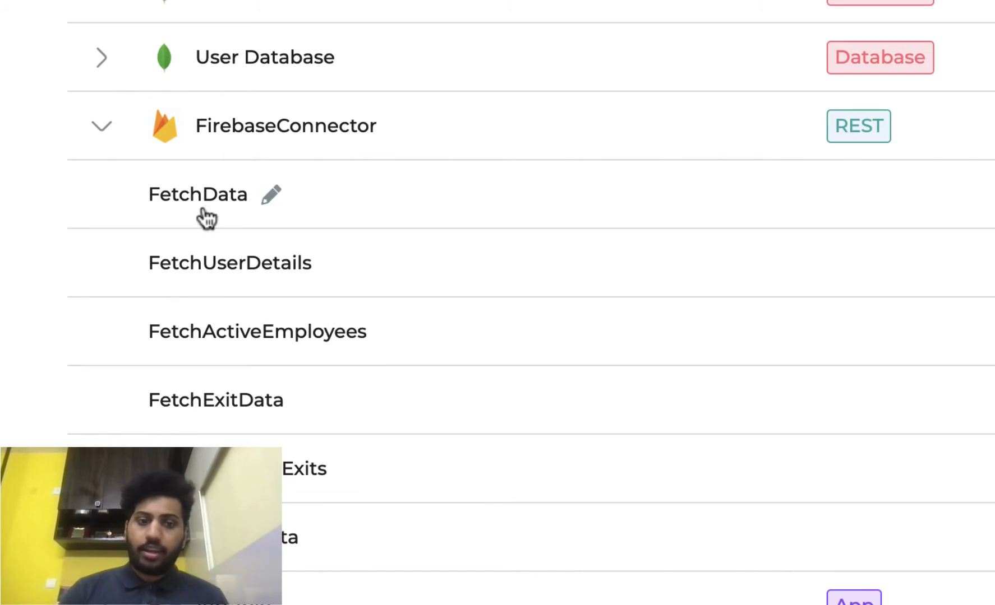
click(102, 128)
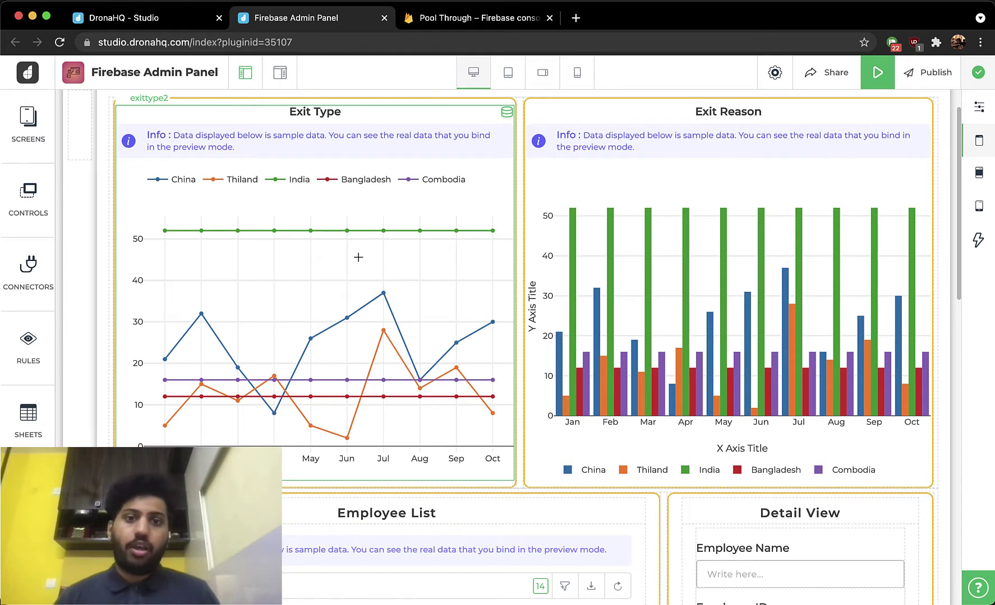
- Glance at the Firebase console, and examine the Firebase Admin Panel's exit charts, Employee List table and Detail View form
click(487, 19)
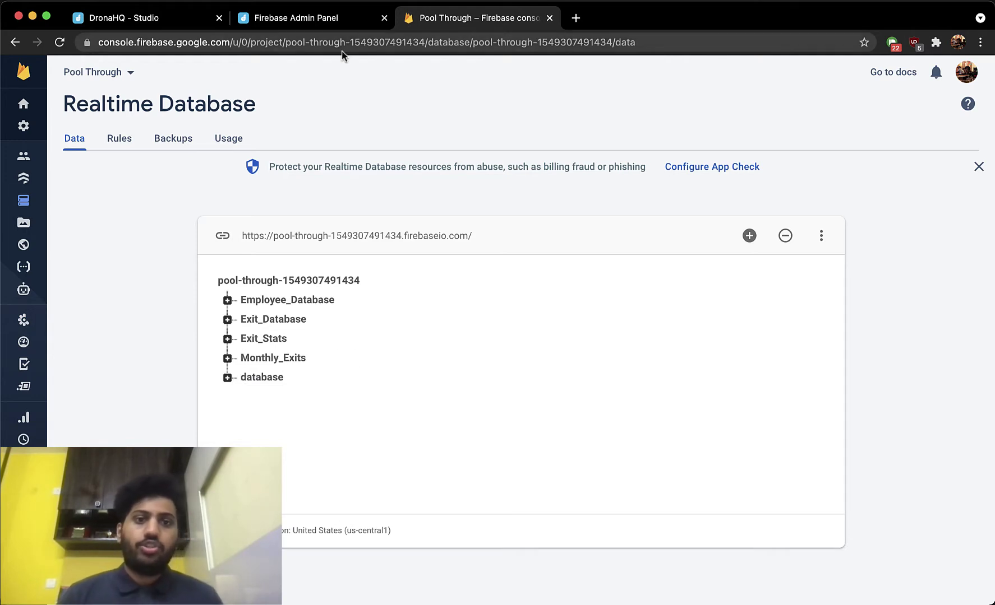
click(340, 25)
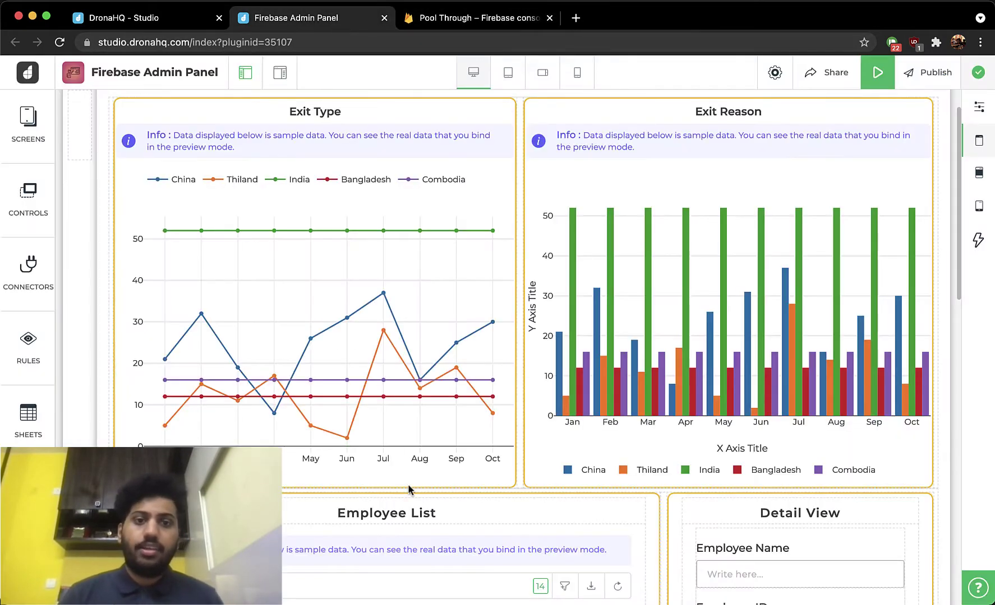
scroll(482, 355, down, 7)
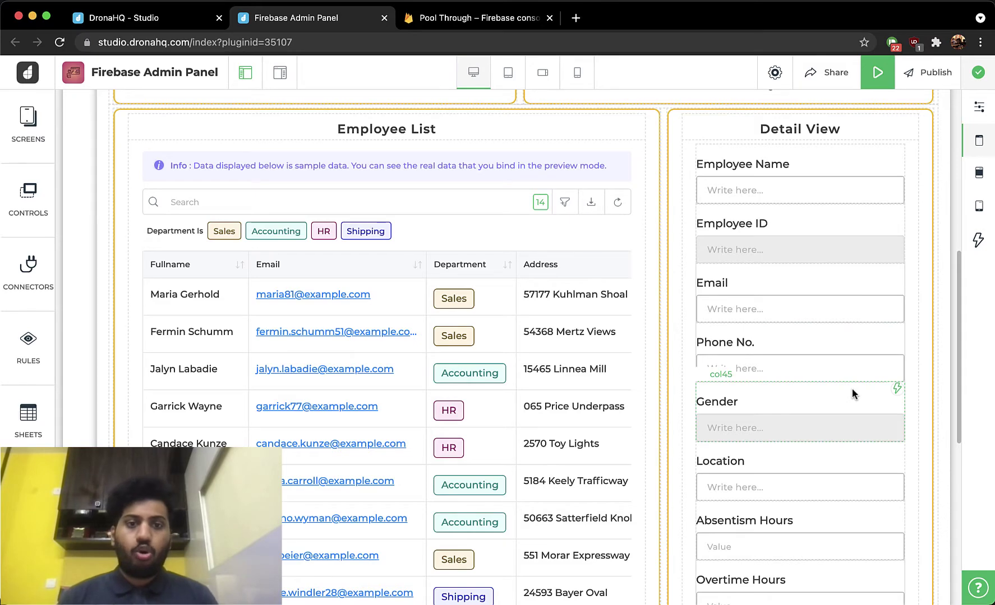
scroll(851, 389, down, 3)
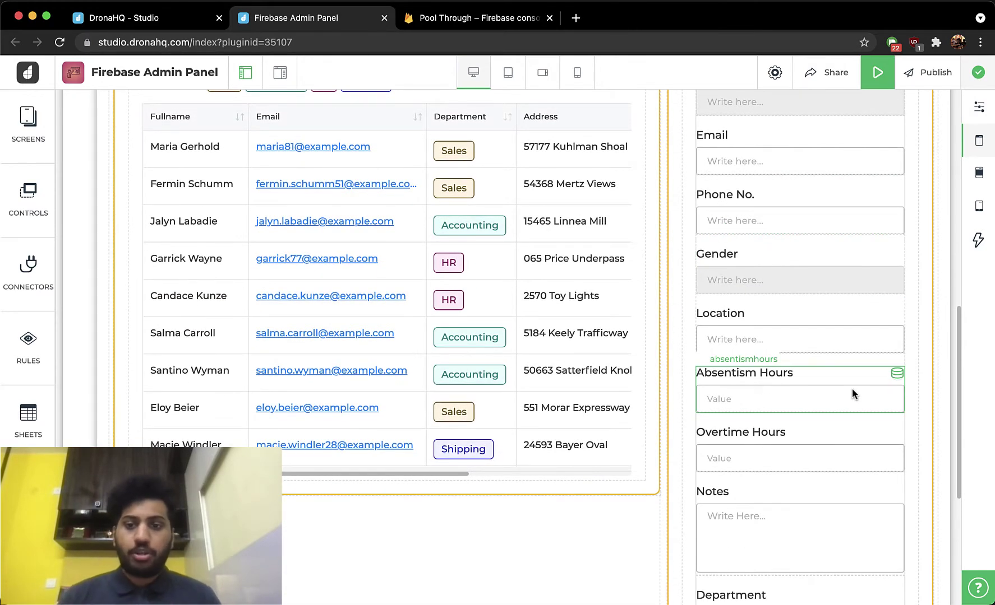
scroll(851, 389, down, 3)
scroll(852, 389, down, 3)
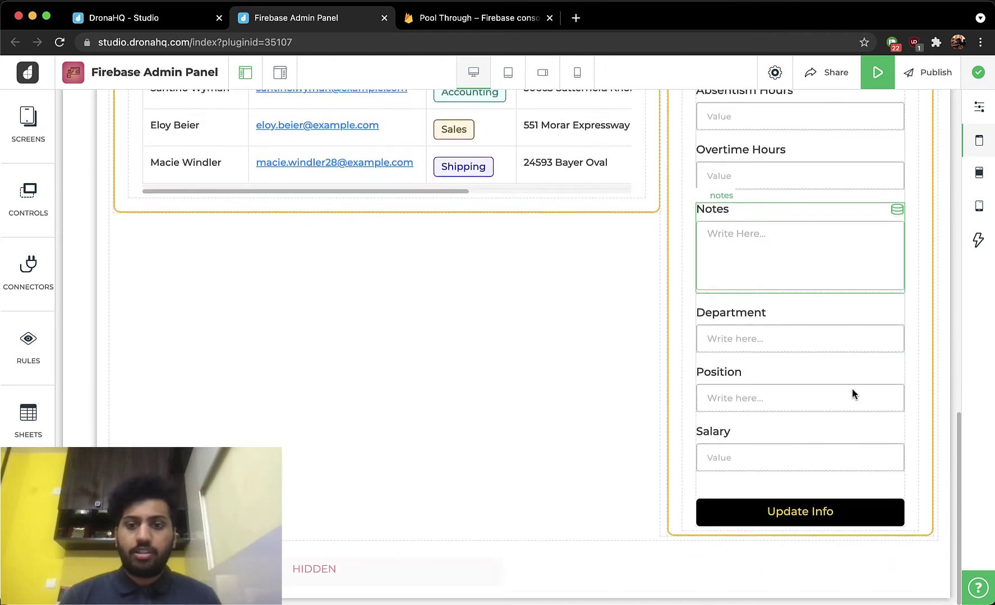
scroll(790, 394, up, 10)
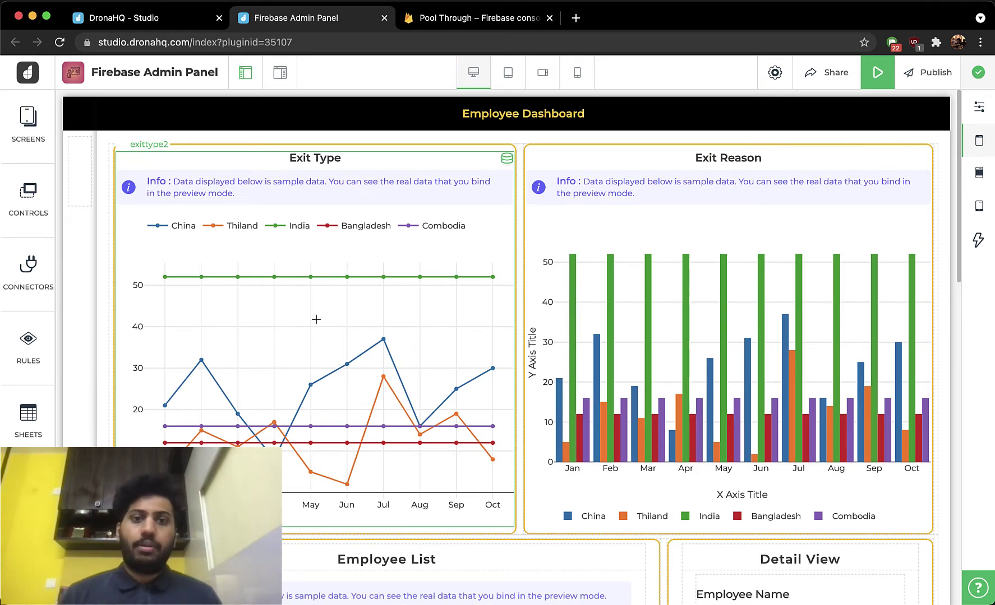
scroll(316, 319, down, 10)
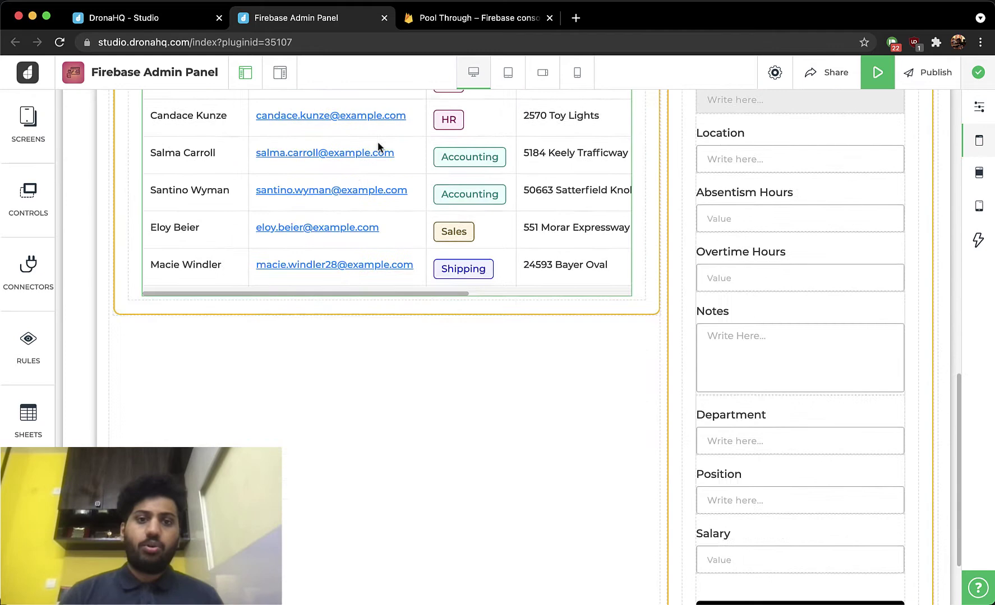
- Switch to the Firebase console, examine the records under Employee_Database and the fields of record 0, and collapse the node
click(426, 23)
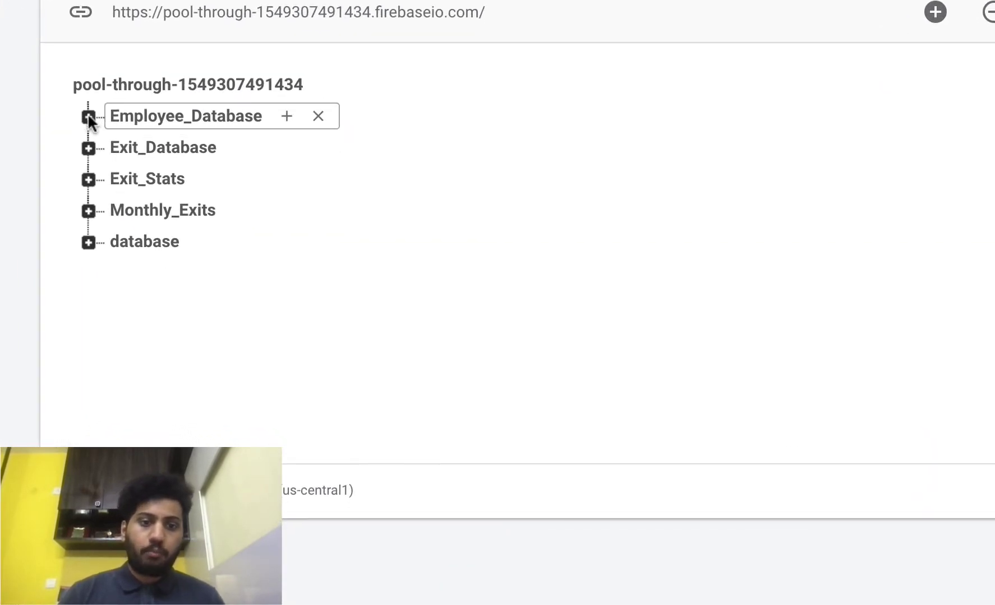
click(88, 117)
scroll(204, 443, down, 18)
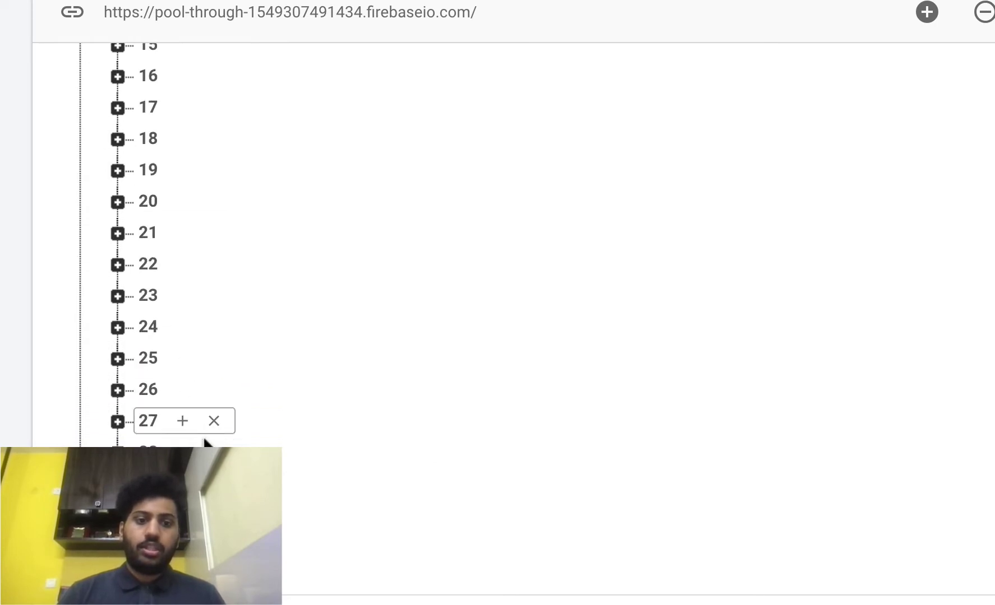
scroll(204, 443, up, 18)
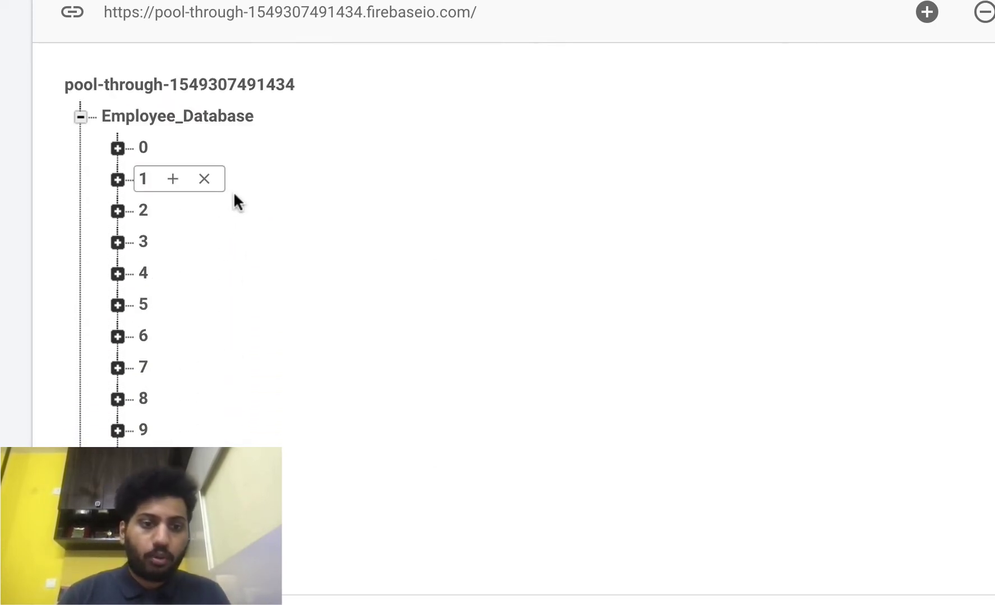
click(117, 148)
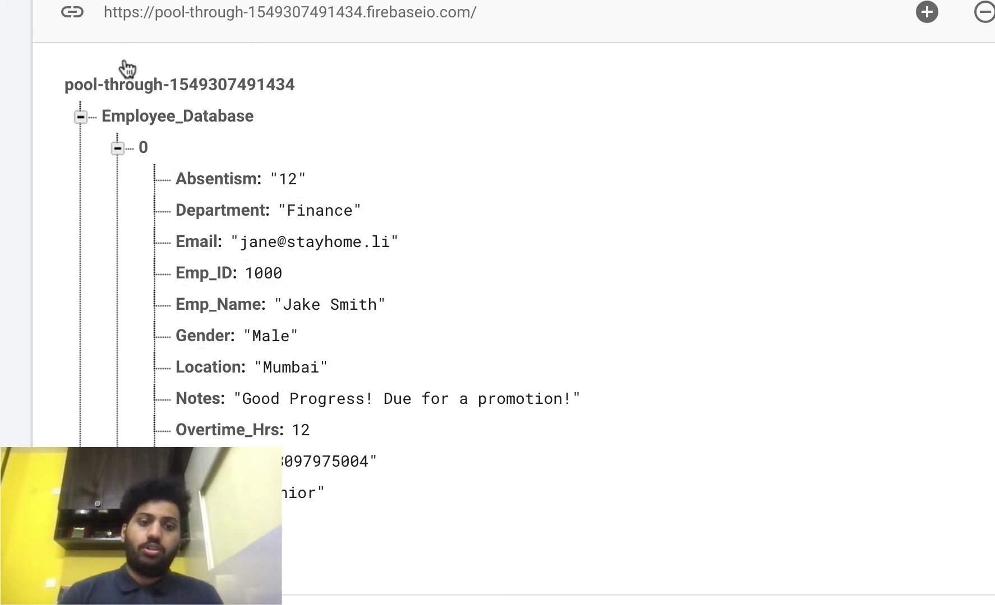
click(117, 148)
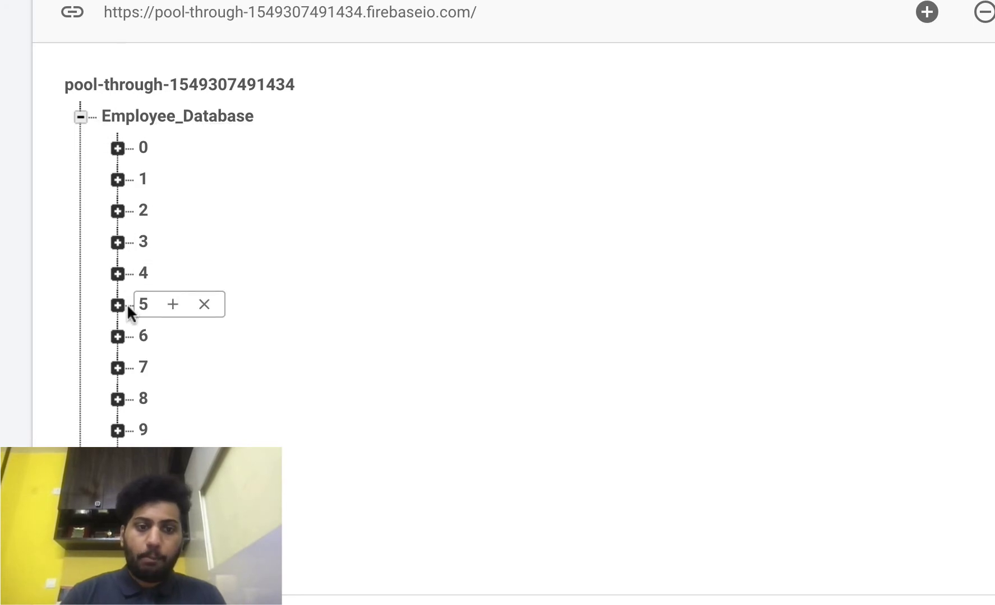
scroll(126, 306, down, 4)
scroll(127, 306, up, 4)
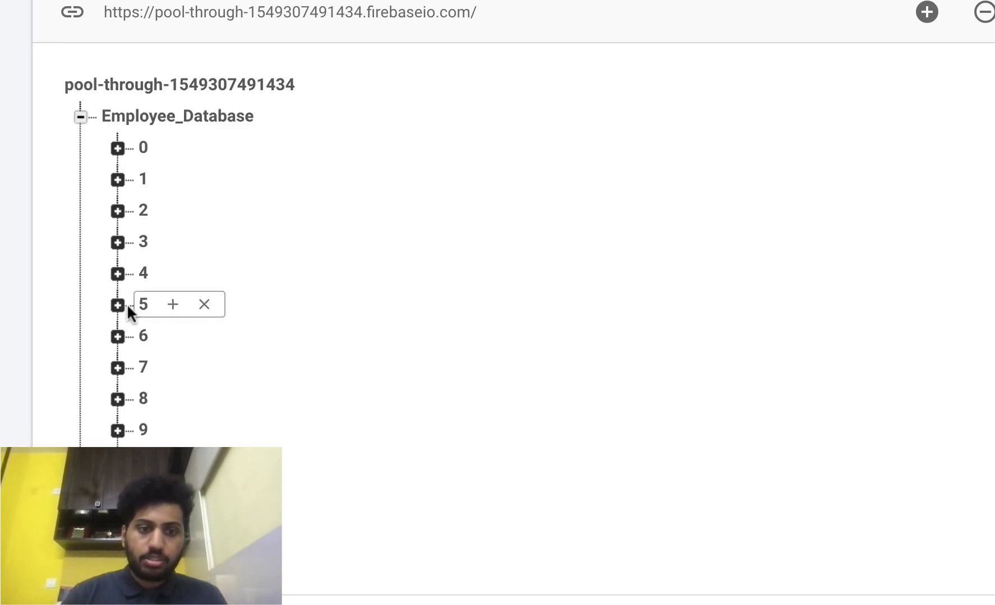
click(80, 117)
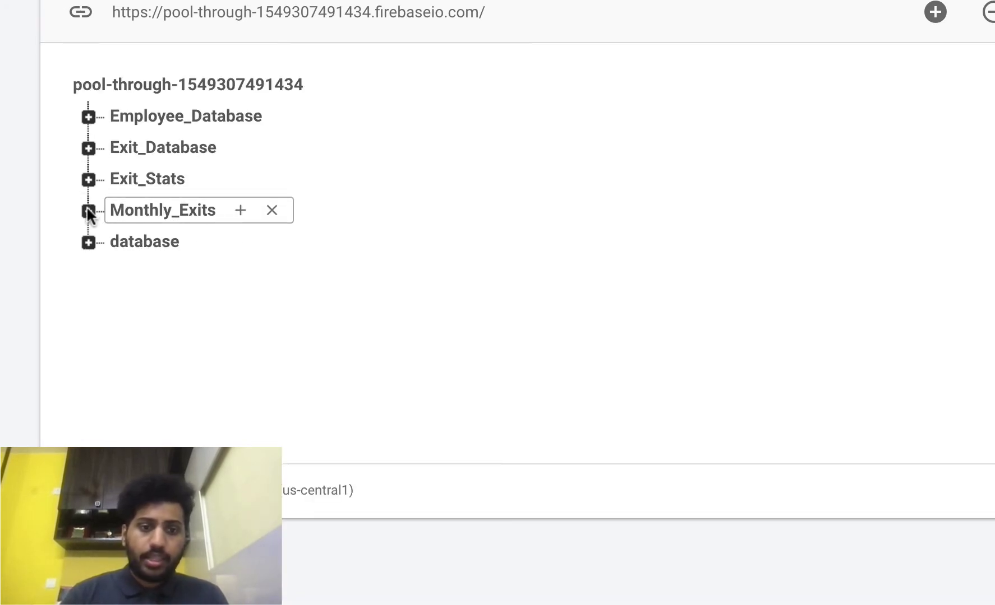
- Examine the Monthly_Exits data, and open the Employee_Database node on its own to view its database URL
click(87, 209)
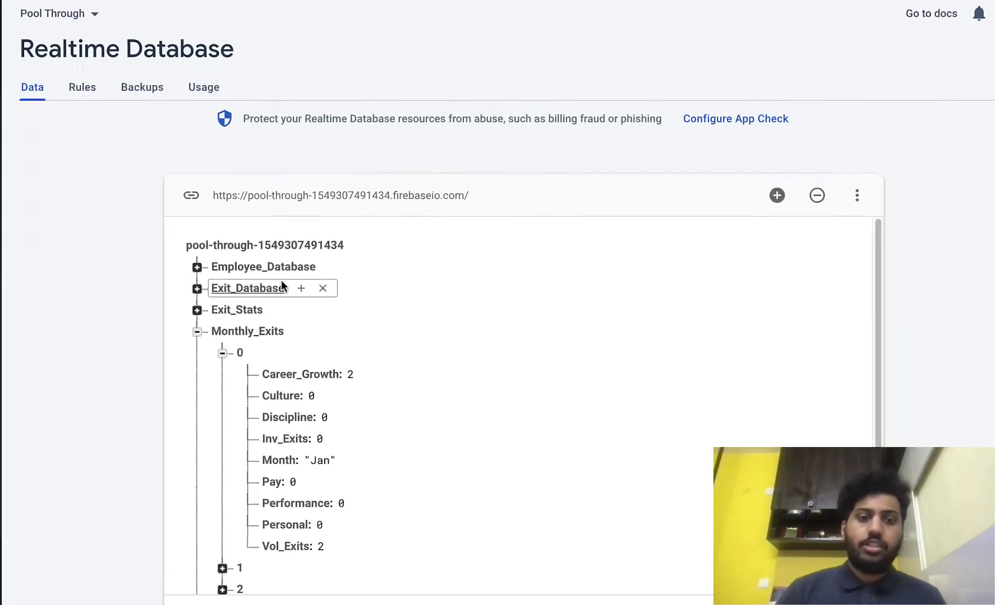
click(297, 301)
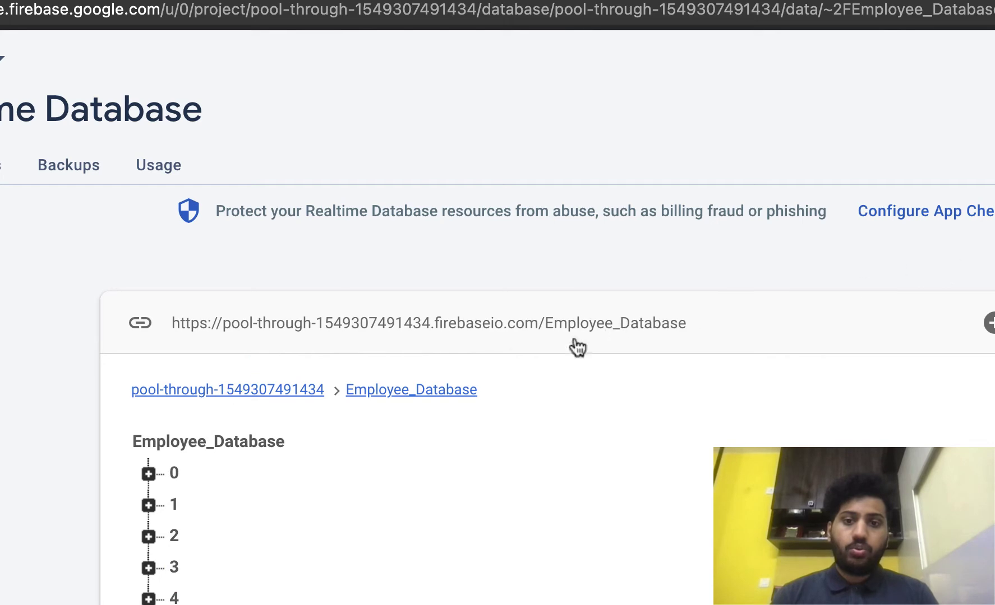
- Copy the Employee_Database URL from Firebase, switch to DronaHQ, and add a FirebaseConnector API using that URL with .json appended
click(514, 333)
key(super+c)
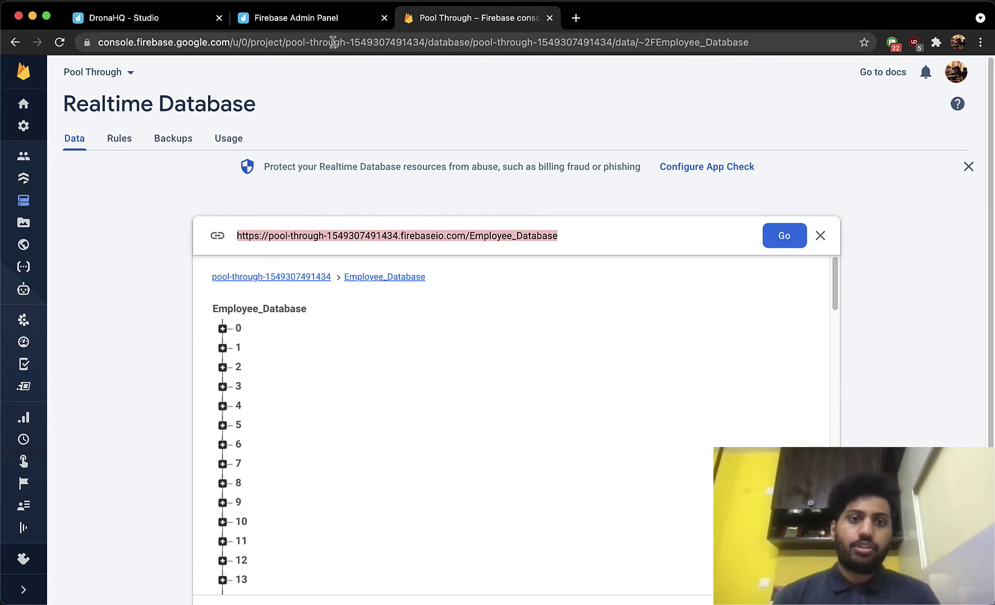
click(166, 28)
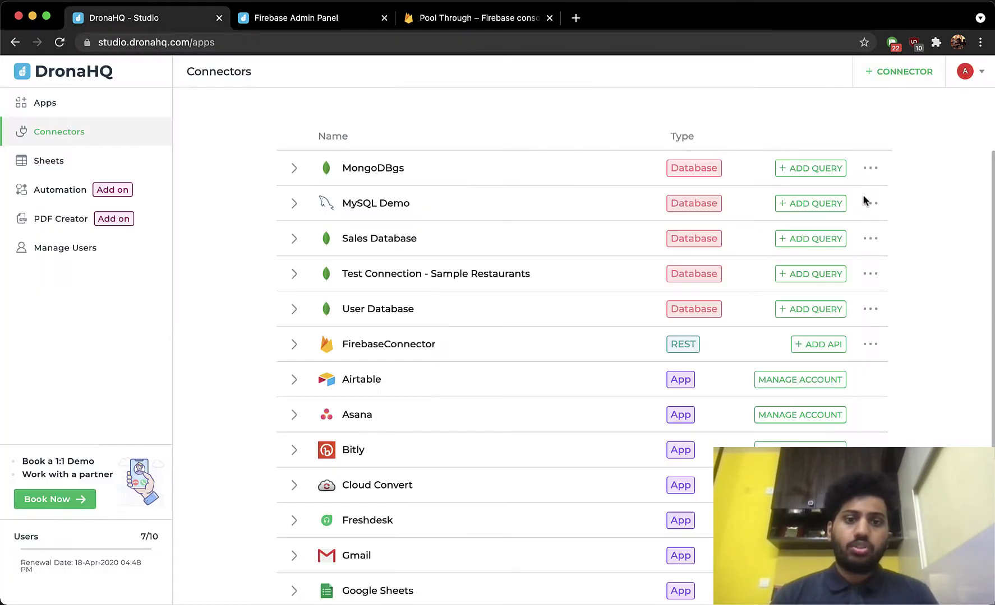
click(809, 347)
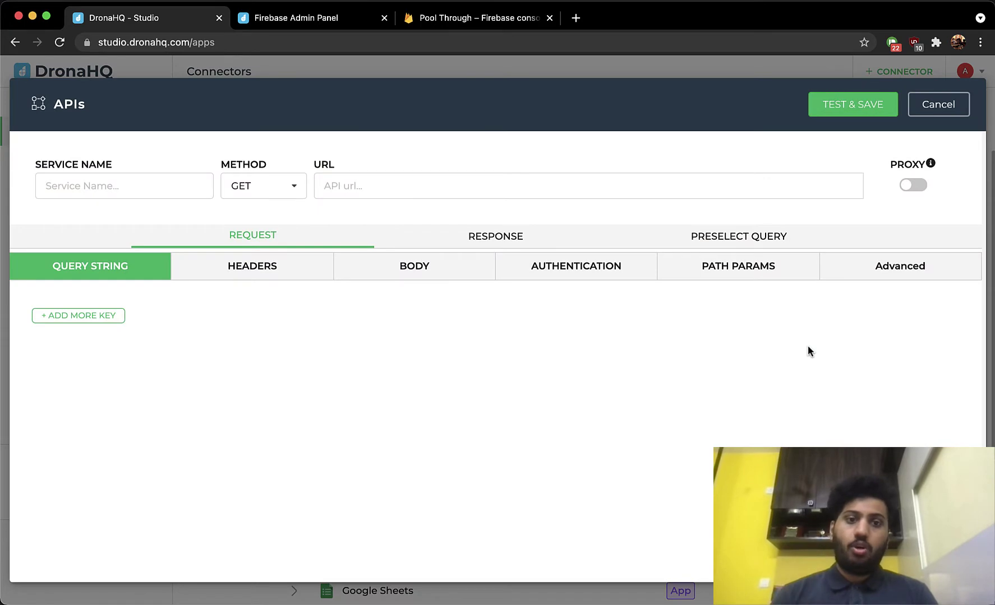
click(471, 192)
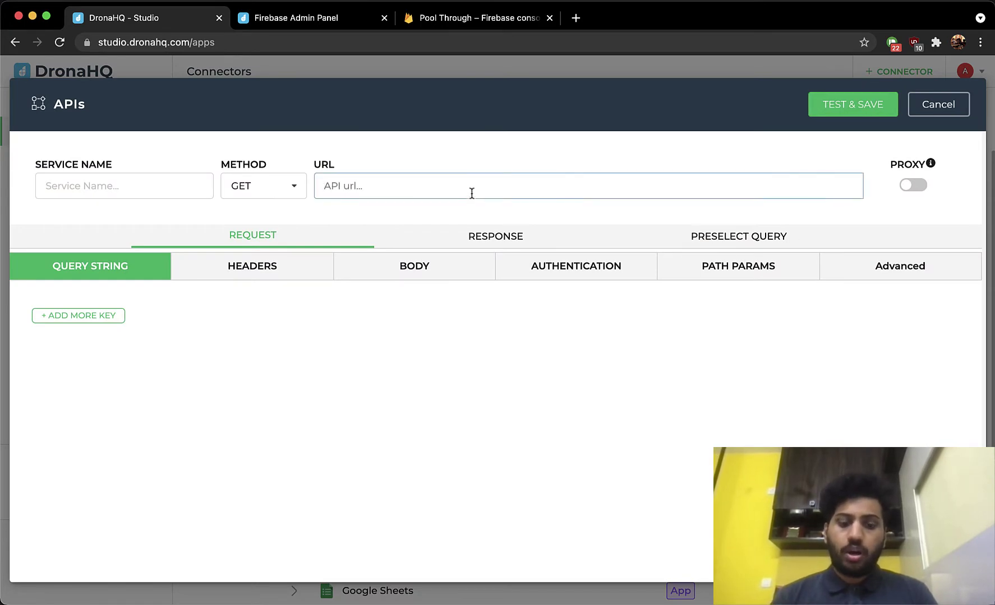
key(super+v)
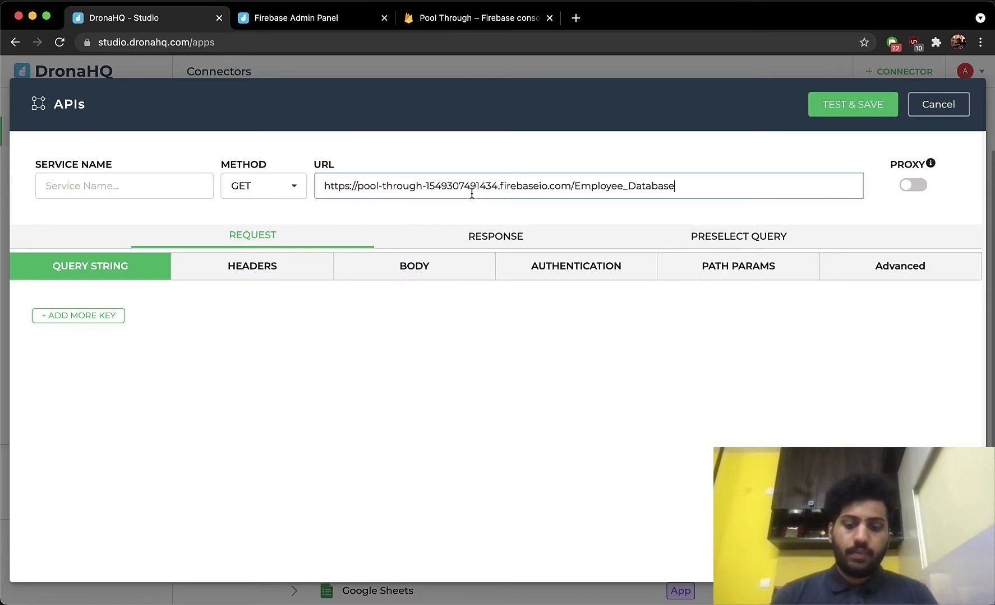
text(.json)
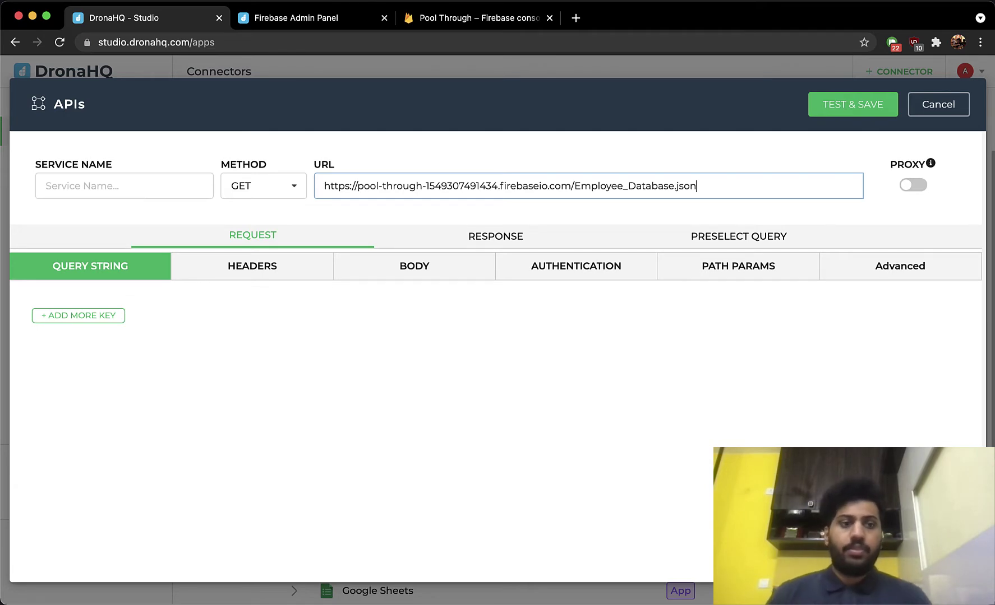
- Name the new API service RetrieveEmployeeList
click(80, 177)
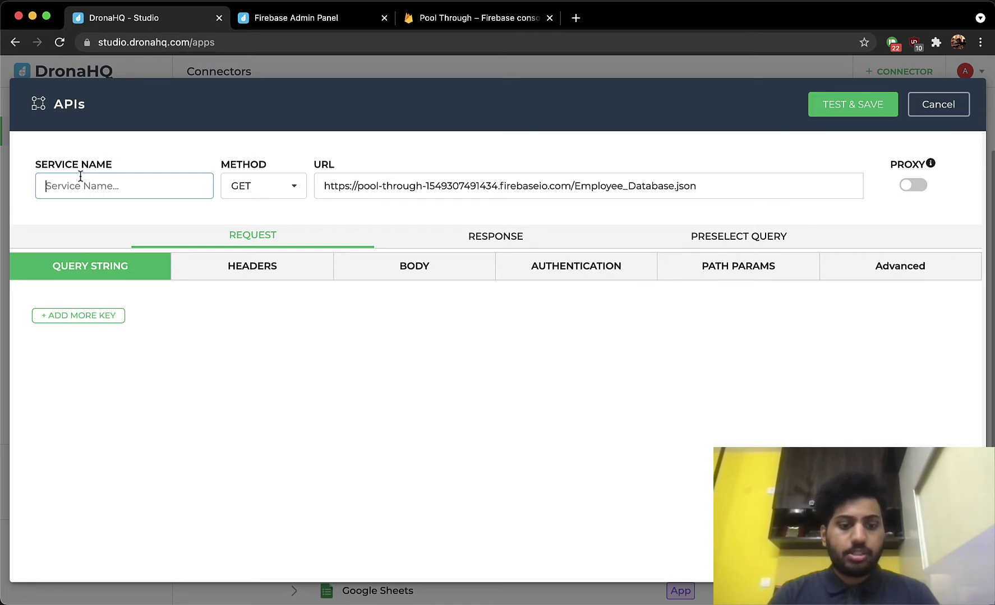
text(Re)
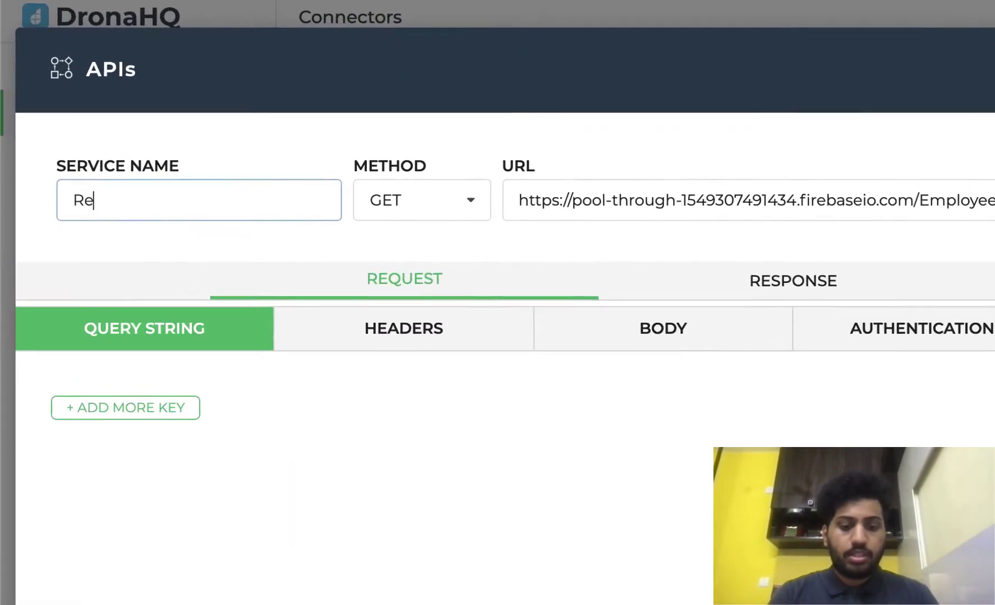
text(tri)
text(eve)
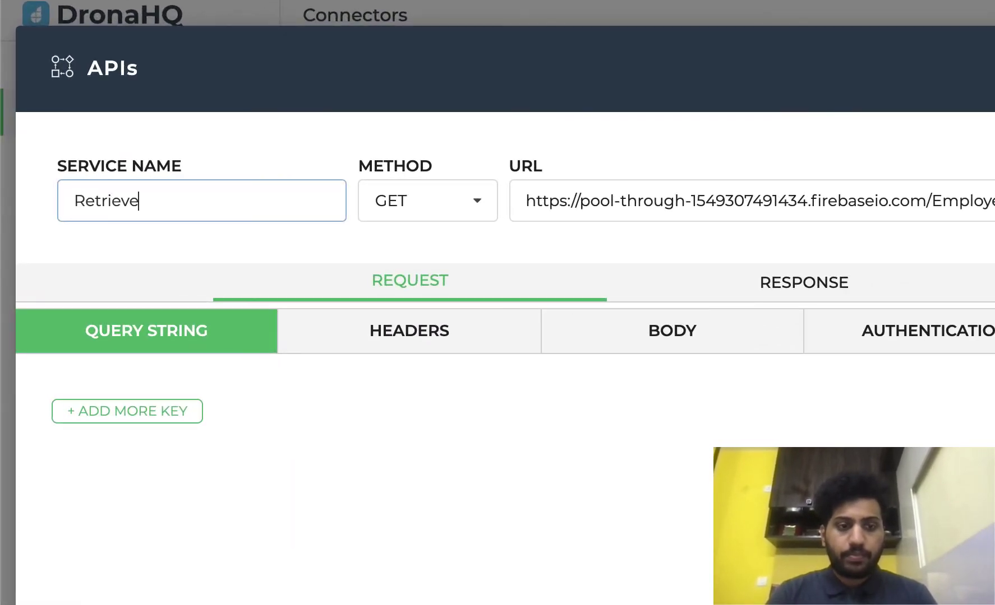
text(Employee)
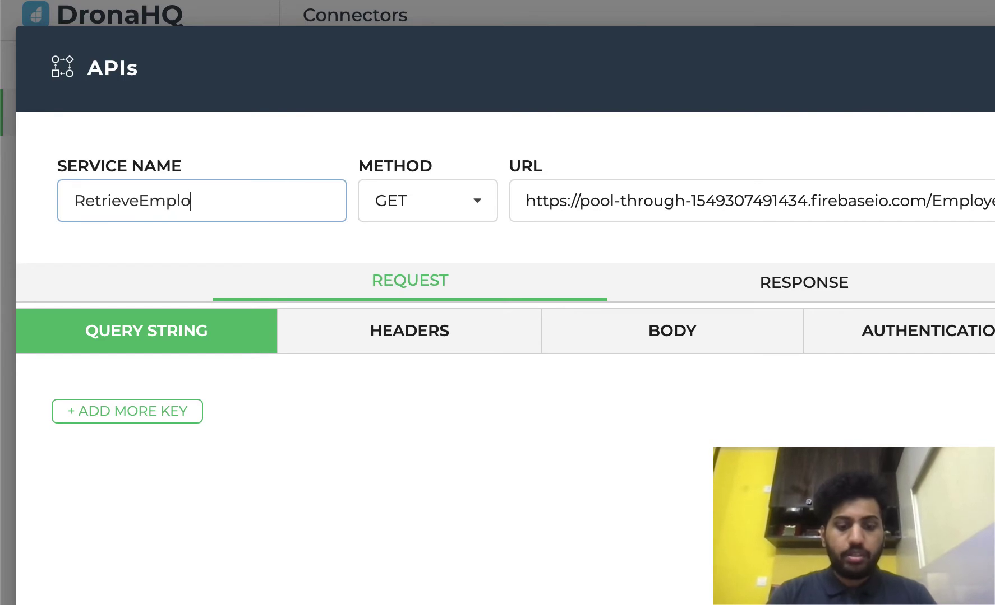
text(List)
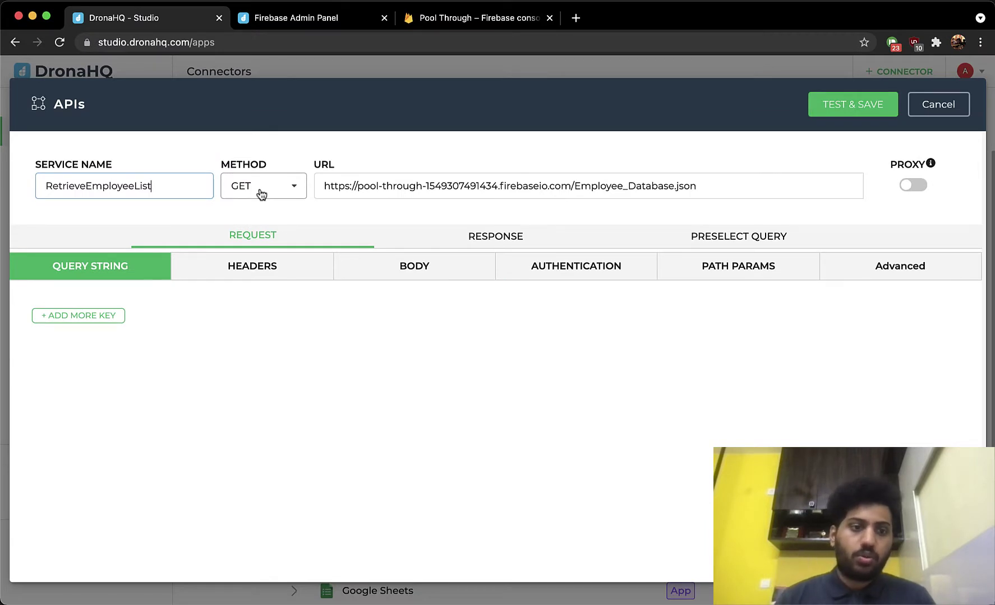
- Select the default account for the API's O-Auth V2 authentication, and test and save the API
click(595, 274)
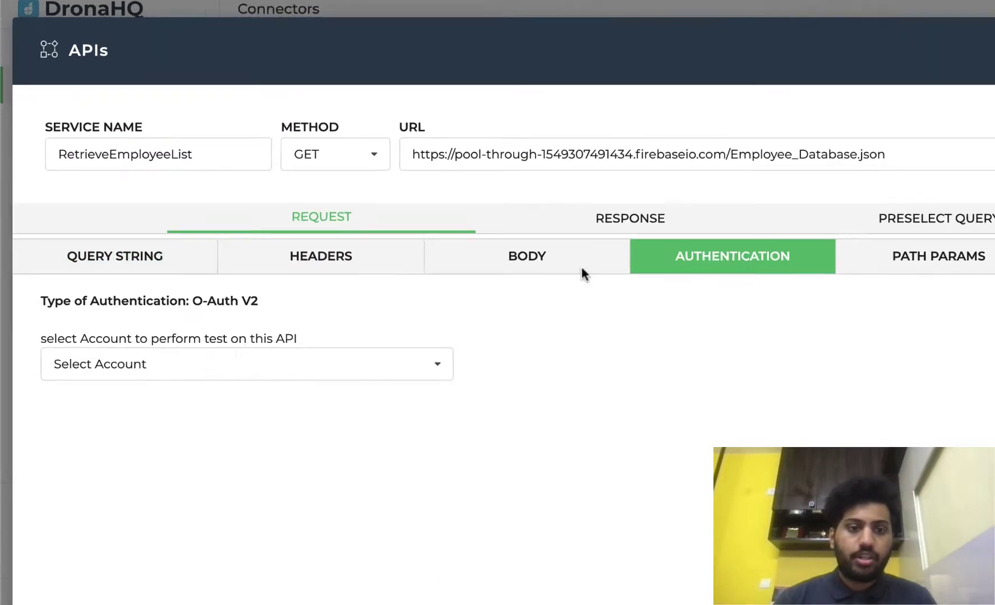
click(380, 391)
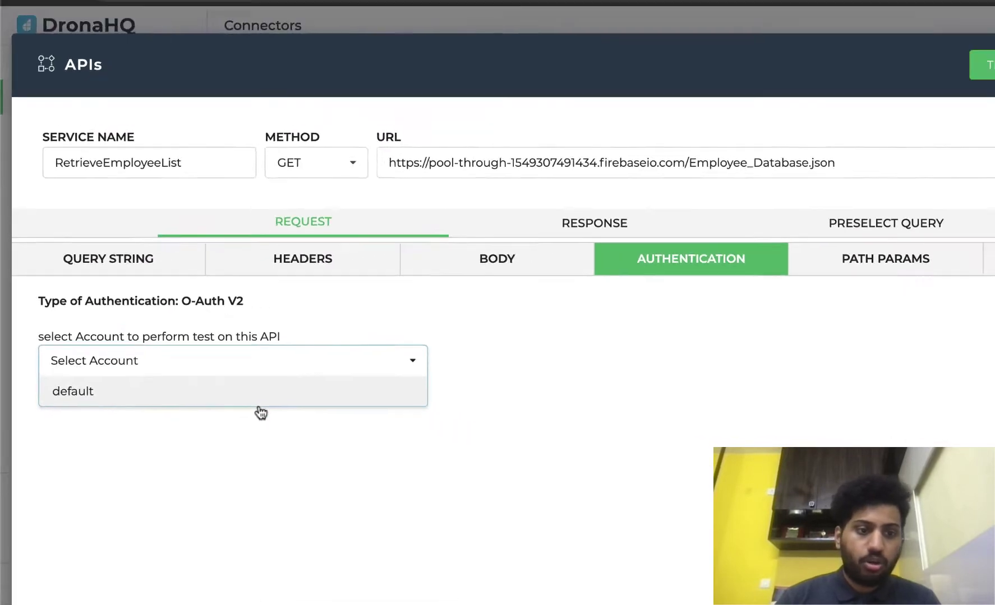
click(219, 386)
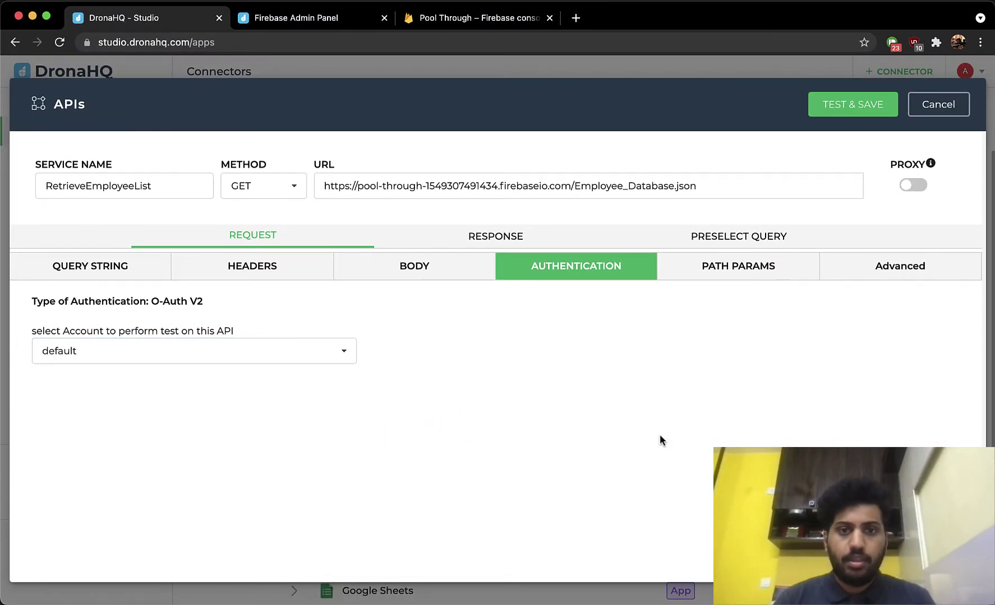
click(853, 105)
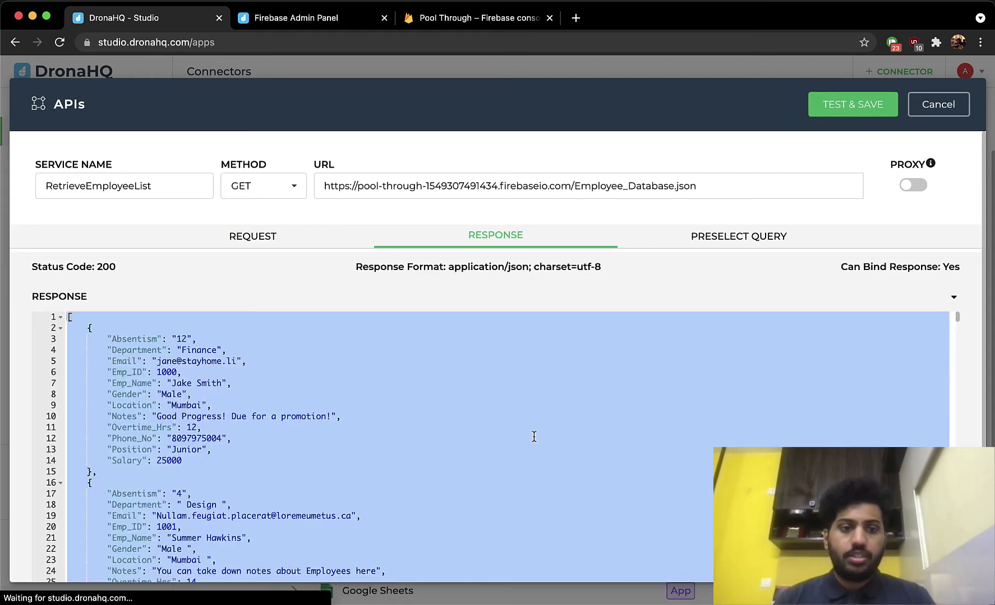
- Examine the employee records returned by RetrieveEmployeeList and whether its response can be bound, and close the API editor
scroll(534, 437, down, 5)
scroll(534, 437, down, 10)
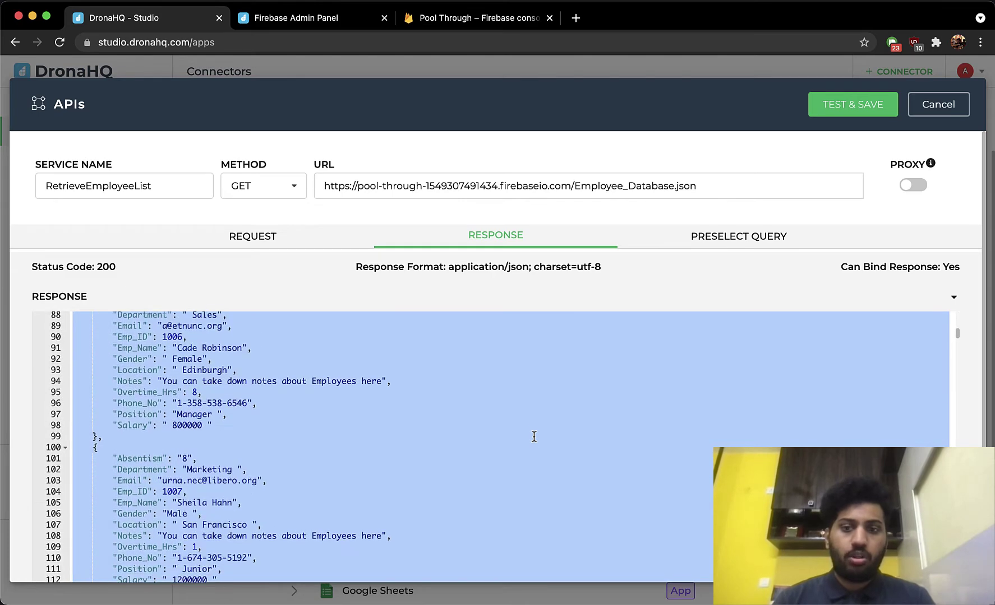
scroll(534, 437, up, 15)
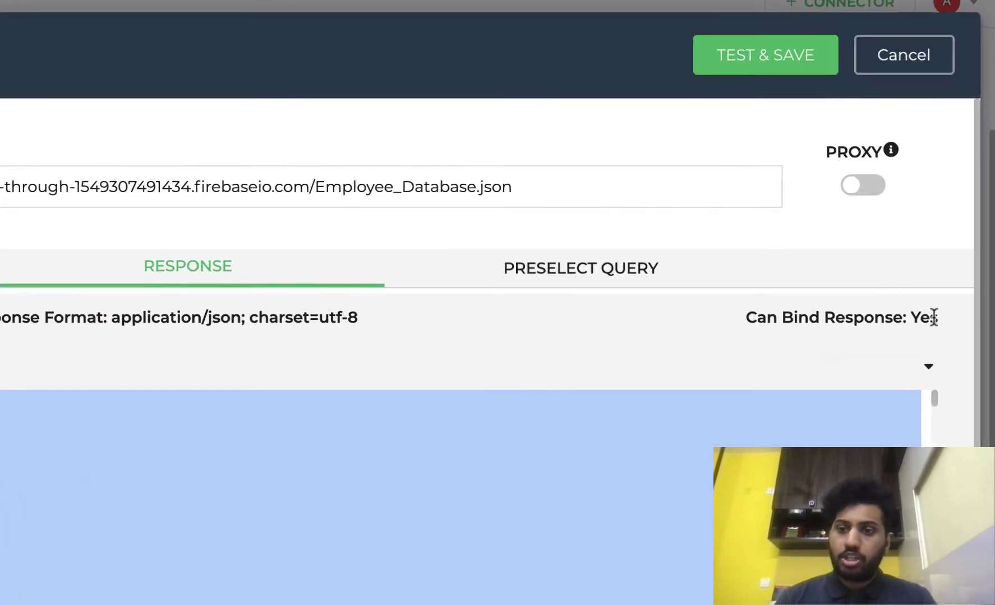
drag(797, 310, 925, 317)
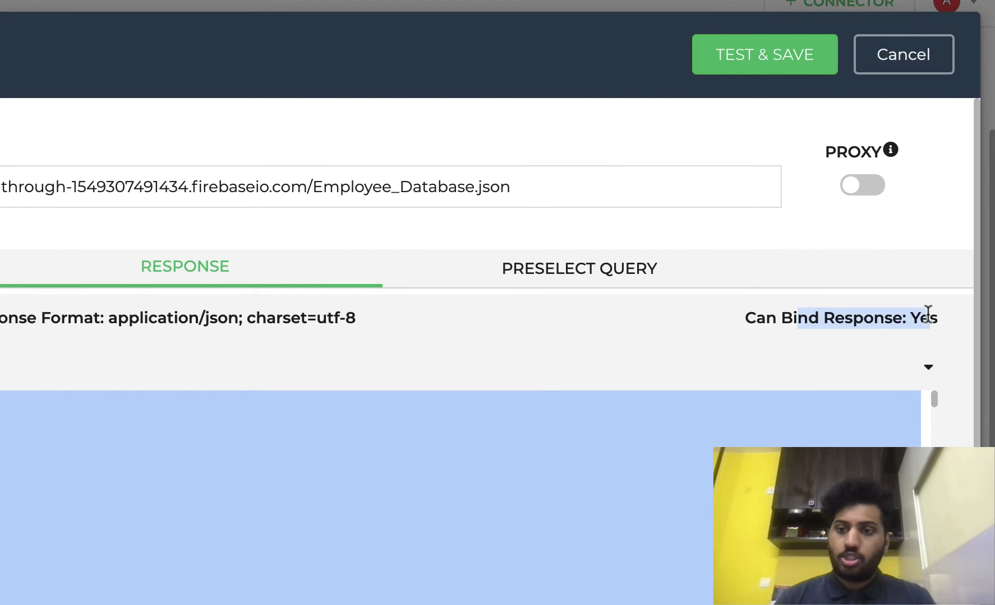
click(890, 343)
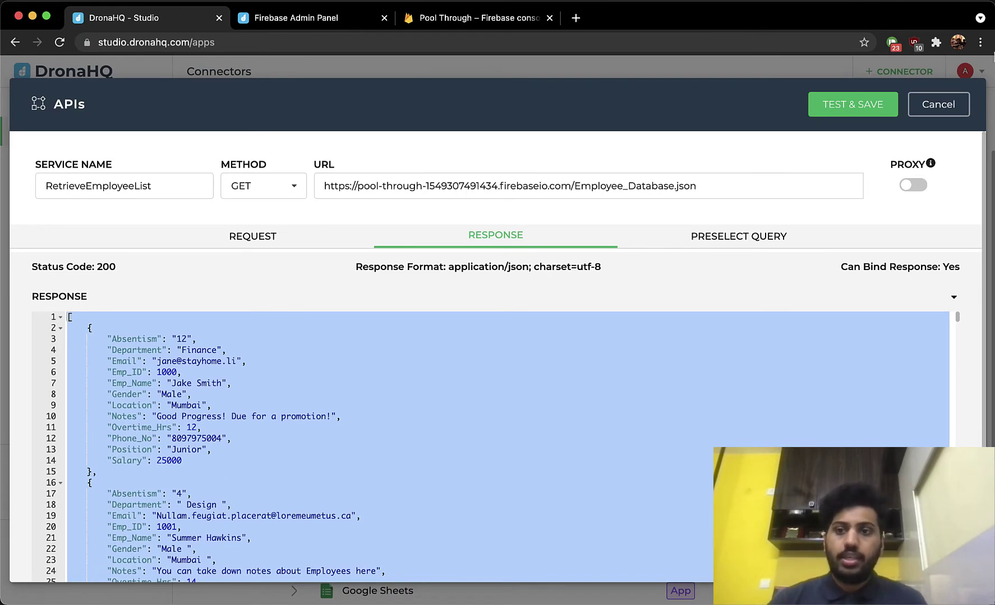
click(919, 107)
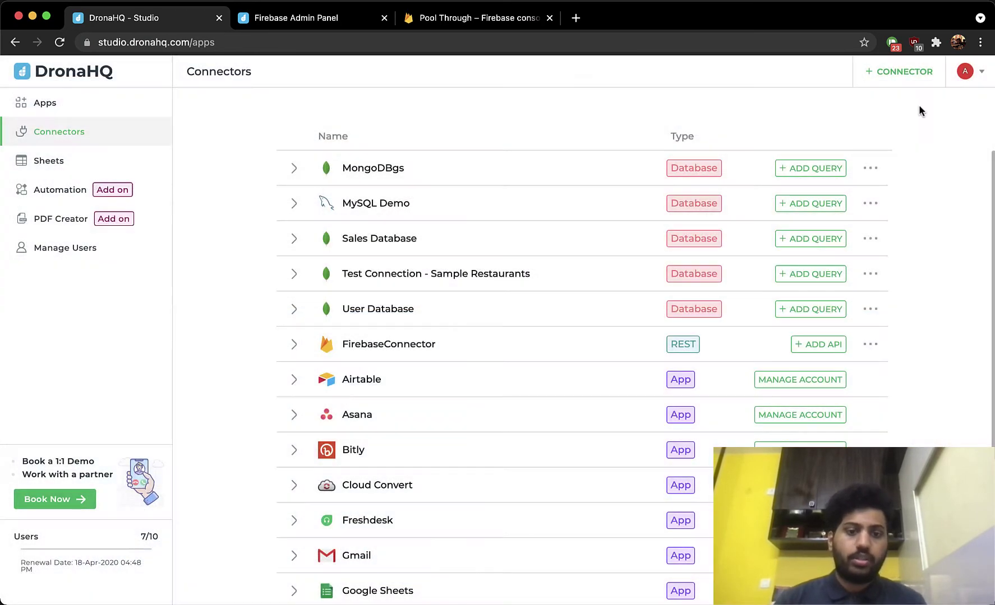
- Expand FirebaseConnector, open its FetchUserDetails API, and examine the {user_id} placeholder in the URL and its path parameter settings
click(295, 345)
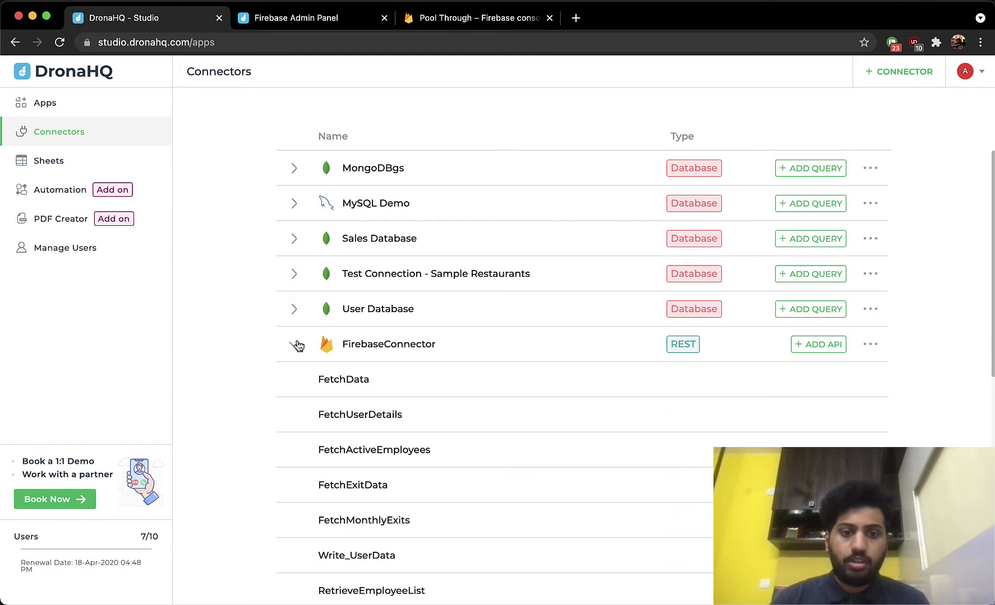
scroll(337, 421, down, 3)
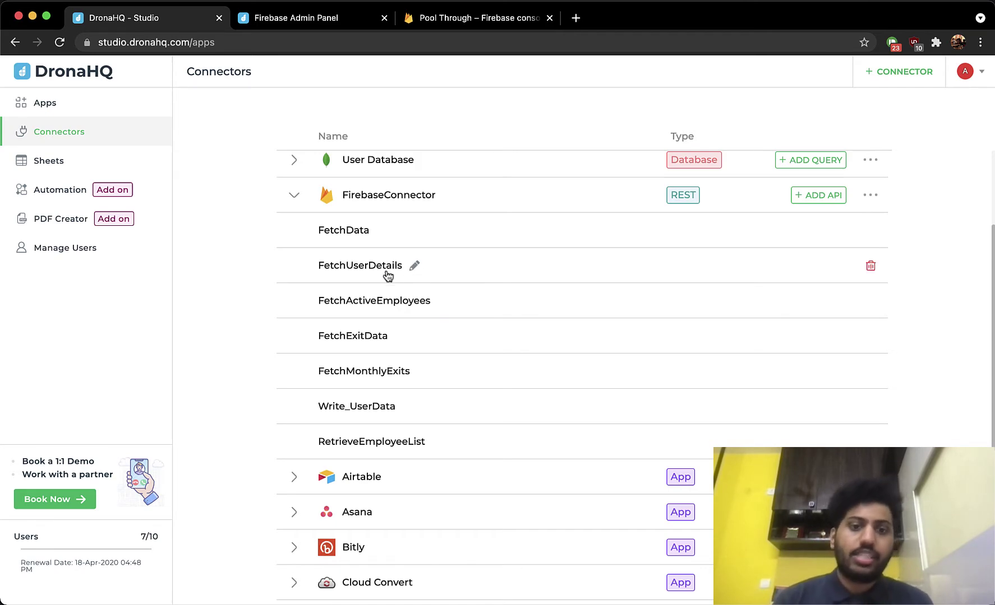
click(414, 265)
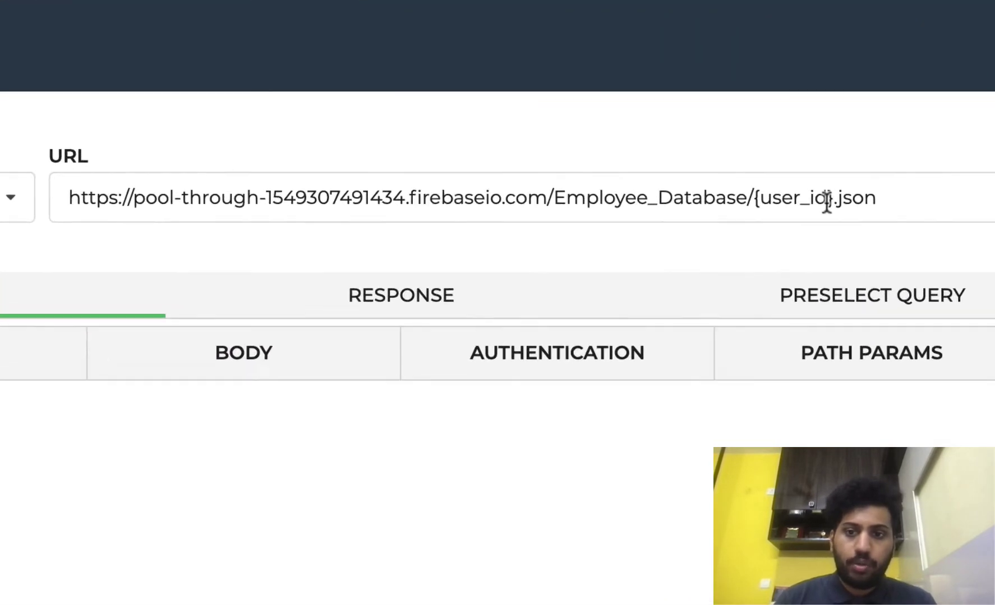
click(755, 202)
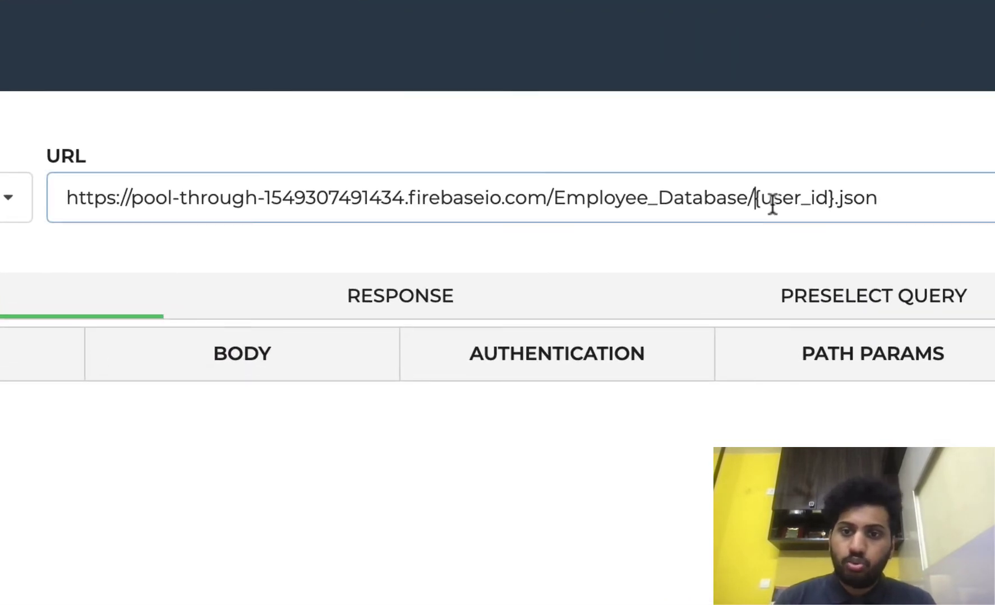
click(815, 373)
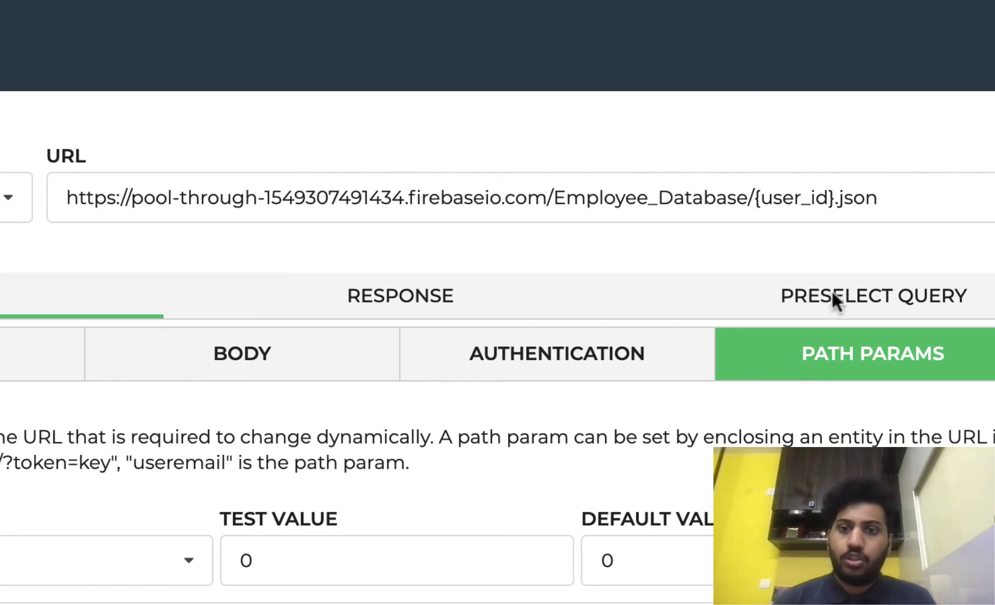
click(760, 205)
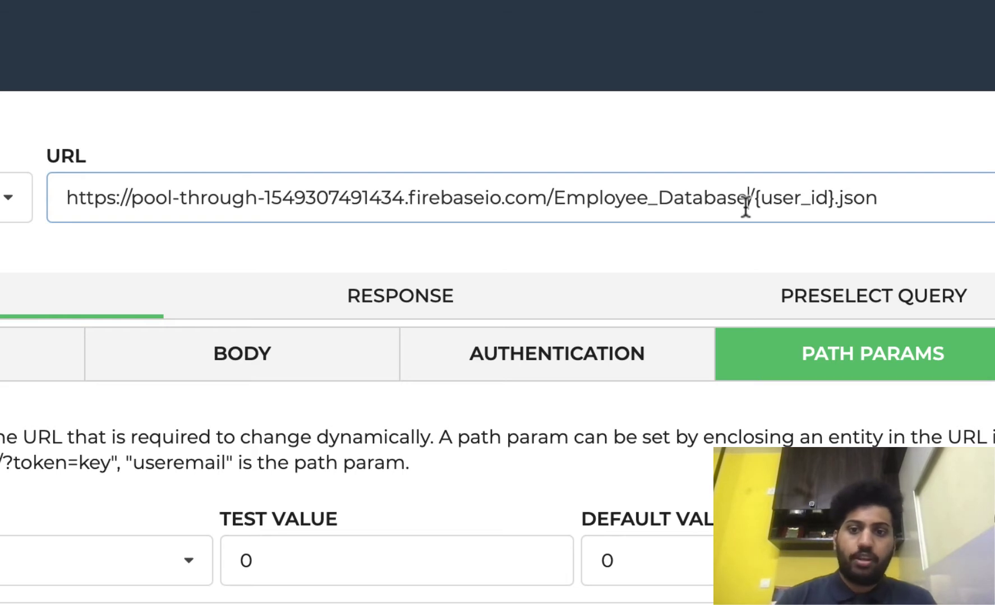
triple_click(762, 206)
double_click(763, 206)
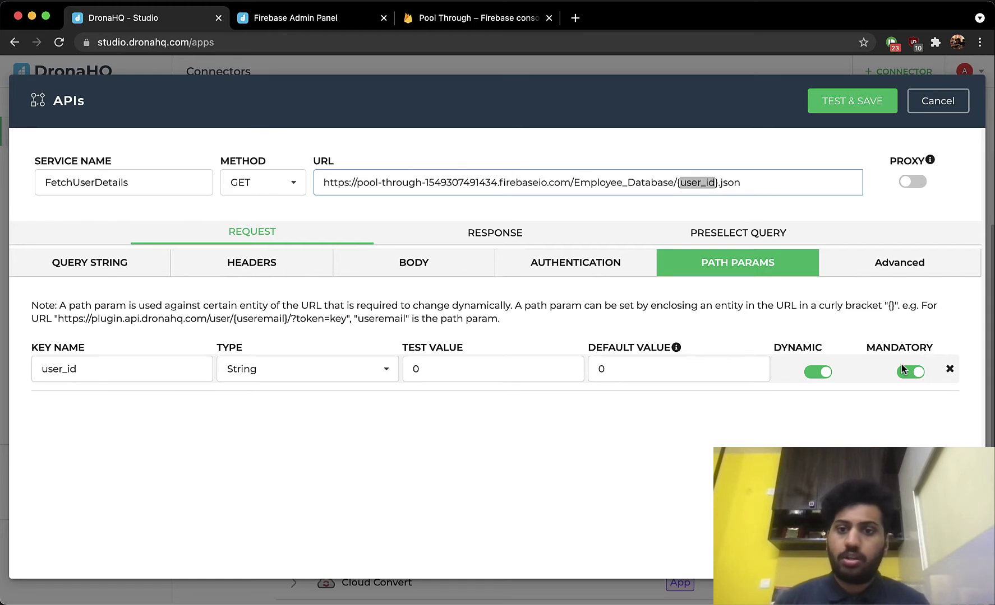
- Open record 0 of Employee_Database in the Firebase console to view its URL, return to DronaHQ, and close FetchUserDetails without saving
click(321, 22)
click(446, 26)
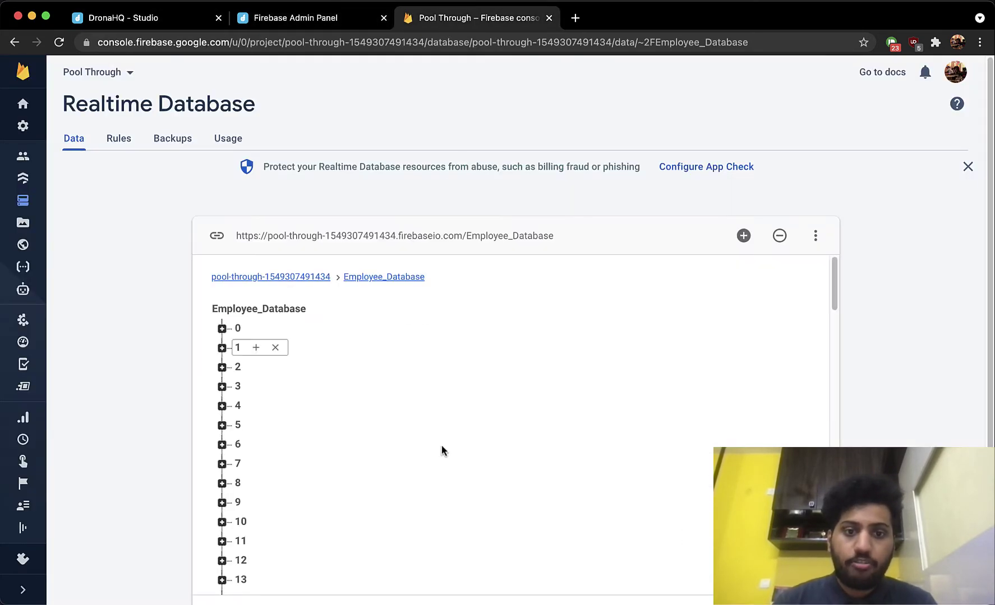
click(237, 332)
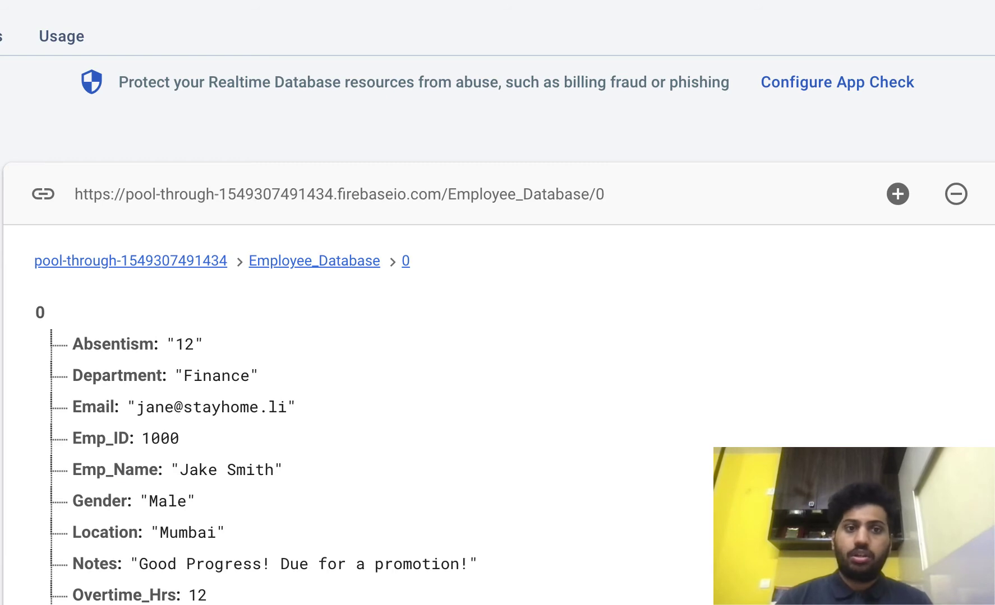
click(191, 30)
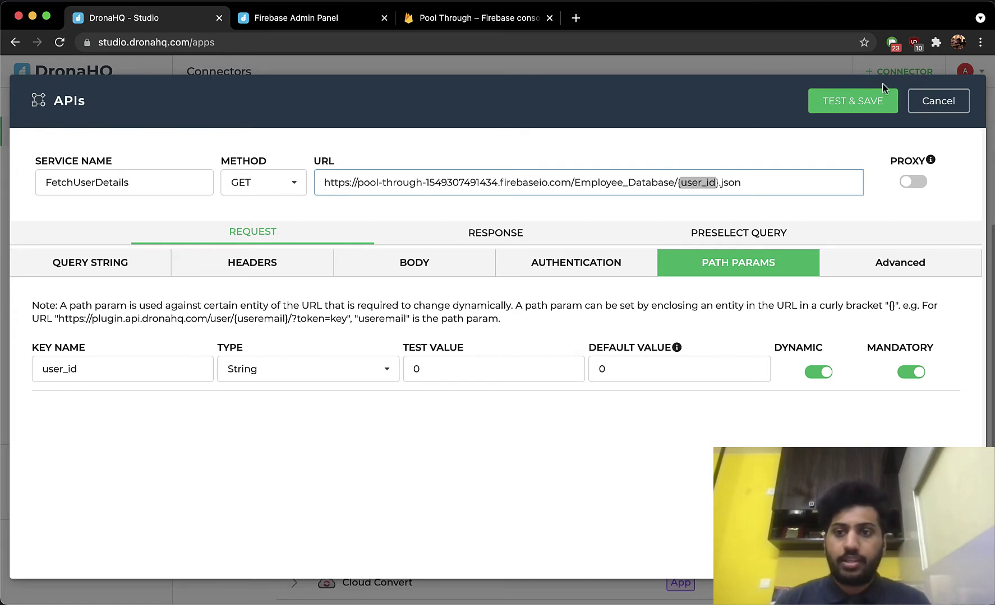
click(932, 102)
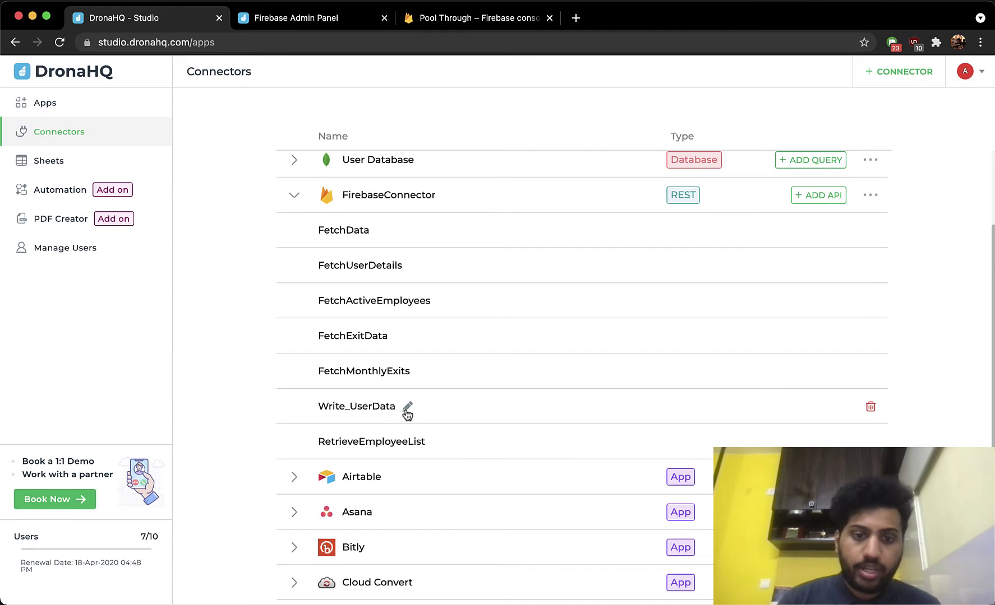
- Open the Write_UserData API and examine its path parameters and the variables in its JSON request body
click(406, 409)
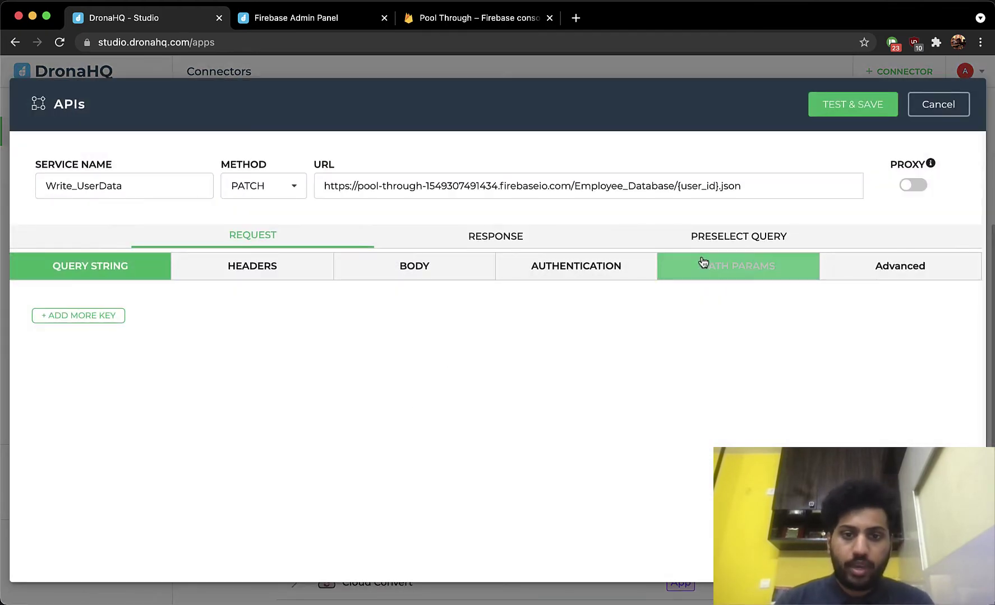
click(683, 259)
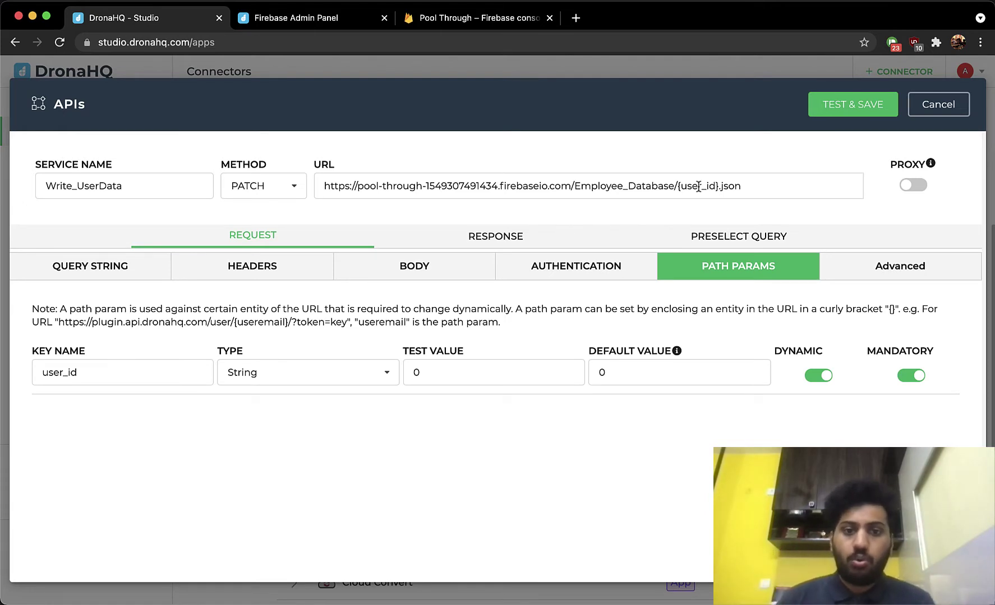
click(455, 277)
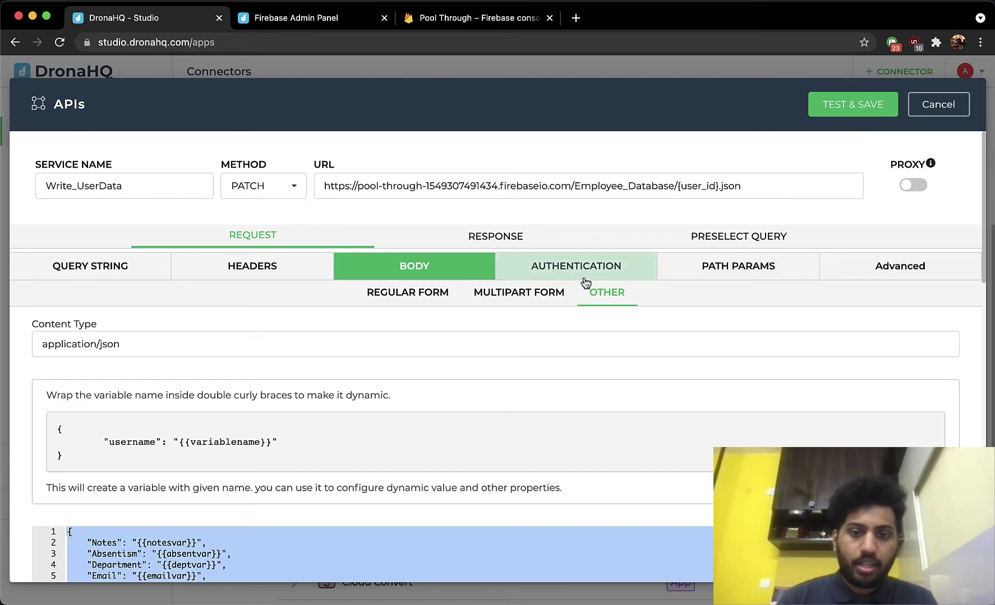
scroll(626, 359, down, 5)
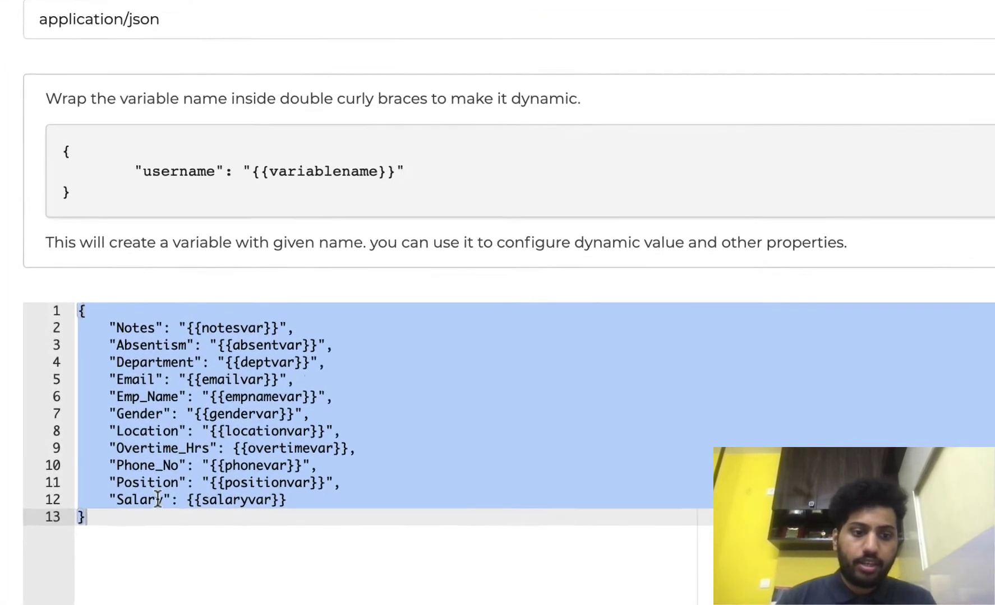
- Examine the JSON body's key-variable pairs, comparing the double-curly-brace example with the Notes and Department entries
drag(120, 494, 37, 331)
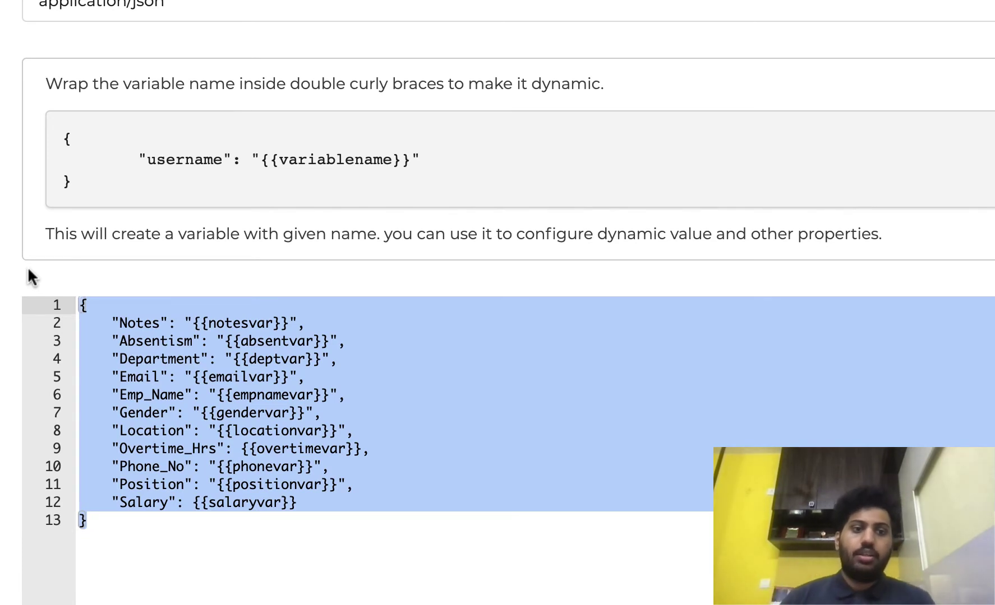
drag(62, 139, 191, 209)
click(174, 191)
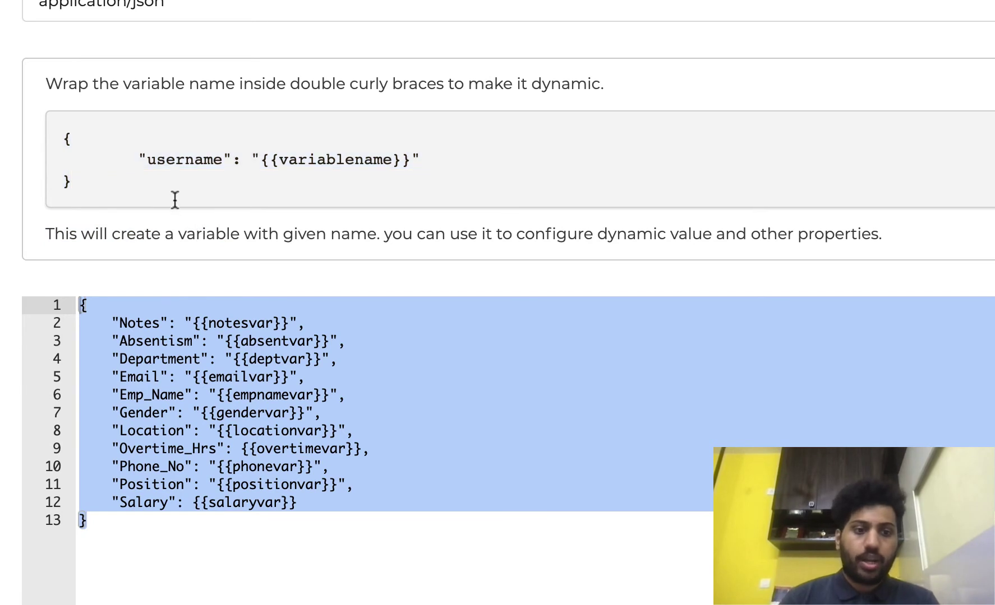
double_click(135, 322)
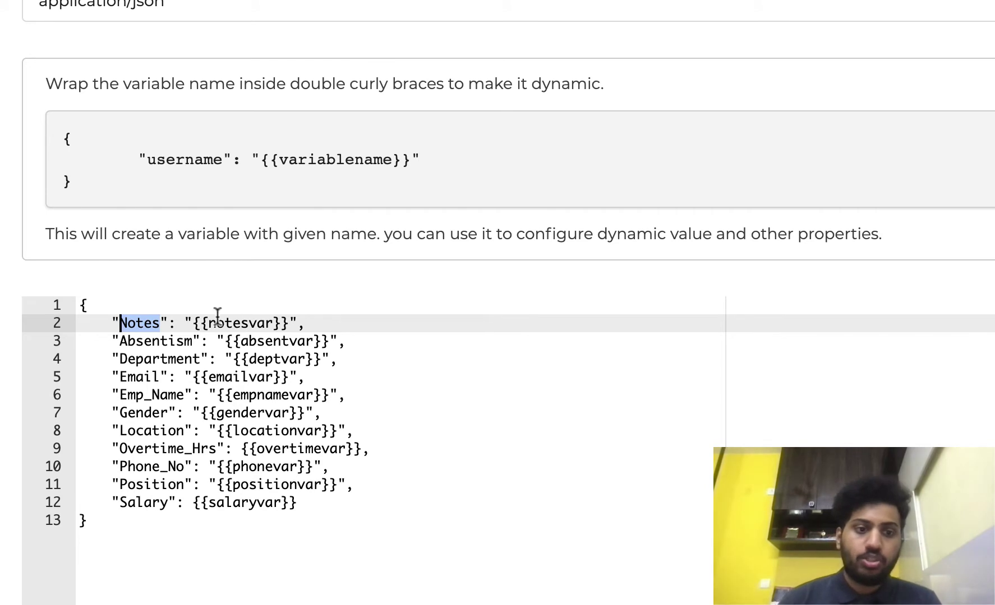
click(194, 322)
double_click(212, 323)
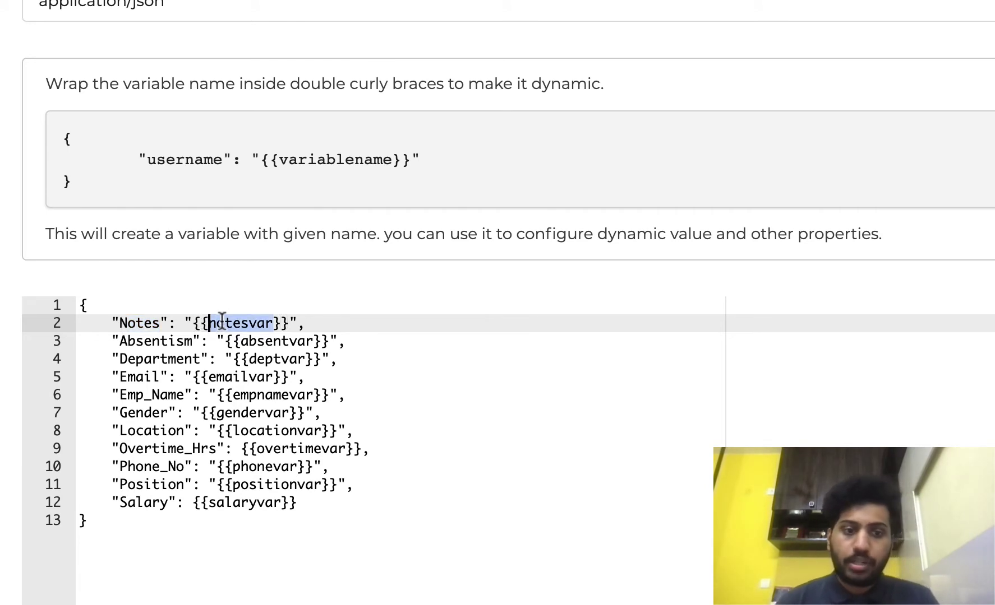
click(240, 358)
drag(240, 359, 312, 359)
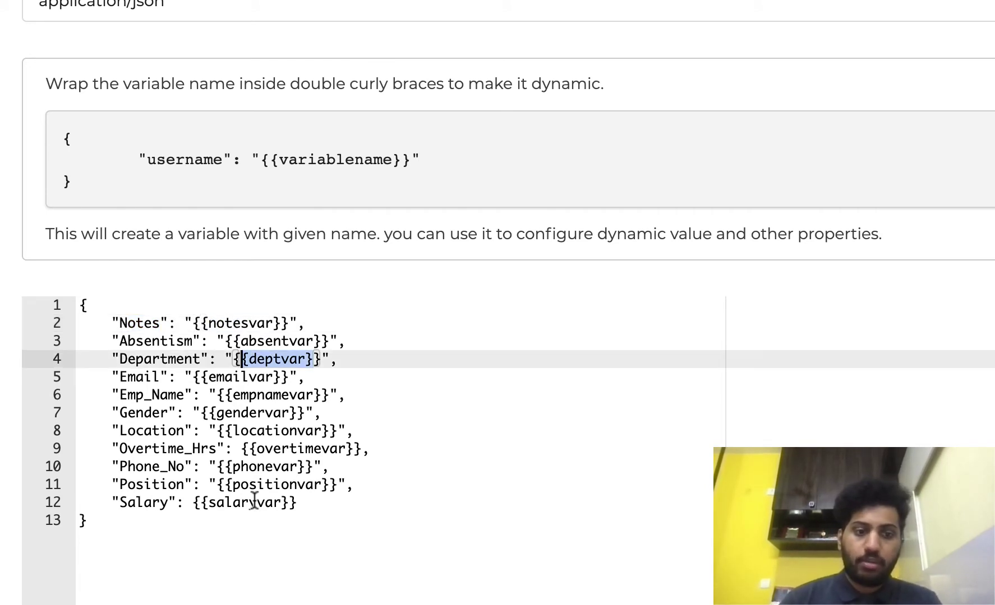
- Examine the test and default values of the body variables, and view the available request methods while keeping PATCH
scroll(252, 500, down, 15)
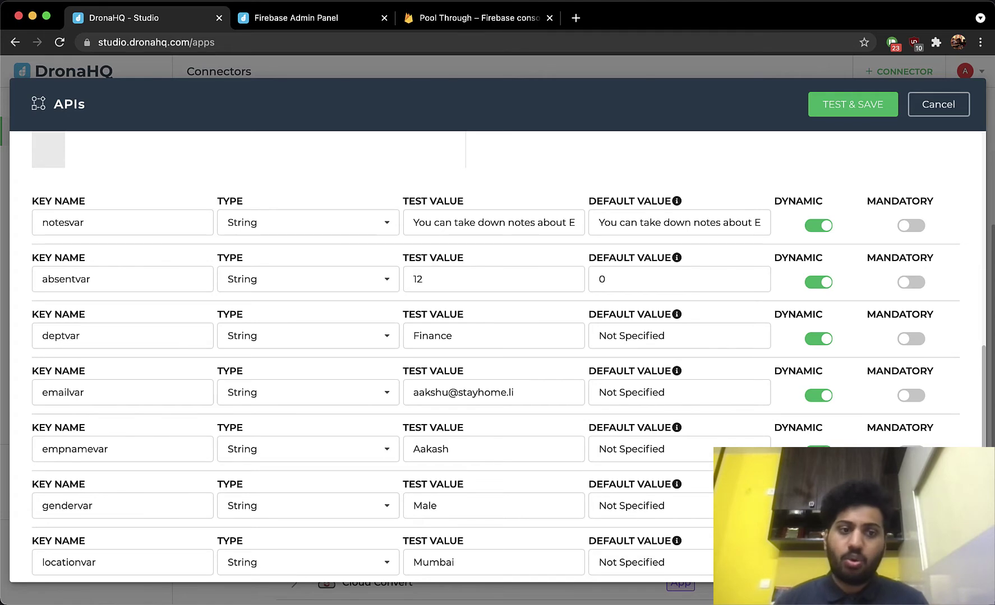
scroll(647, 248, down, 2)
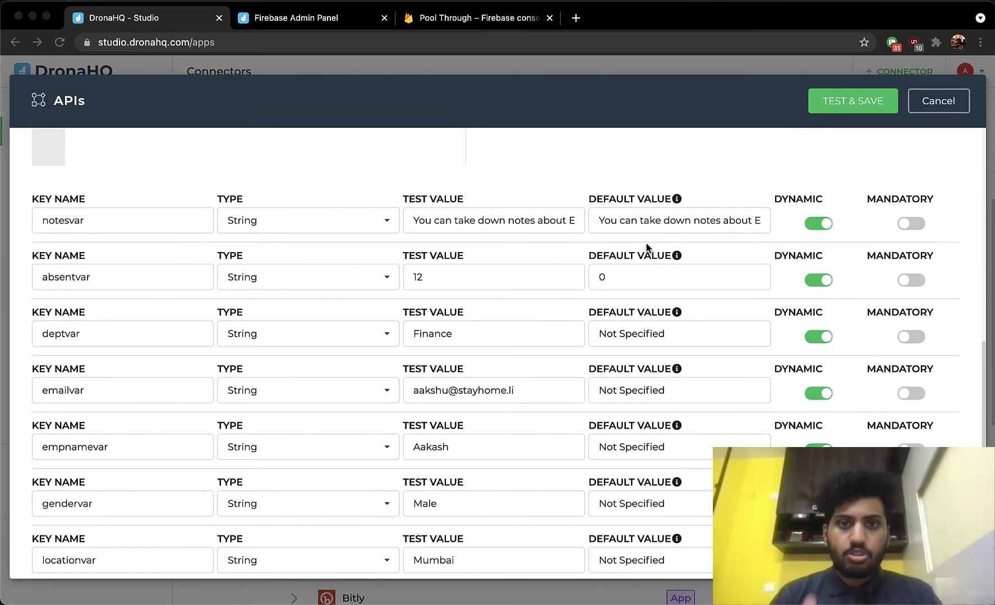
scroll(593, 275, up, 5)
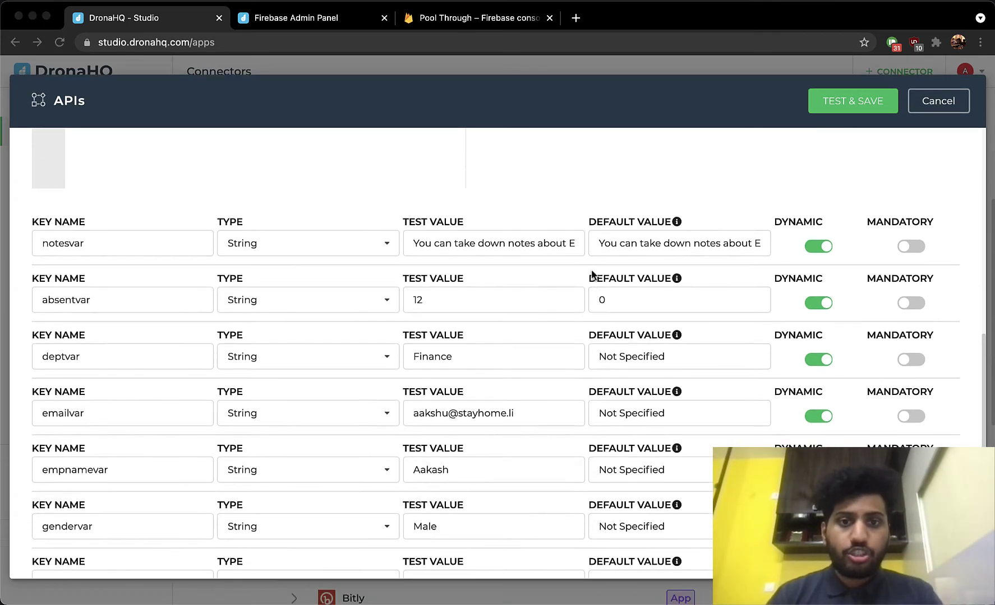
scroll(590, 269, up, 2)
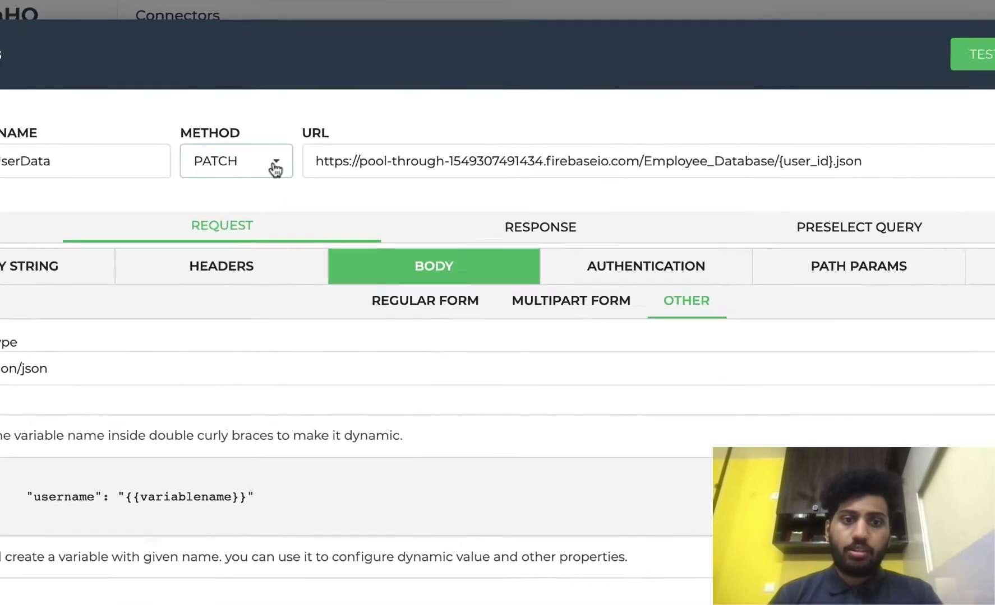
click(294, 188)
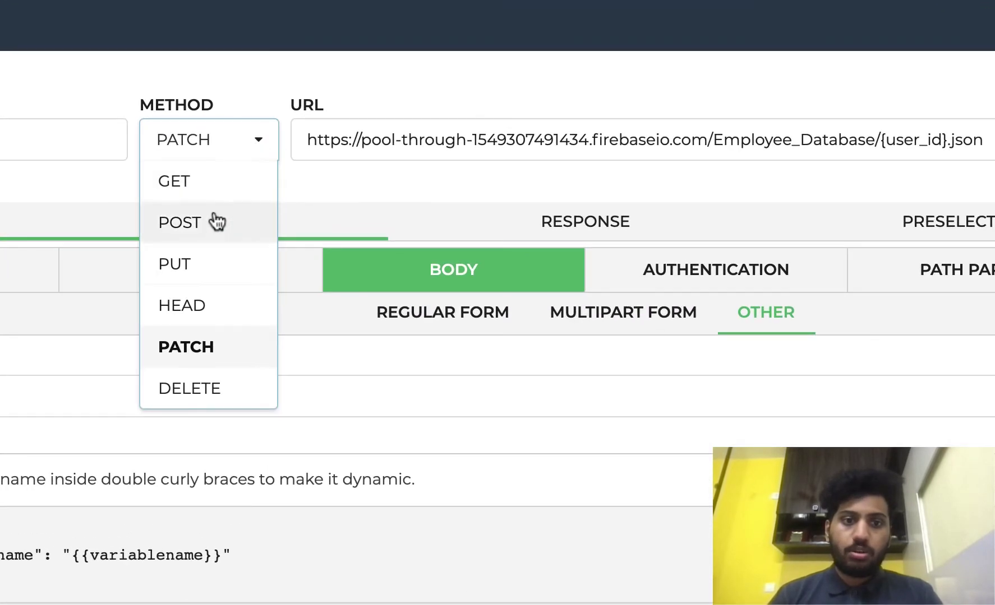
click(255, 159)
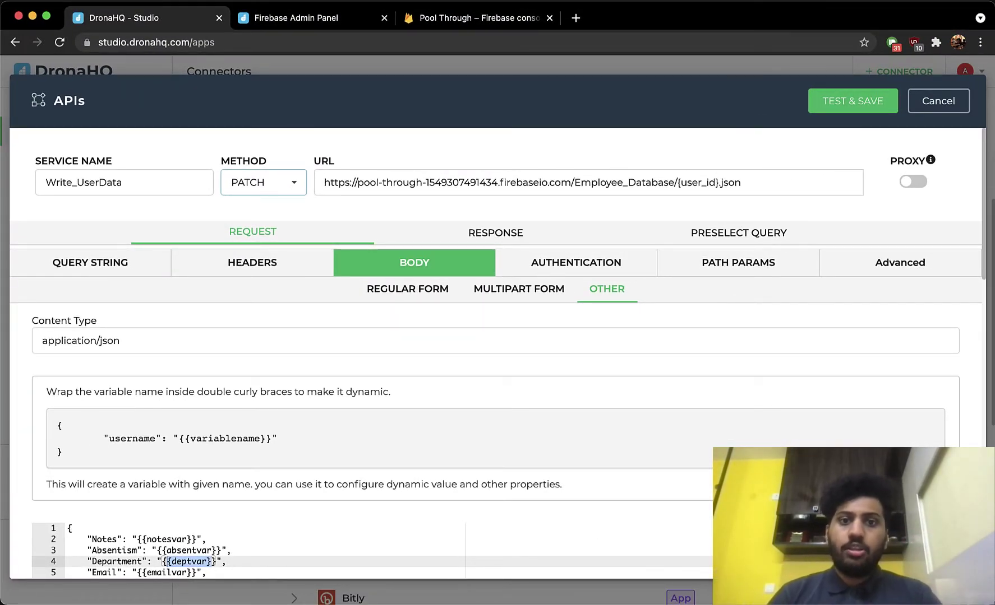
- View record 0 in the Firebase console and the Firebase Admin Panel app, and return to the Write_UserData API
click(489, 24)
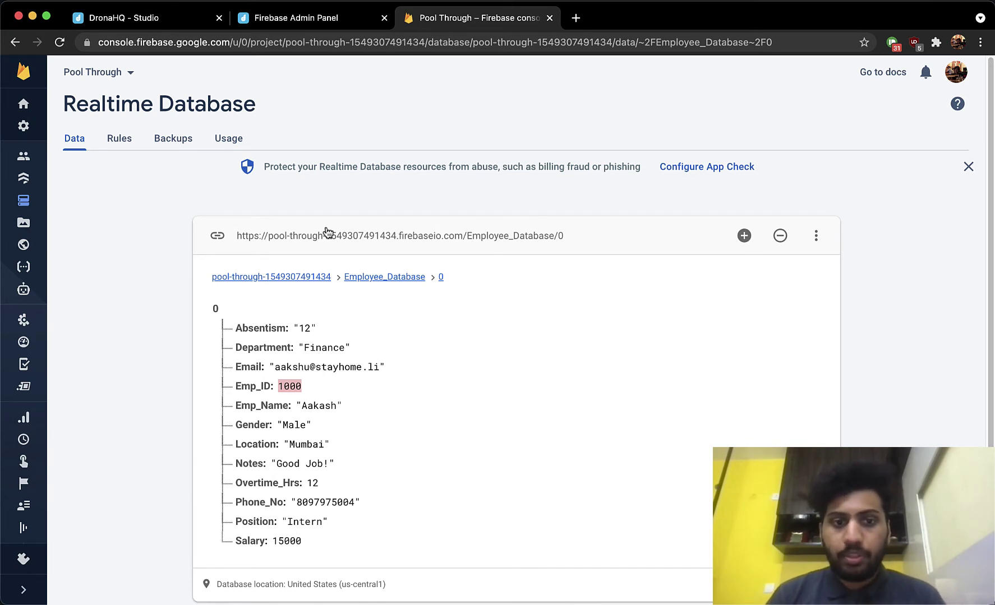
click(312, 14)
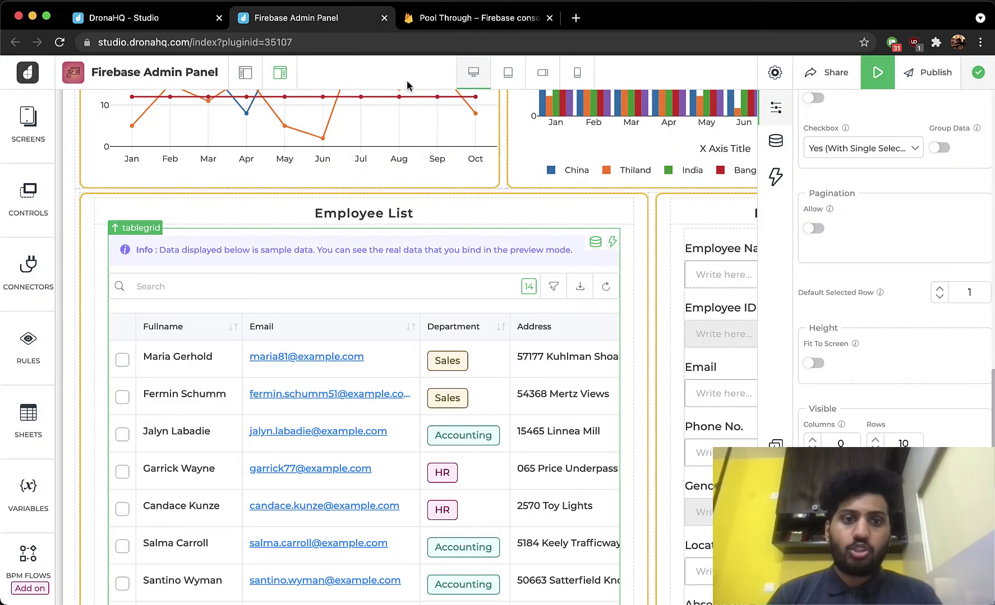
click(219, 23)
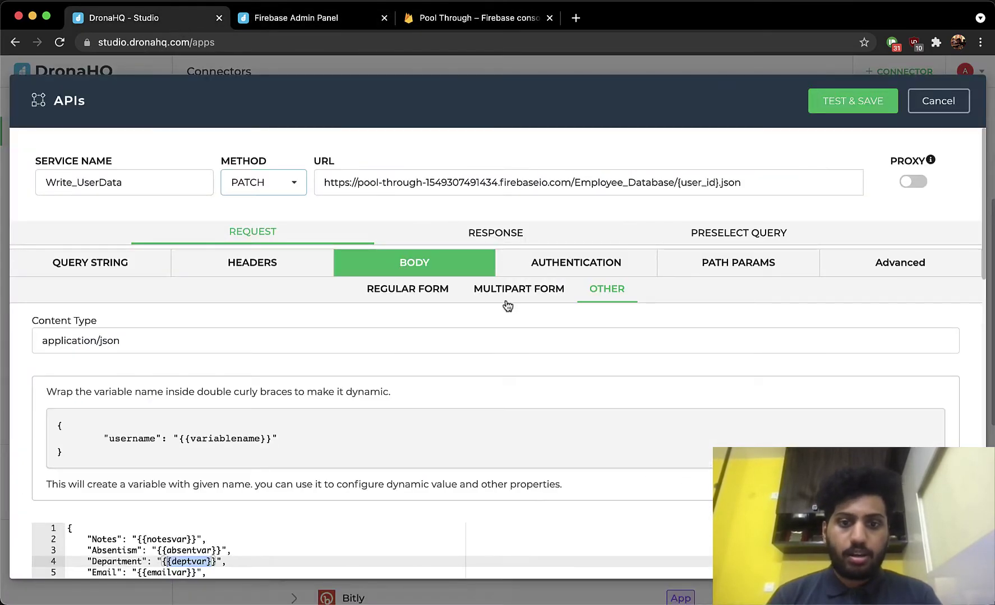
- Test and save the Write_UserData PATCH request, and close the API editor
scroll(481, 403, down, 2)
scroll(481, 403, up, 2)
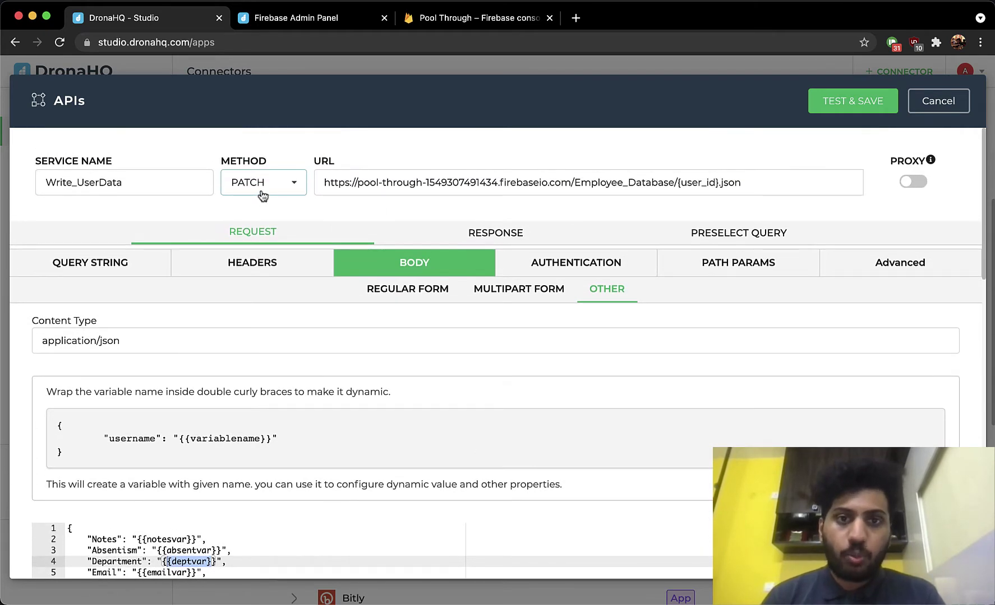
key(super+a)
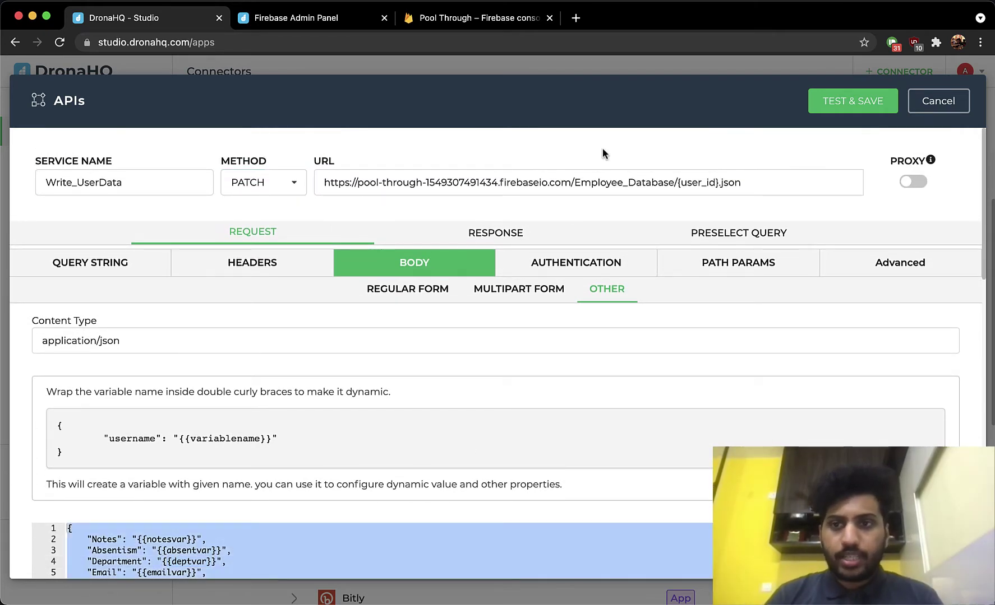
click(862, 112)
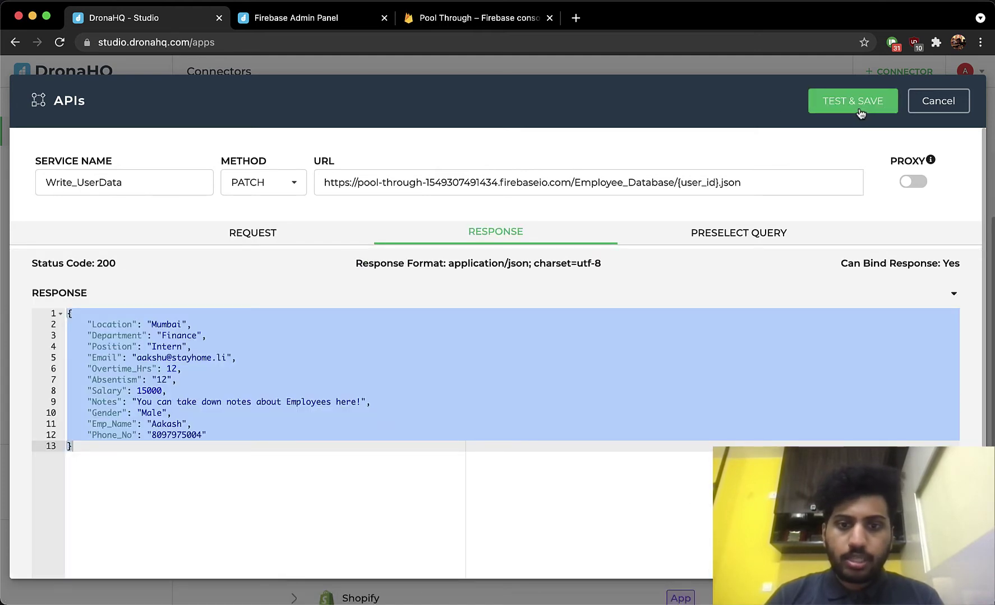
click(937, 103)
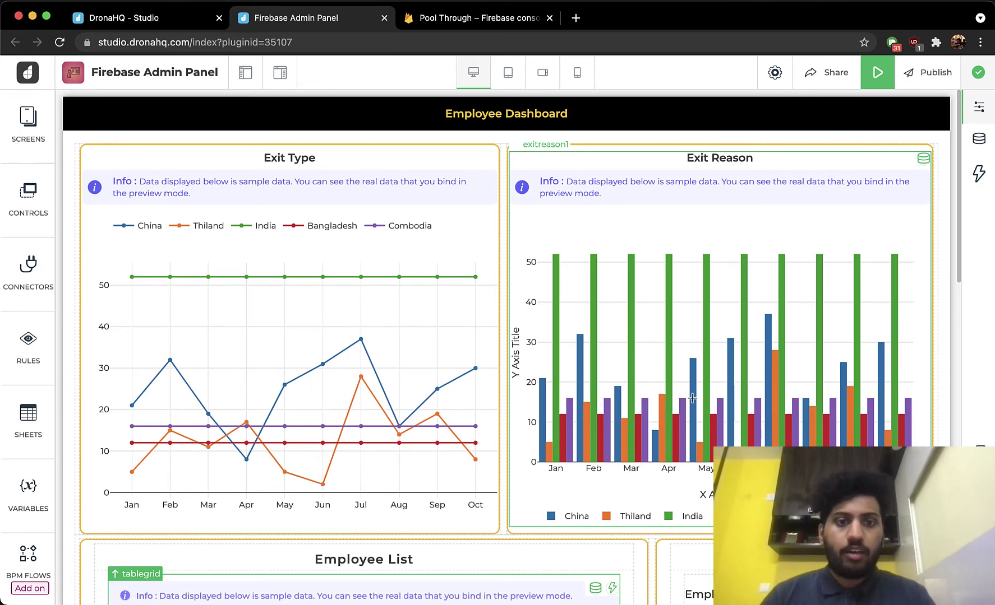
- Look over the Employee Dashboard in the Firebase Admin Panel app, and briefly view the available controls
scroll(690, 407, down, 8)
scroll(691, 408, down, 3)
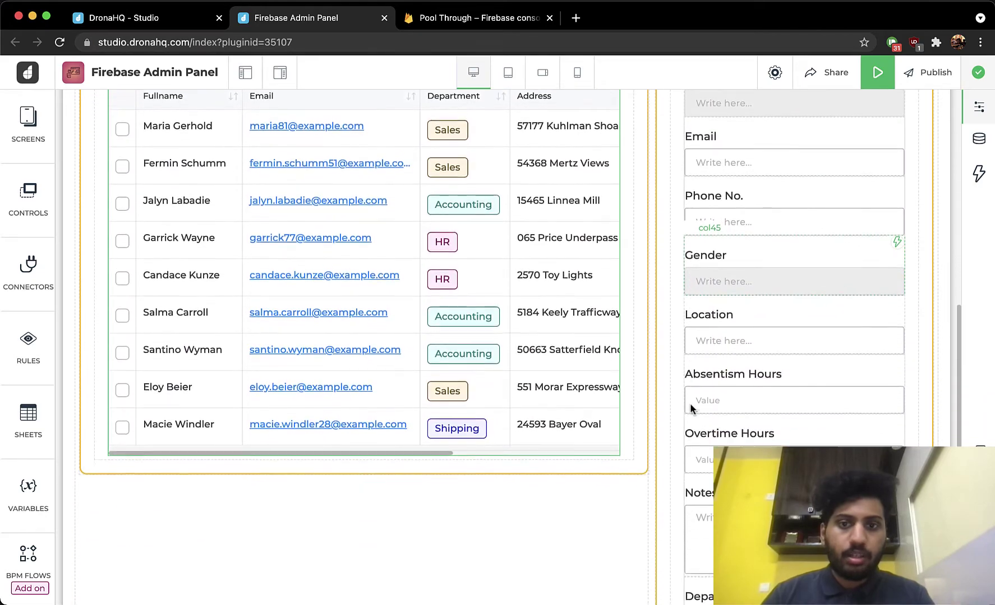
scroll(691, 408, up, 8)
scroll(691, 408, up, 3)
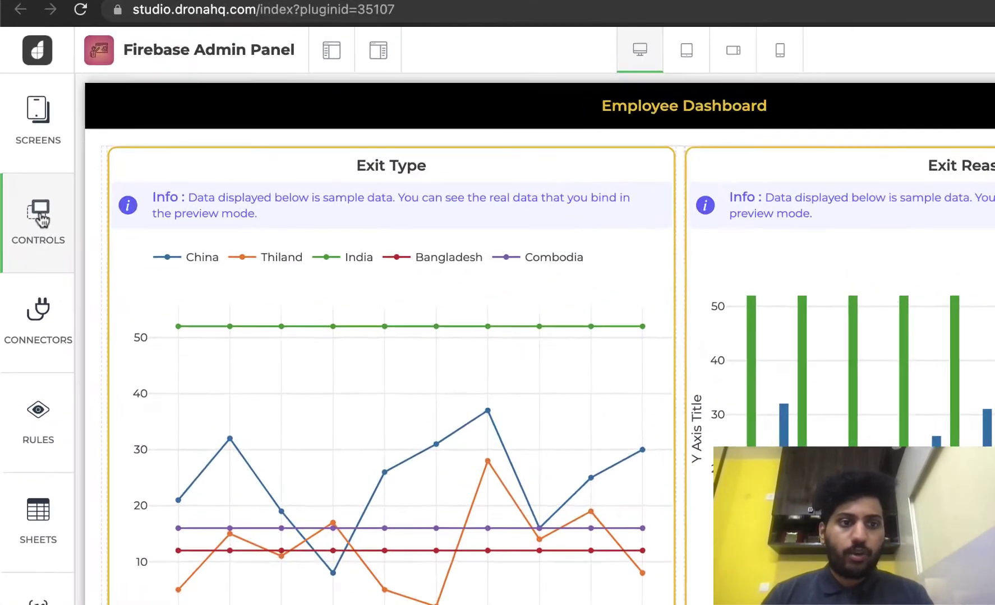
click(40, 216)
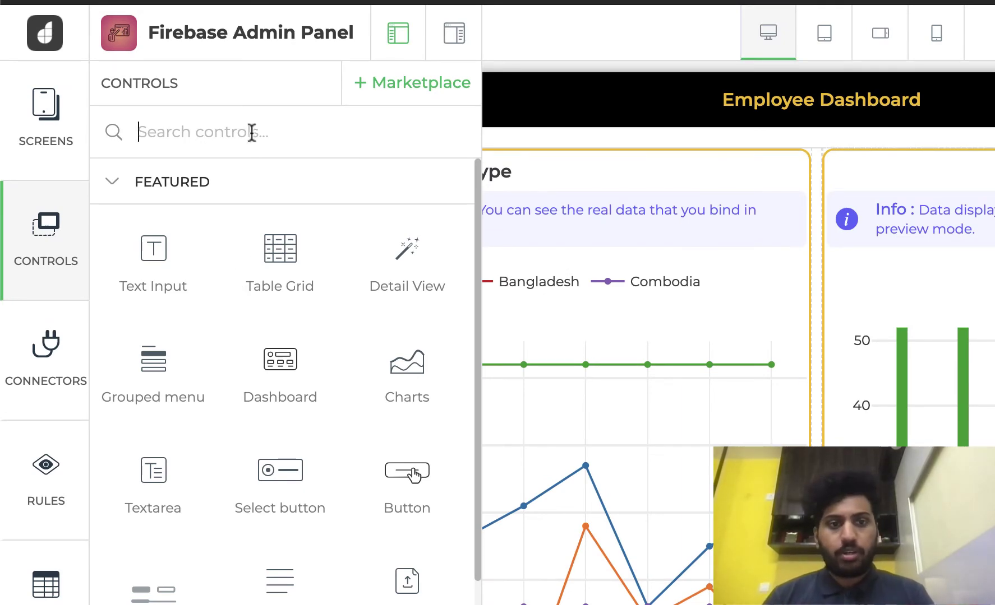
click(47, 230)
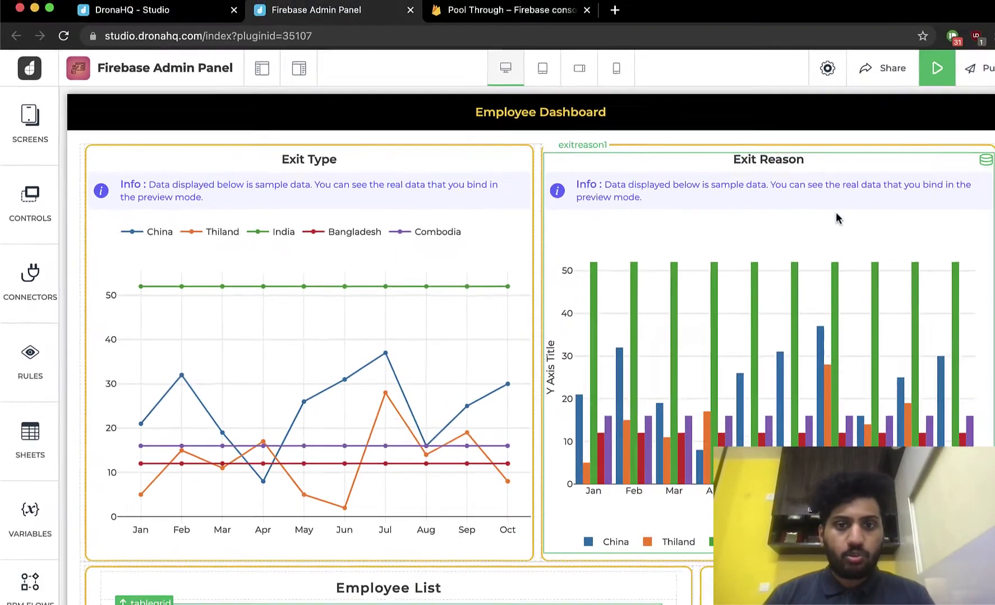
- Examine the Employee List table grid and the input fields of the Detail View form on the dashboard
scroll(726, 368, down, 4)
scroll(726, 368, down, 2)
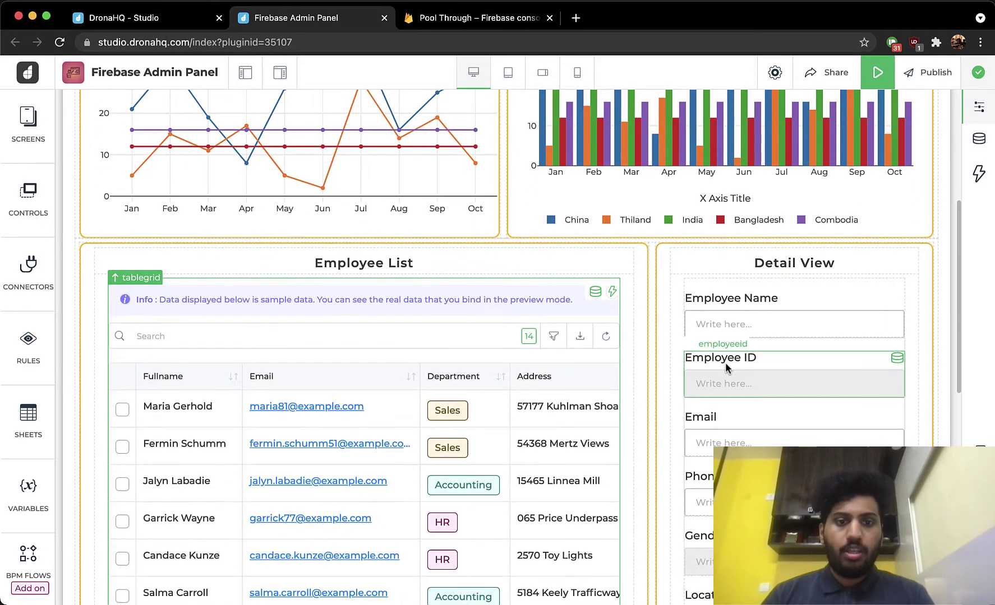
scroll(290, 420, down, 3)
scroll(293, 420, down, 5)
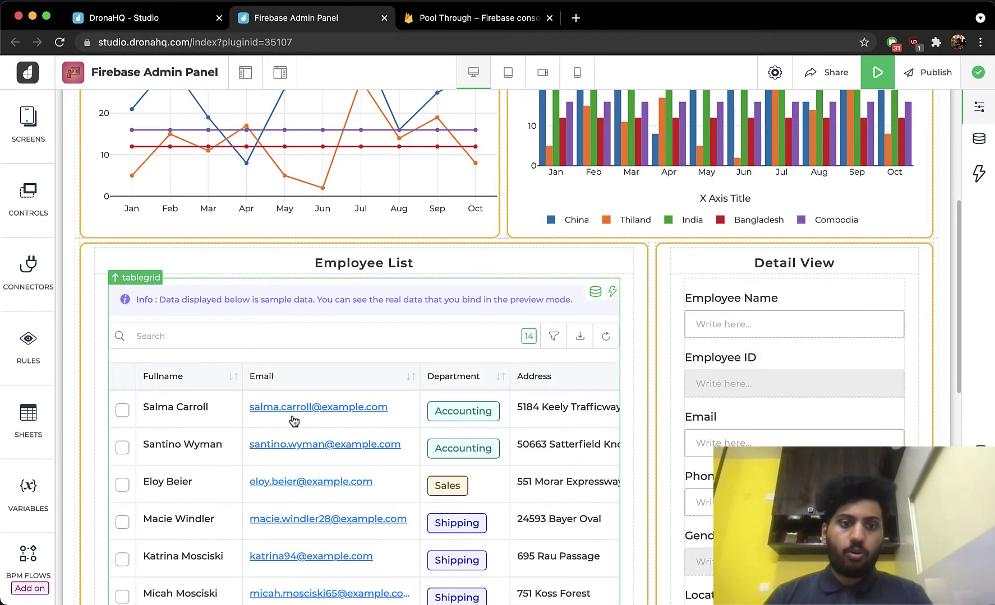
scroll(294, 420, up, 5)
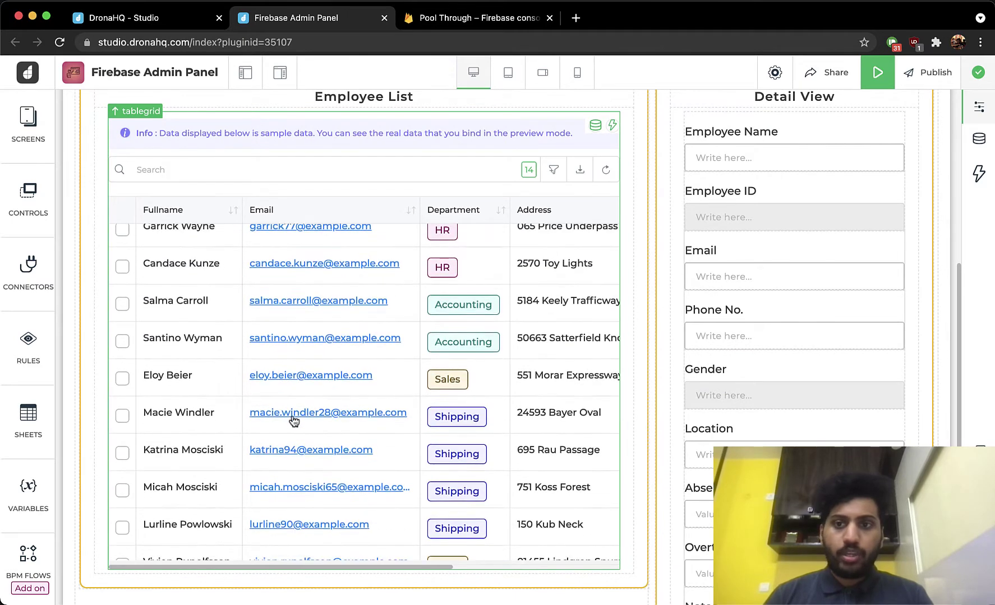
scroll(670, 250, up, 3)
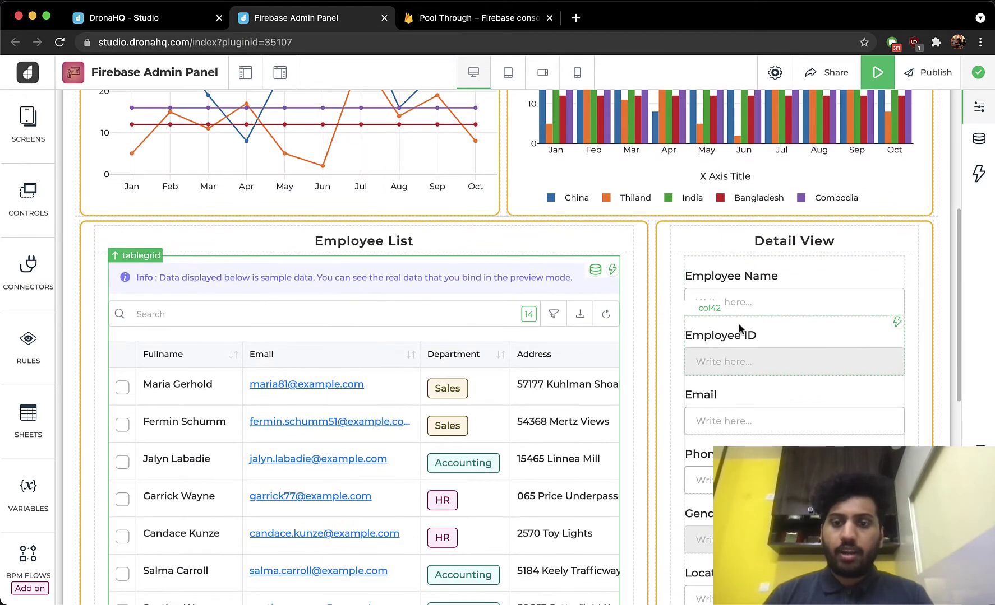
scroll(758, 303, down, 5)
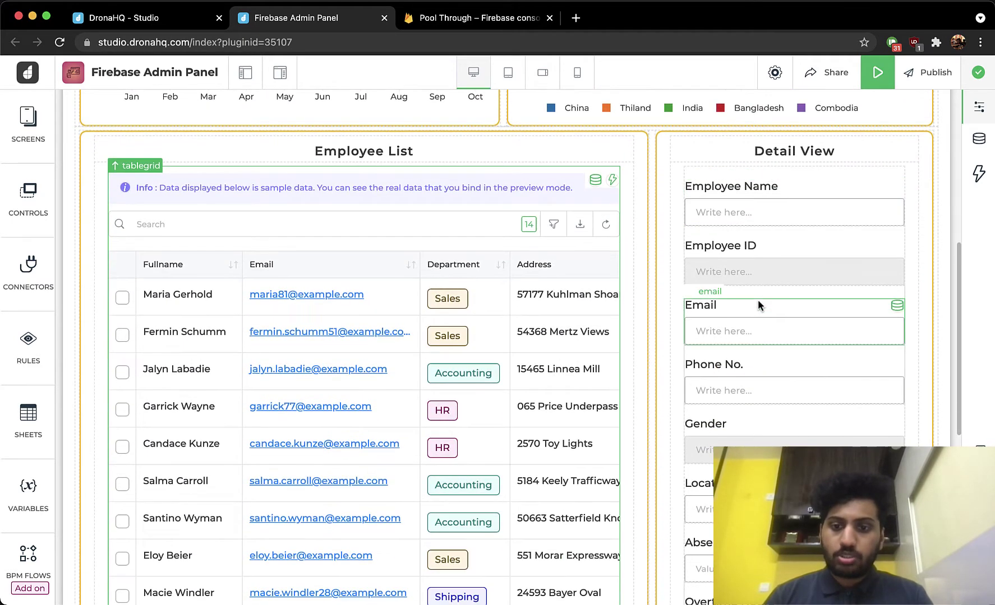
scroll(757, 299, down, 5)
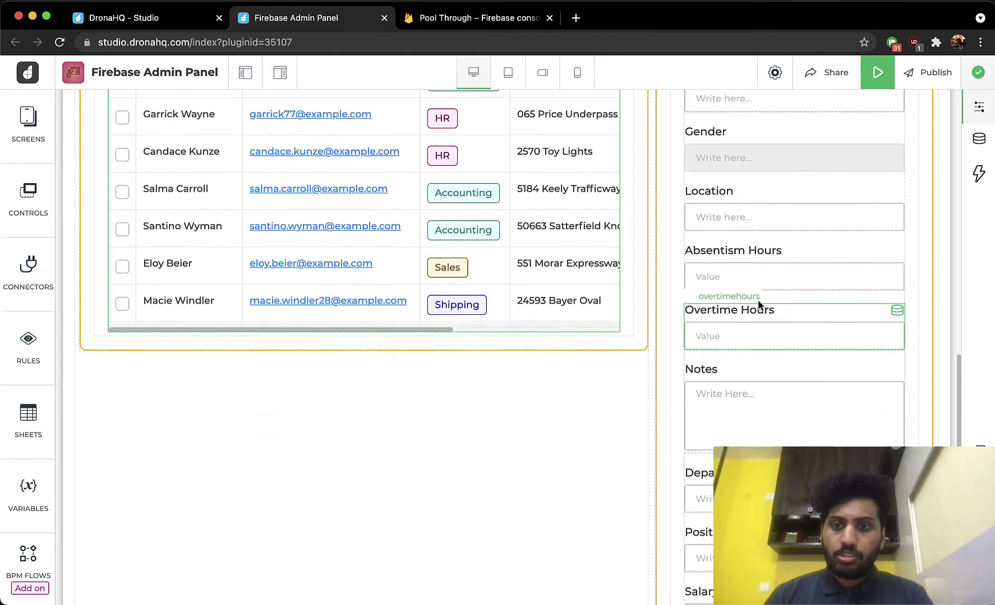
scroll(758, 299, up, 8)
scroll(758, 305, up, 2)
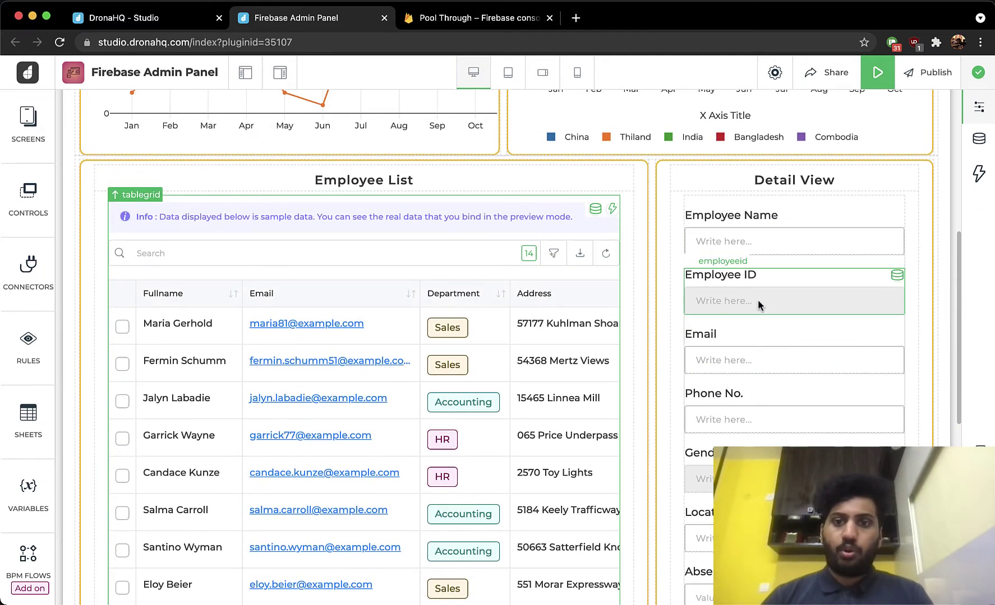
scroll(757, 299, up, 6)
scroll(758, 302, up, 2)
- Search the controls library for "tab", "text" and "chart" in turn, and clear the search
click(28, 199)
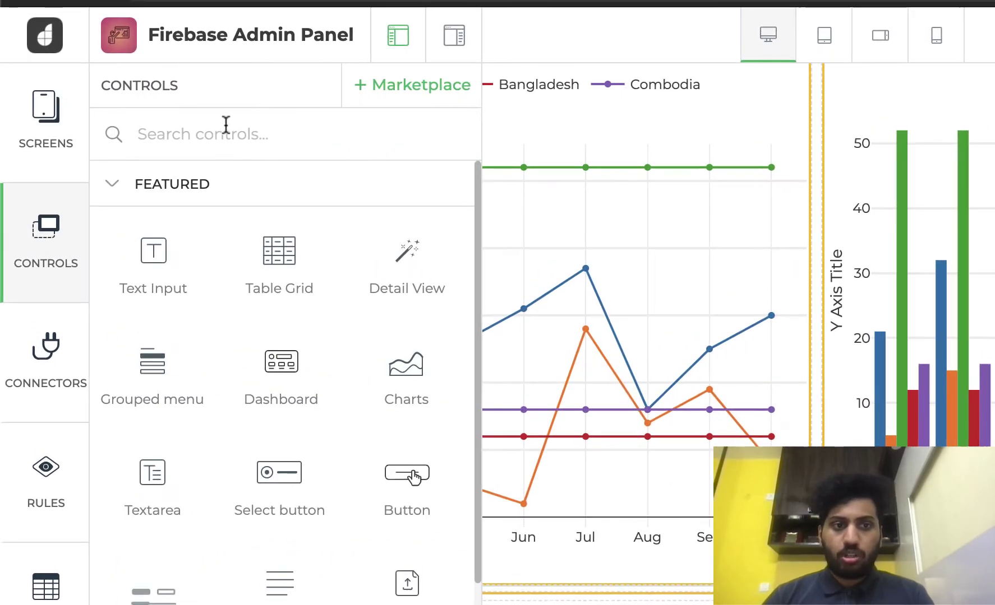
text(tab)
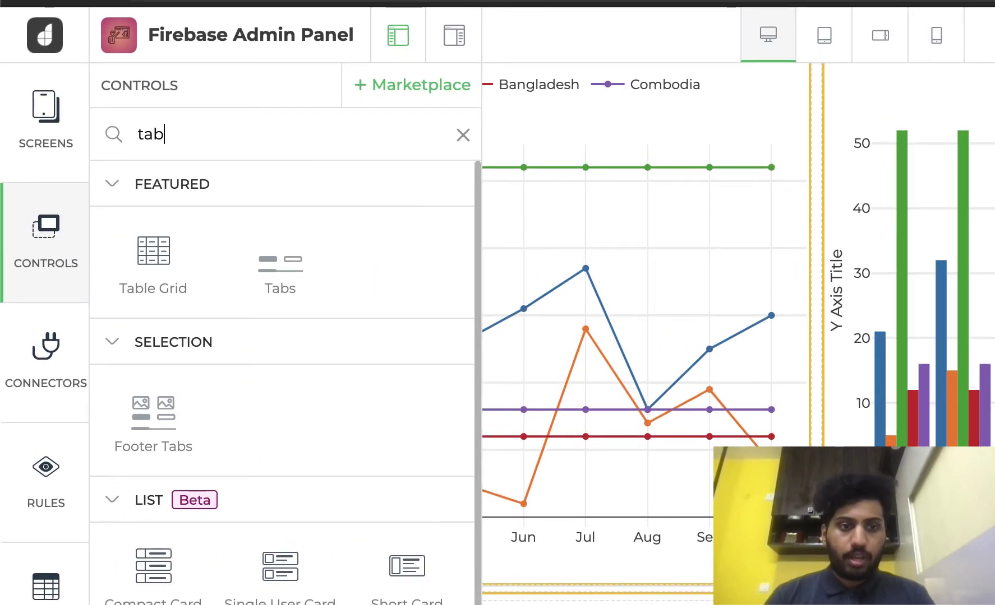
key(BackSpace)
key(BackSpace)
key(BackSpace)
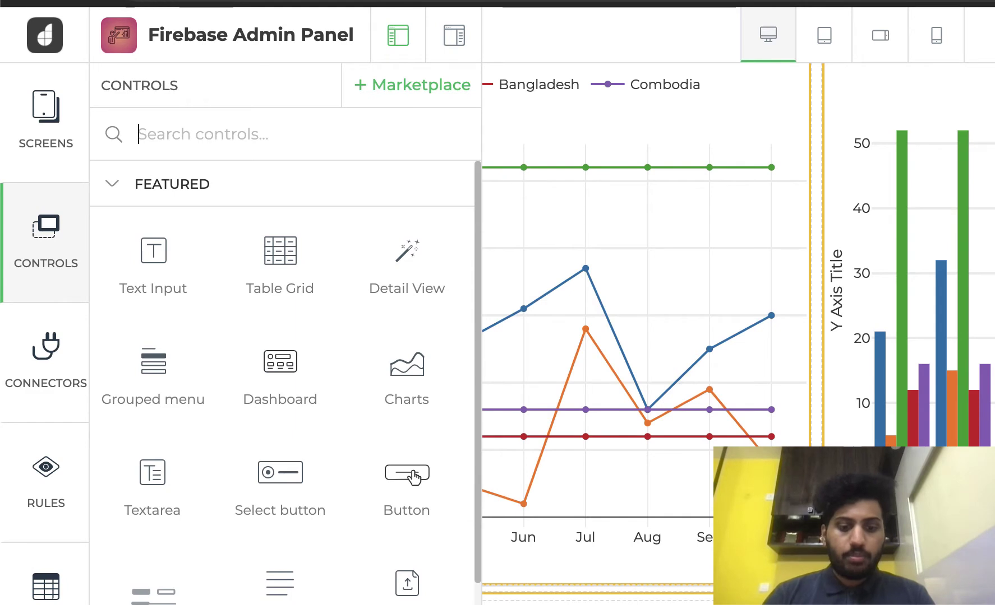
text(text)
key(BackSpace)
key(BackSpace)
key(BackSpace)
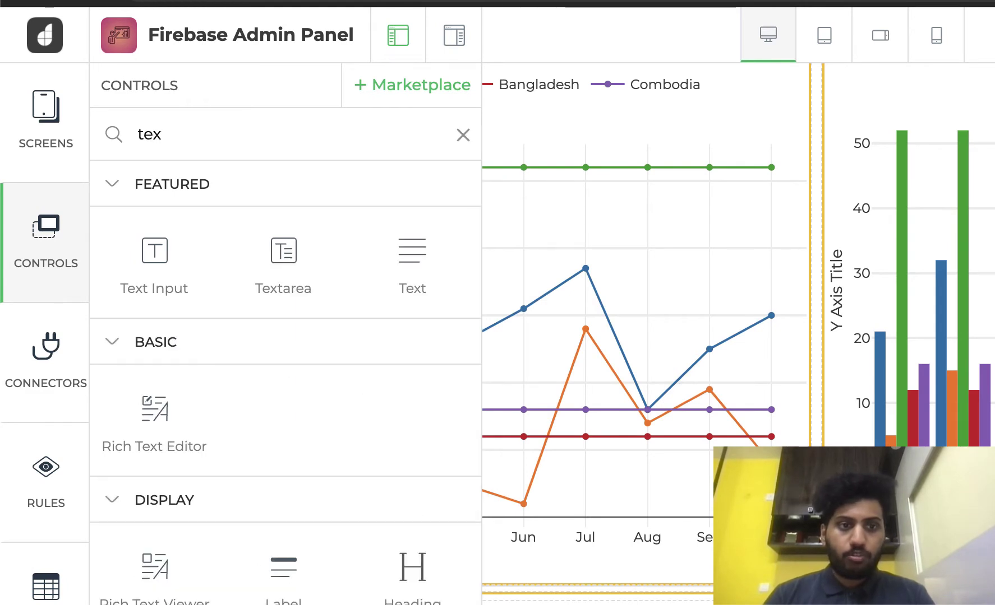
key(BackSpace)
text(chart)
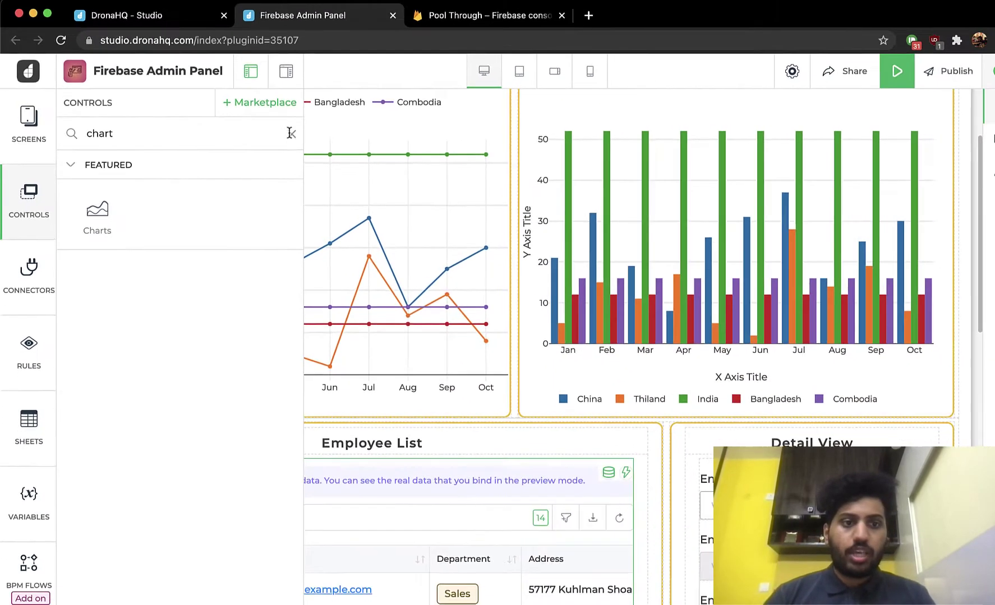
click(413, 133)
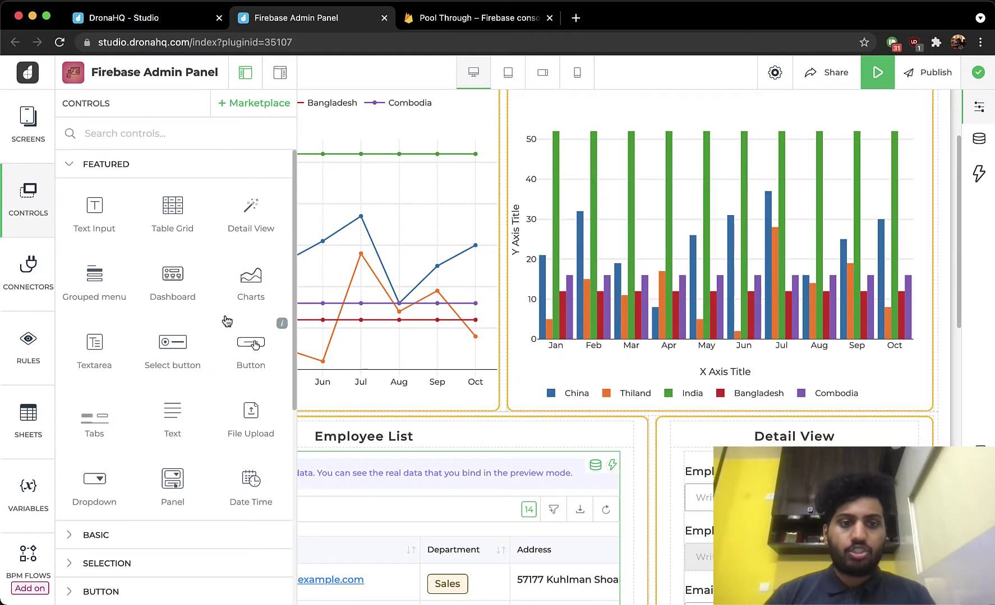
- Close the controls library and look over the Exit Type and Exit Reason charts and the Employee List table grid
scroll(226, 319, down, 2)
scroll(225, 321, down, 3)
scroll(225, 322, up, 6)
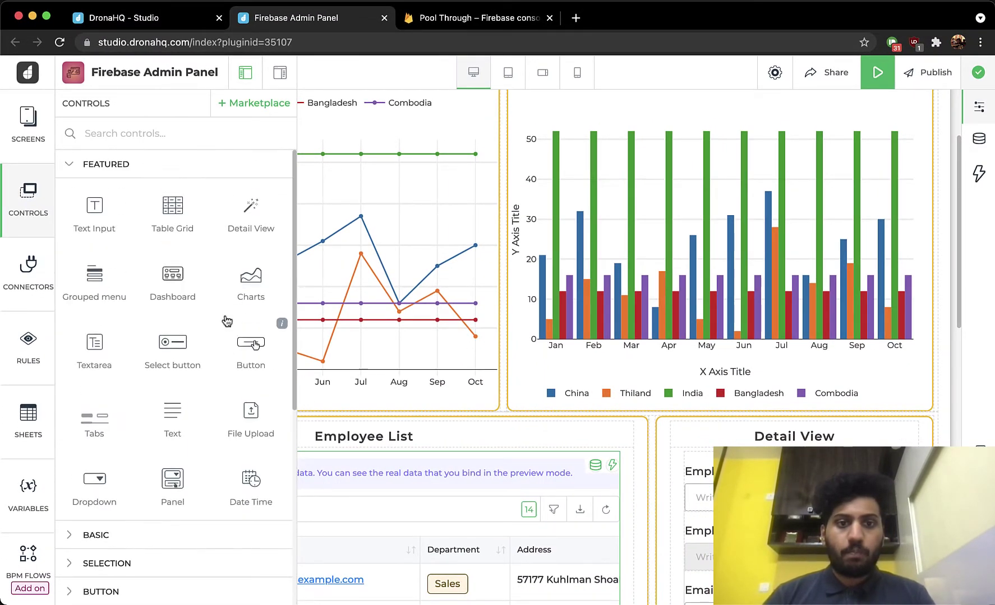
click(22, 199)
scroll(600, 157, up, 5)
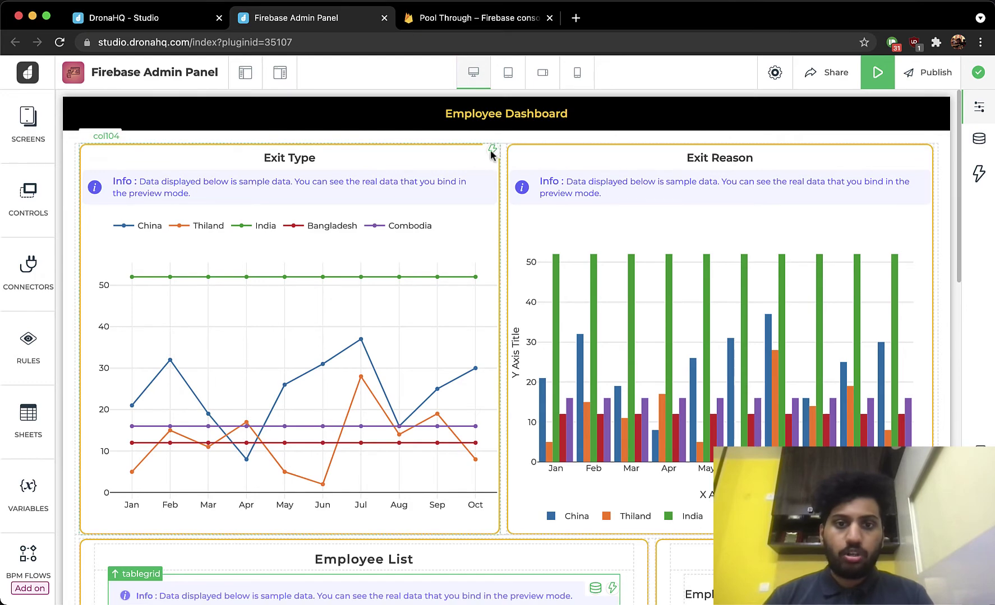
scroll(497, 407, down, 5)
scroll(496, 407, down, 6)
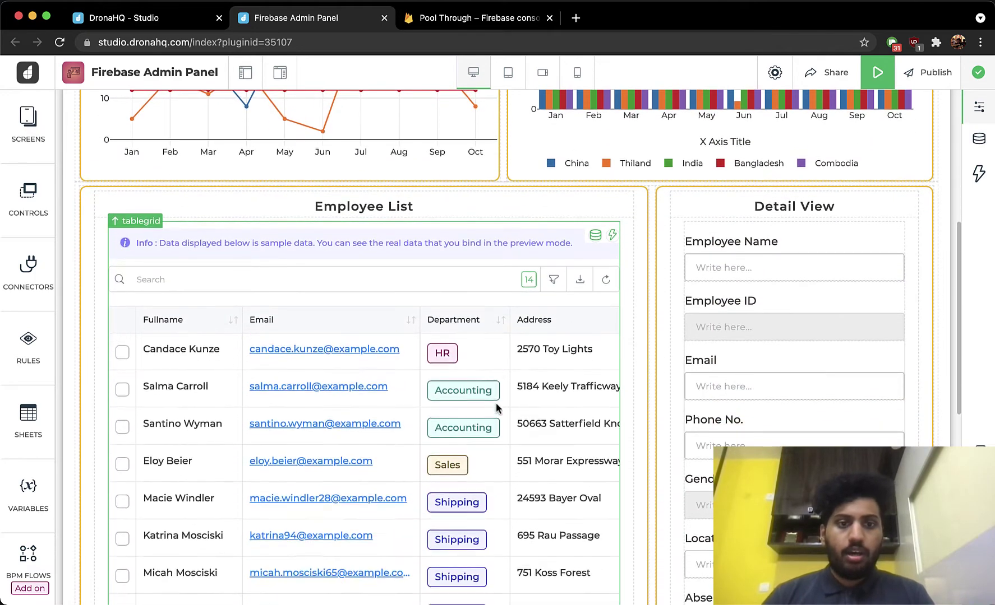
scroll(497, 409, up, 11)
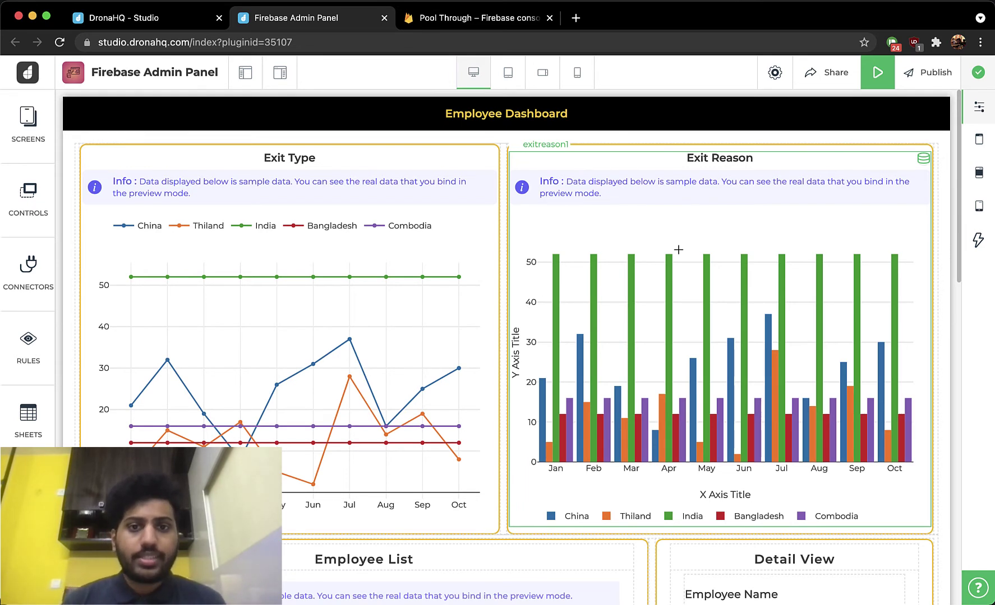
- Open the connector selection in the data binding of the Employee List table grid
scroll(505, 510, down, 10)
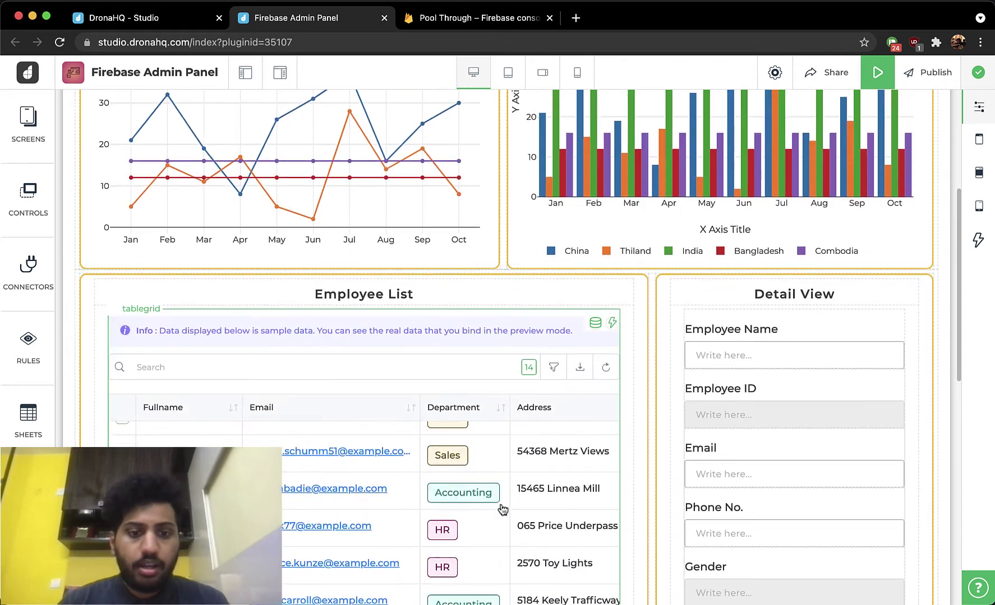
scroll(603, 279, down, 2)
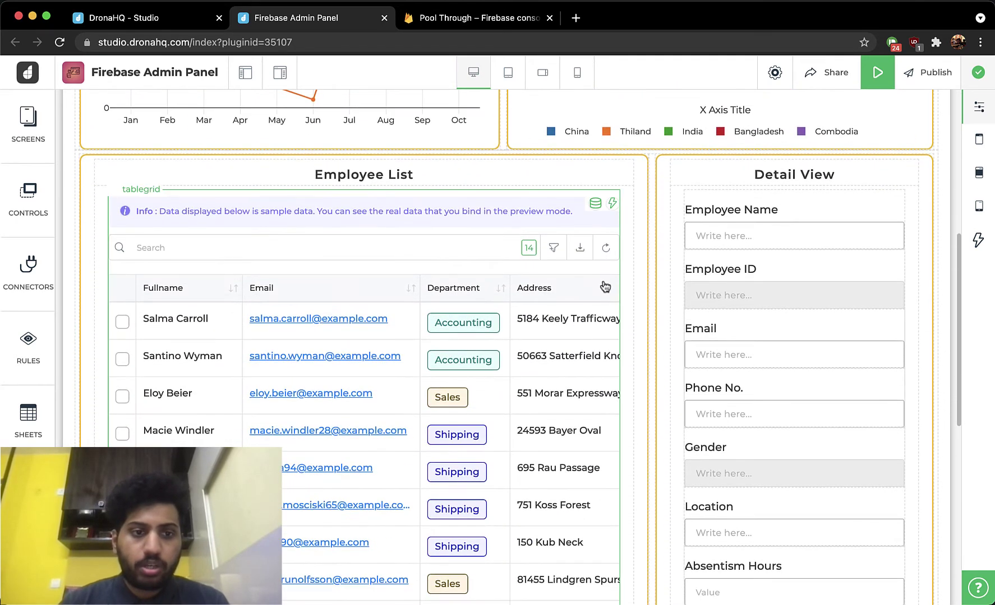
click(552, 343)
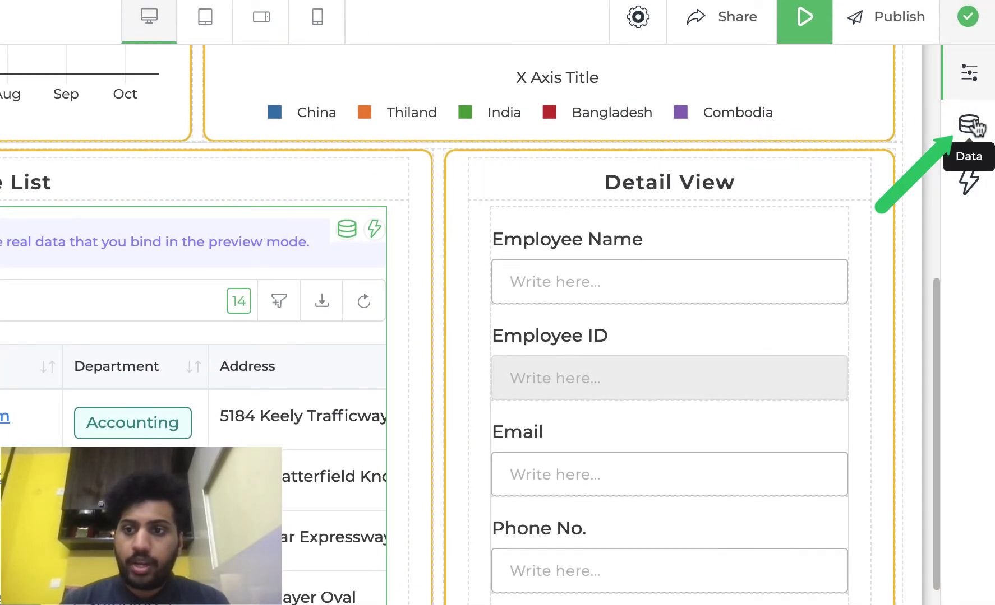
click(970, 125)
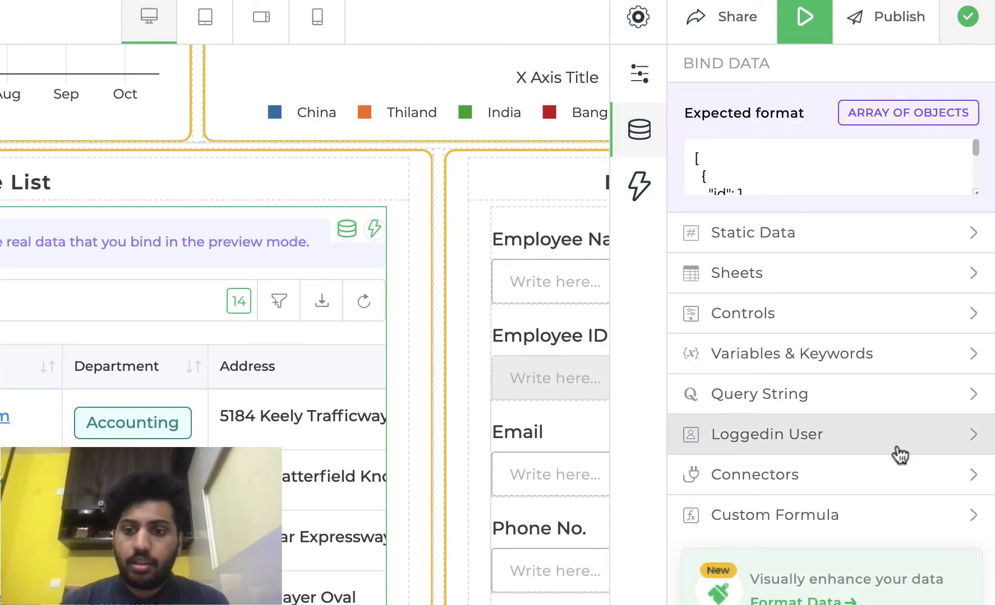
click(874, 480)
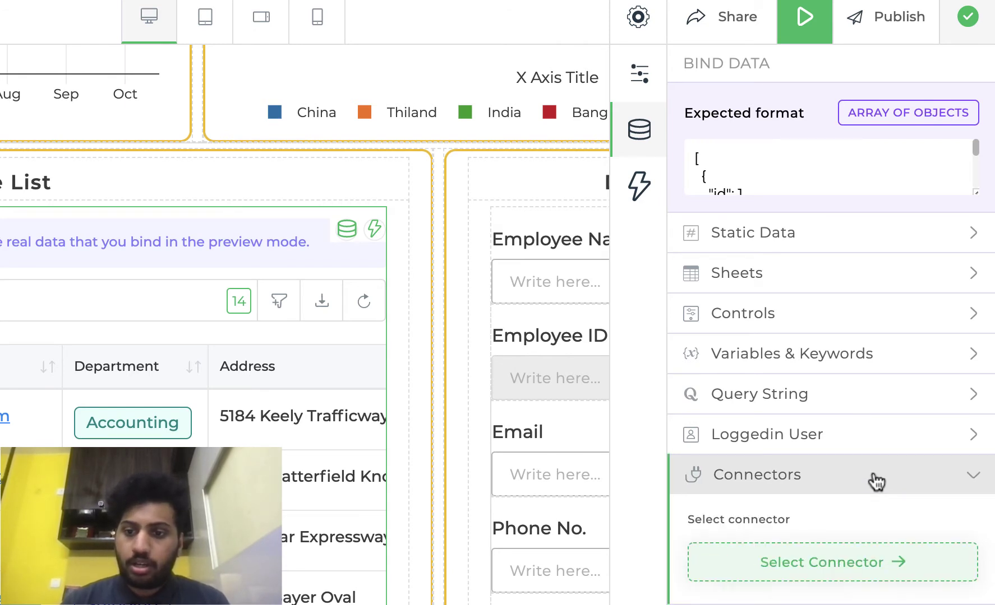
click(840, 567)
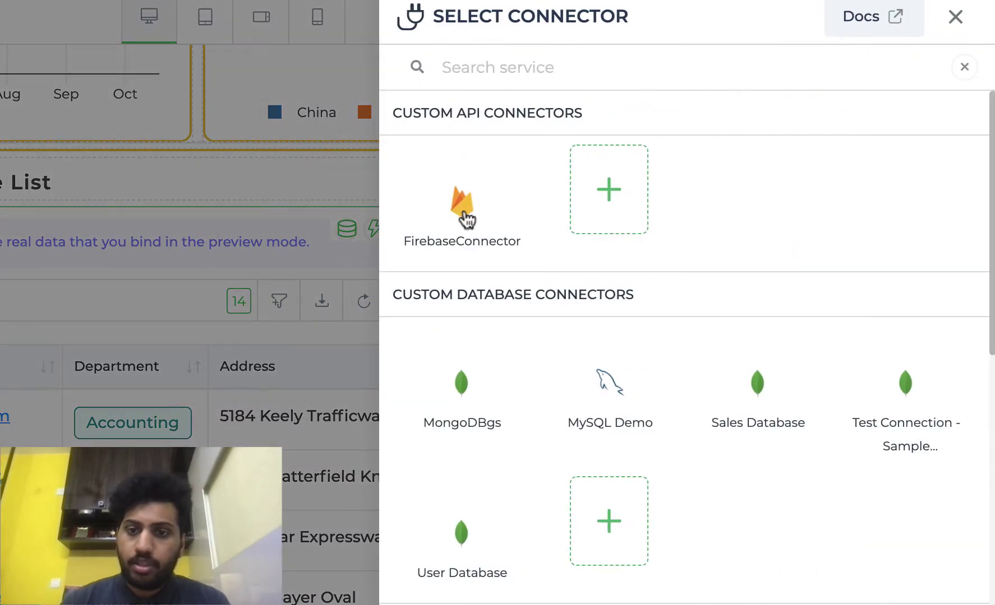
- Choose the RetrieveEmployeeList API of FirebaseConnector with the default connected account
click(465, 218)
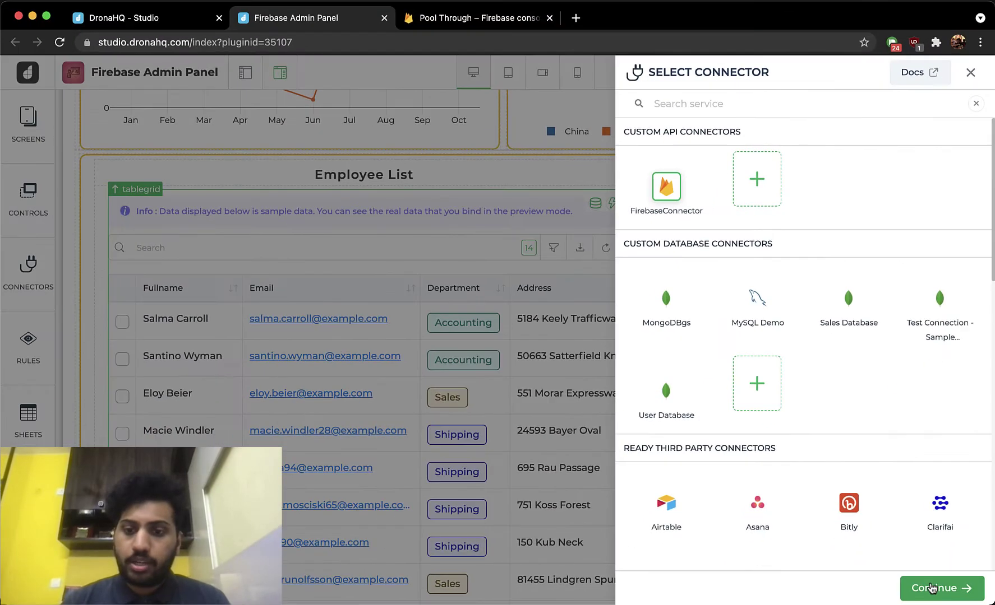
click(931, 589)
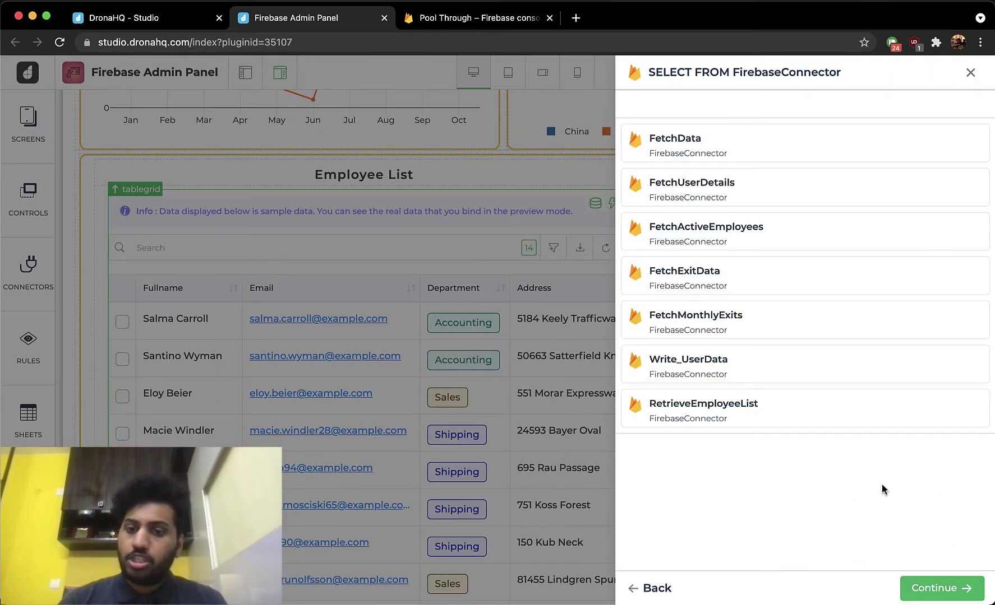
click(796, 419)
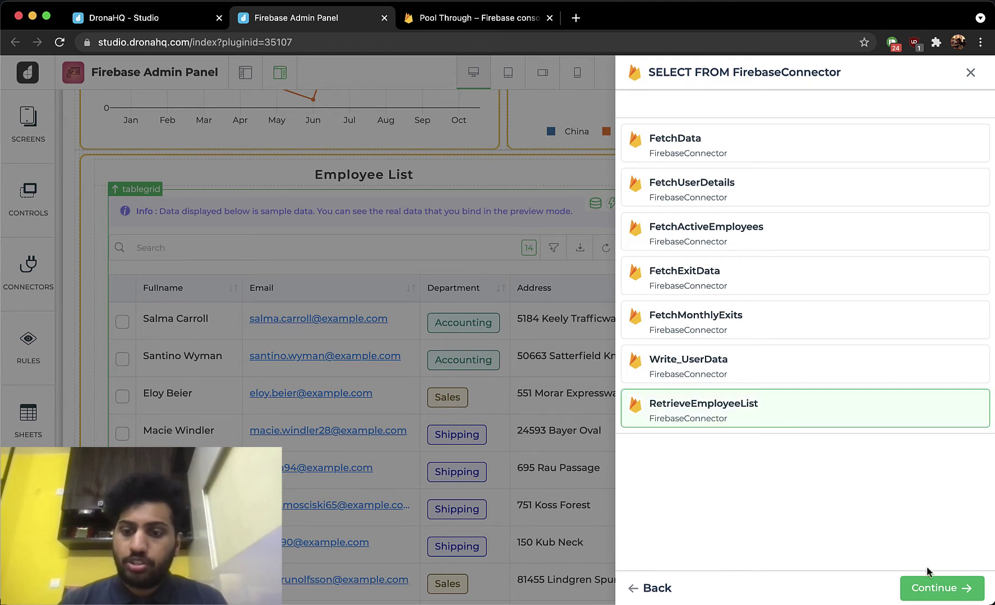
click(918, 593)
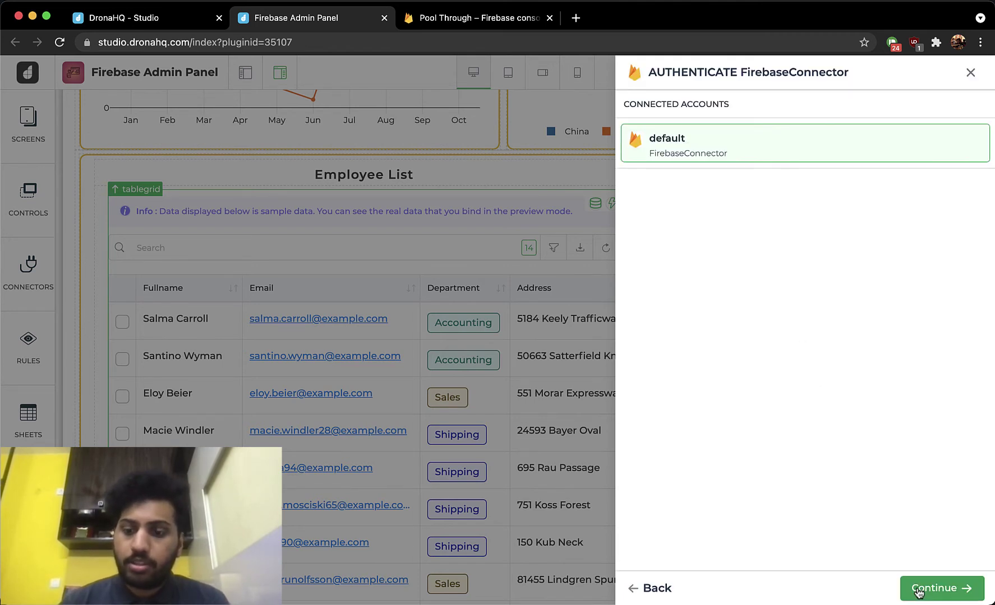
click(918, 593)
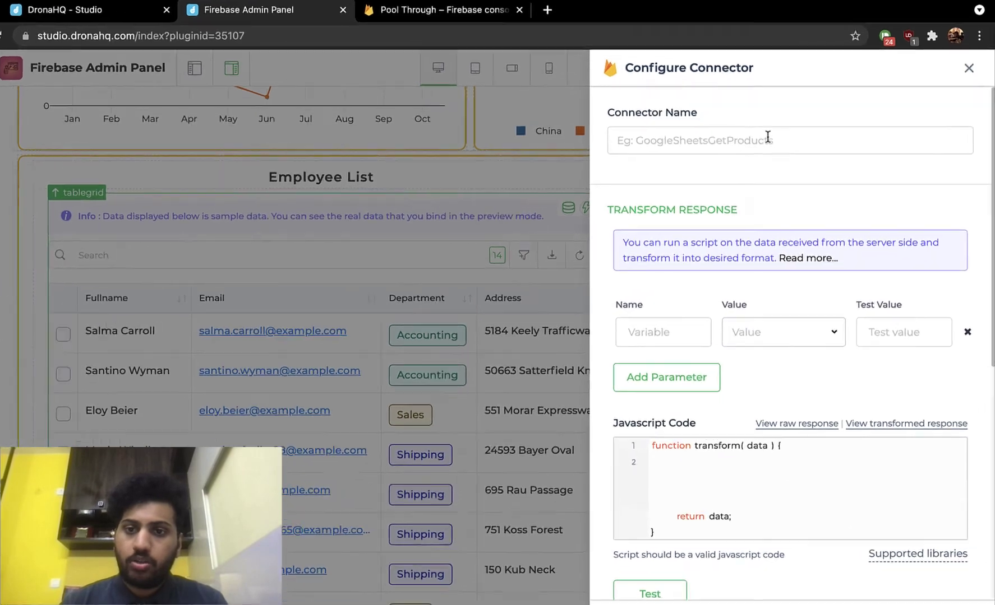
- Name the connector RetrieveEmployeeInfoList, then test and finish its configuration
click(771, 139)
text(Re)
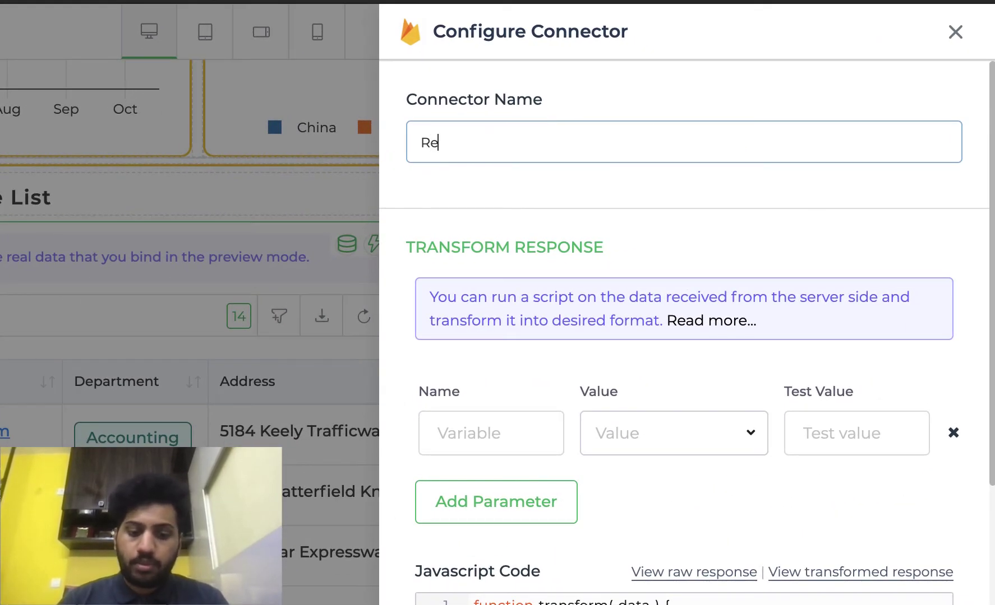
text(trieveM)
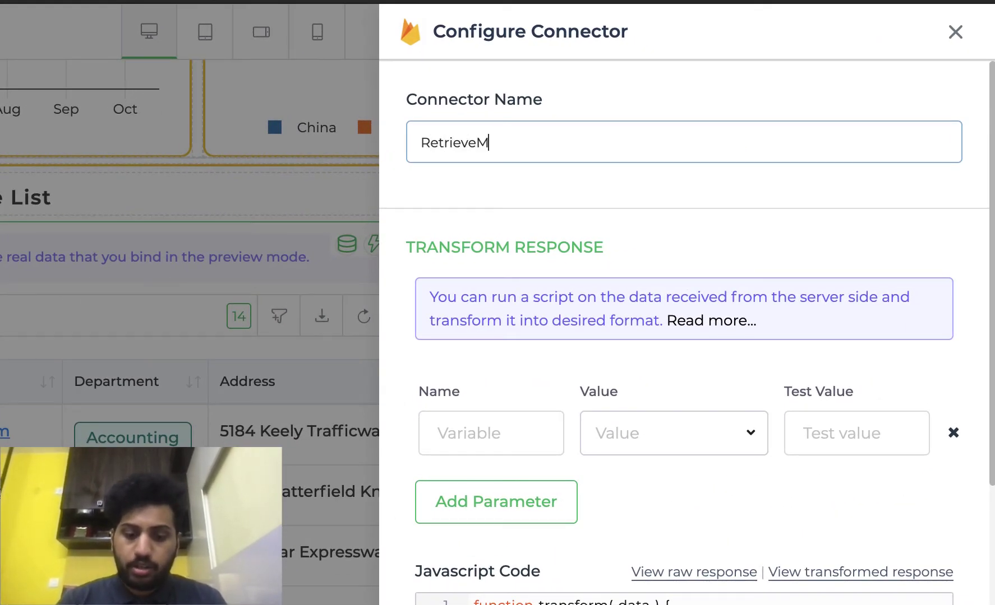
text(on)
key(BackSpace)
key(BackSpace)
key(BackSpace)
key(BackSpace)
key(BackSpace)
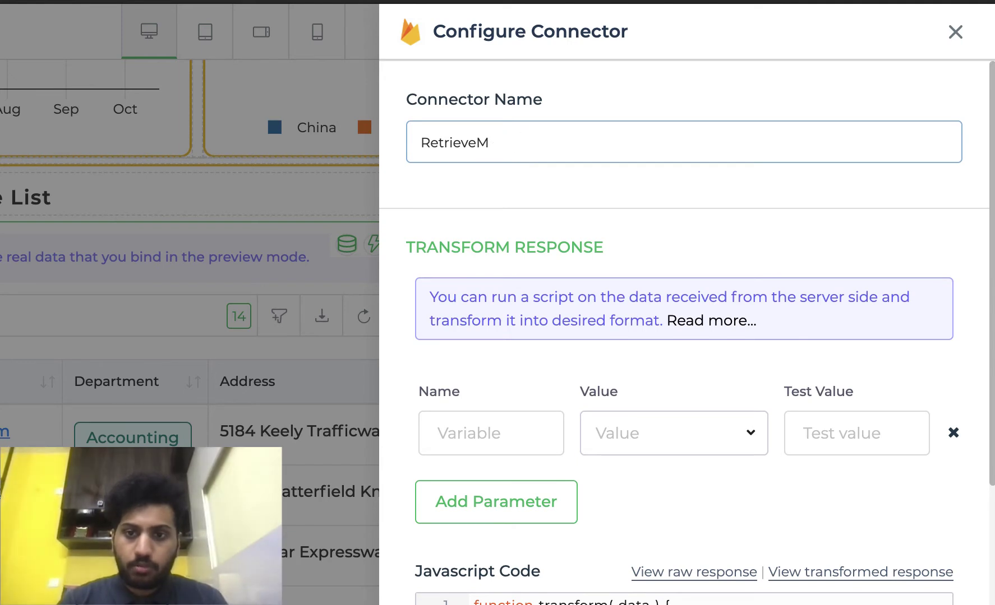
text(EmployeeIn)
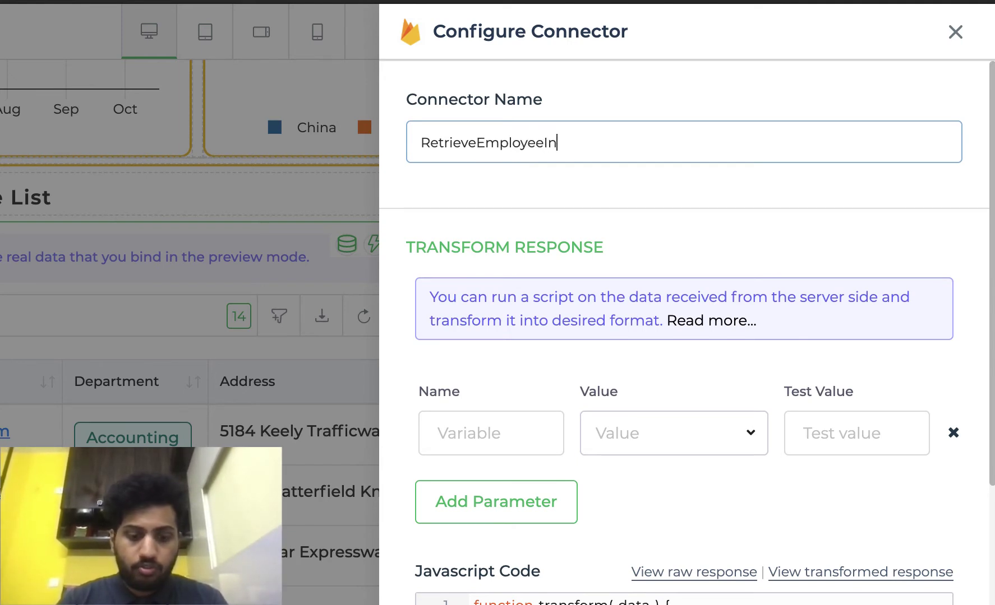
text(foList)
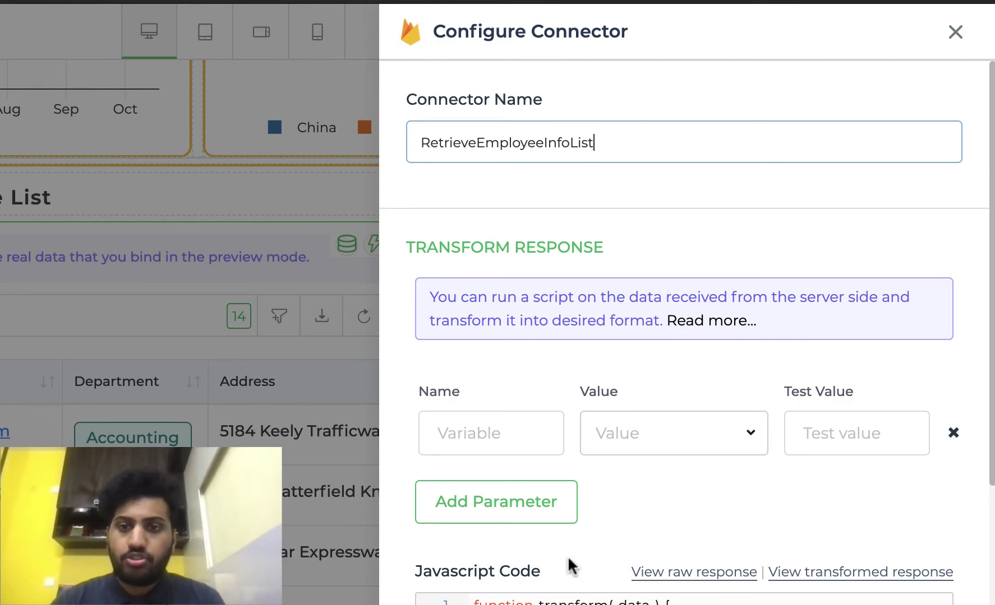
scroll(572, 564, down, 10)
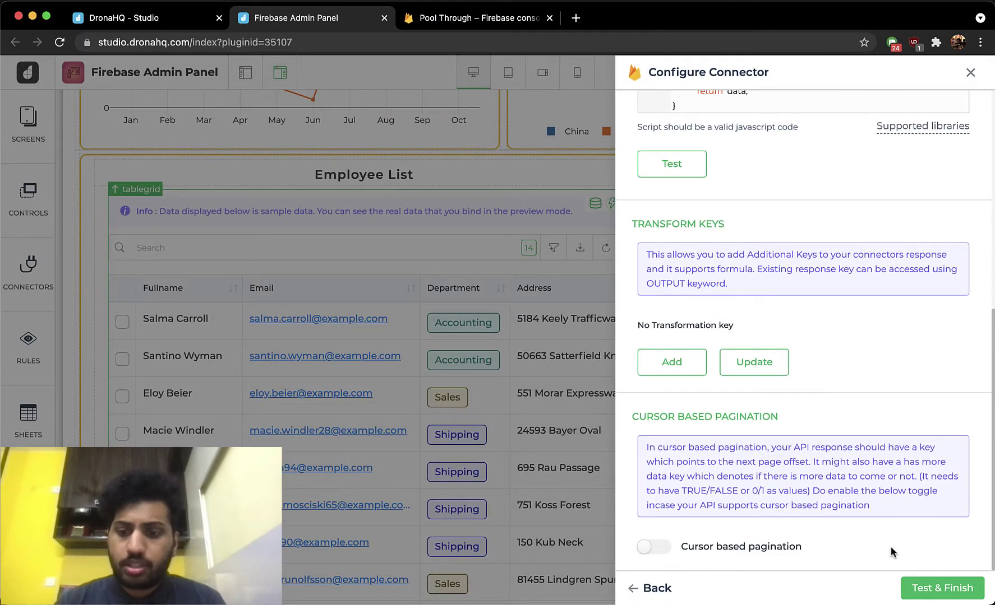
click(933, 589)
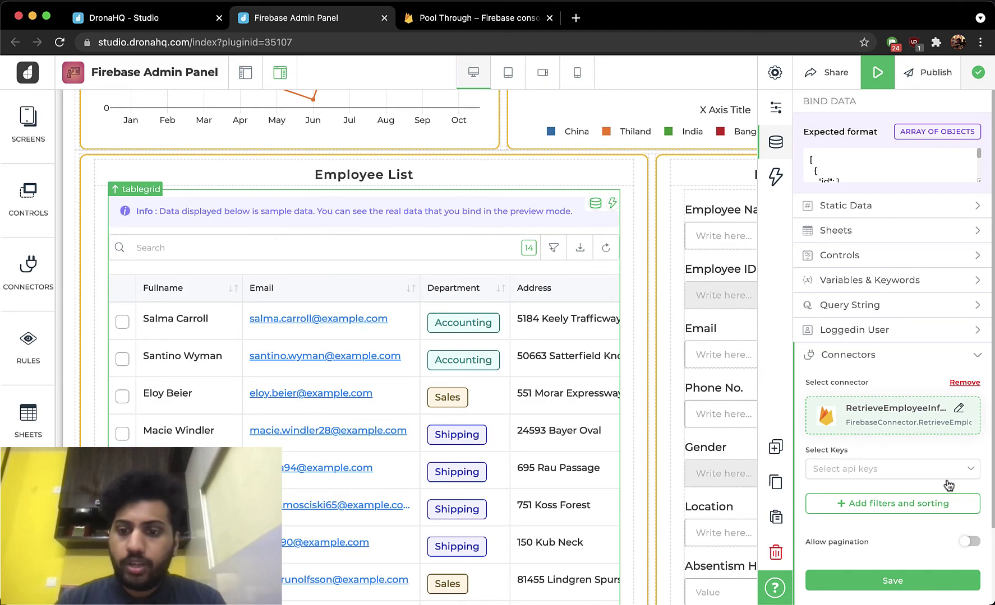
- Select the keys Emp_ID, Emp_Name, Gender, Location, Notes, Position, Salary and Department for the Employee List table grid
scroll(947, 463, down, 2)
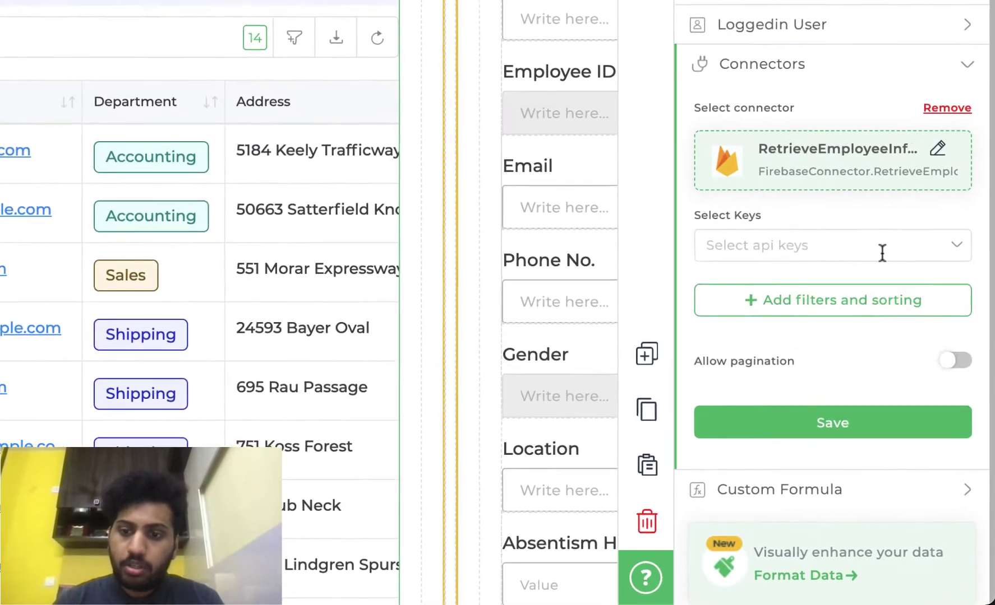
click(923, 382)
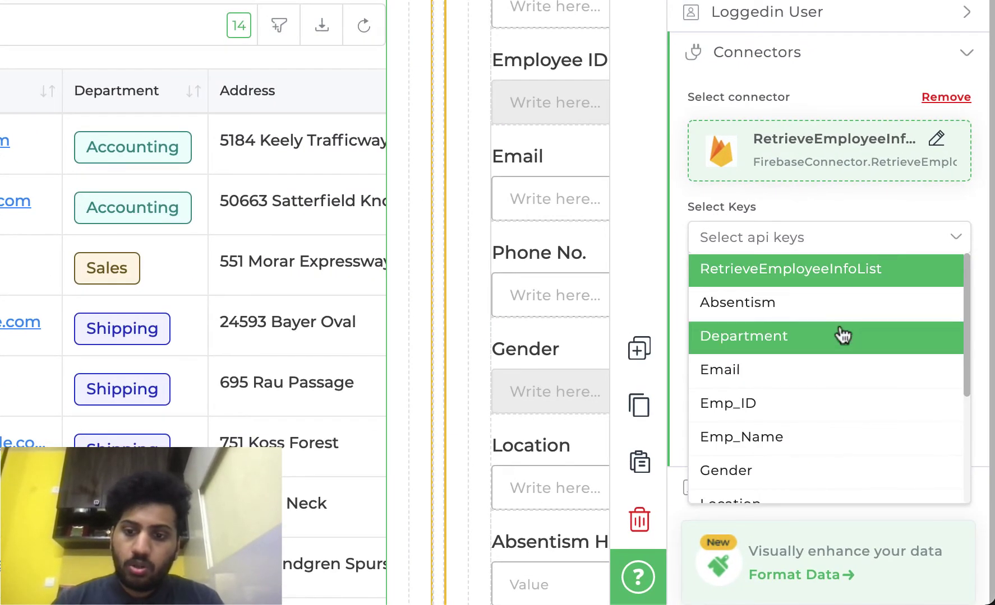
scroll(842, 336, down, 1)
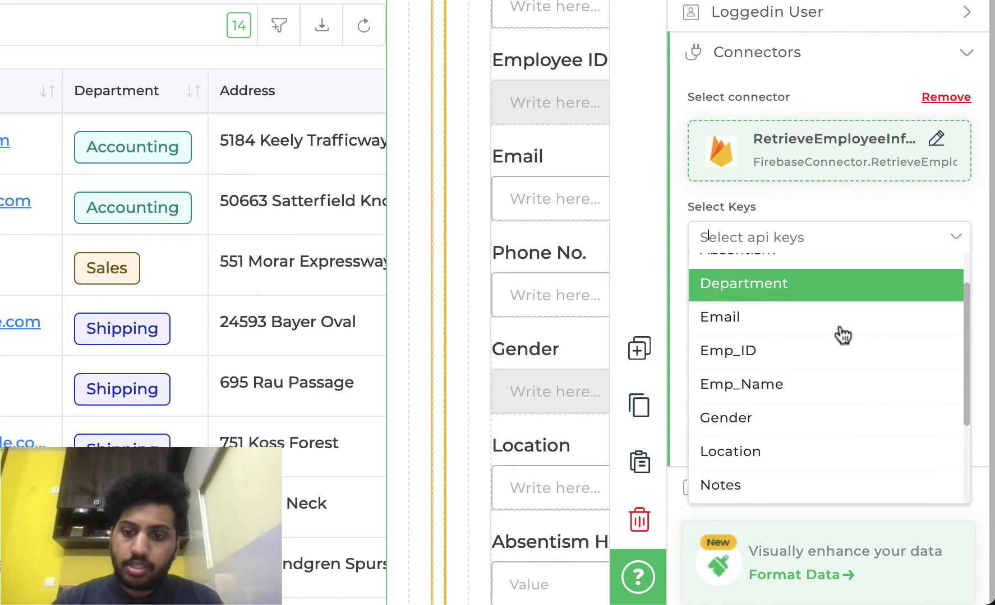
click(822, 366)
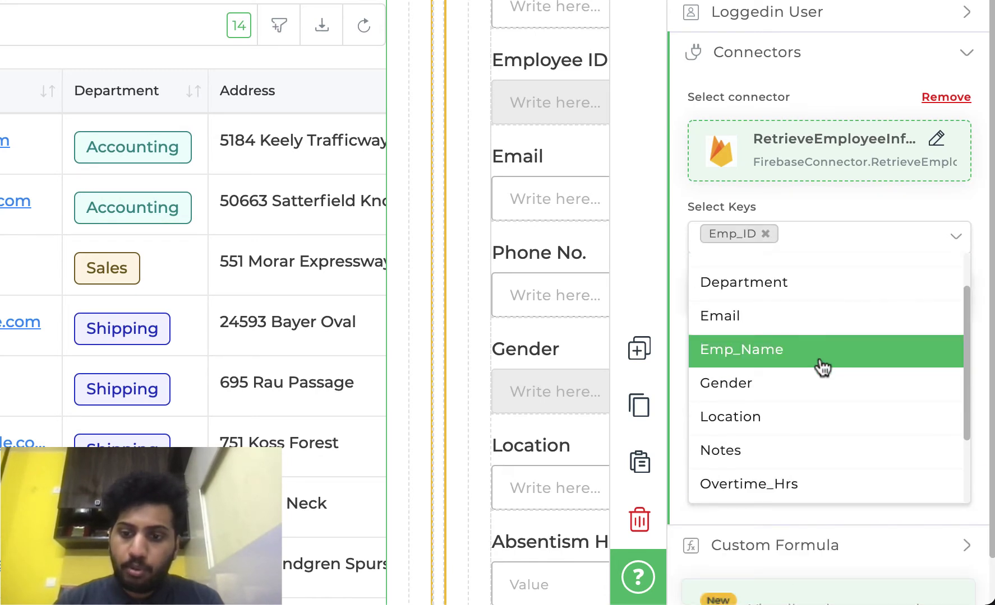
click(822, 366)
click(822, 367)
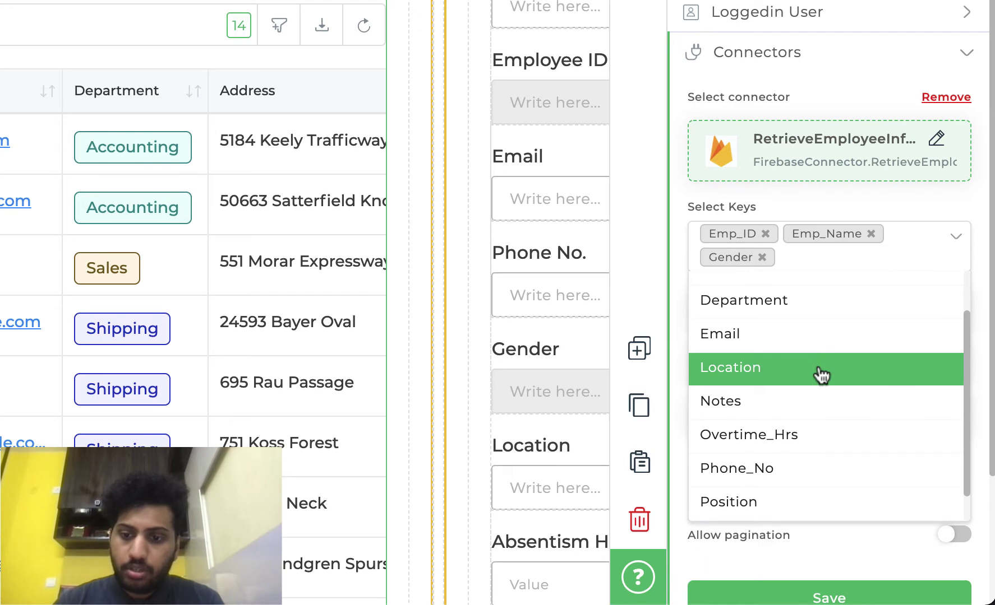
click(821, 373)
click(820, 376)
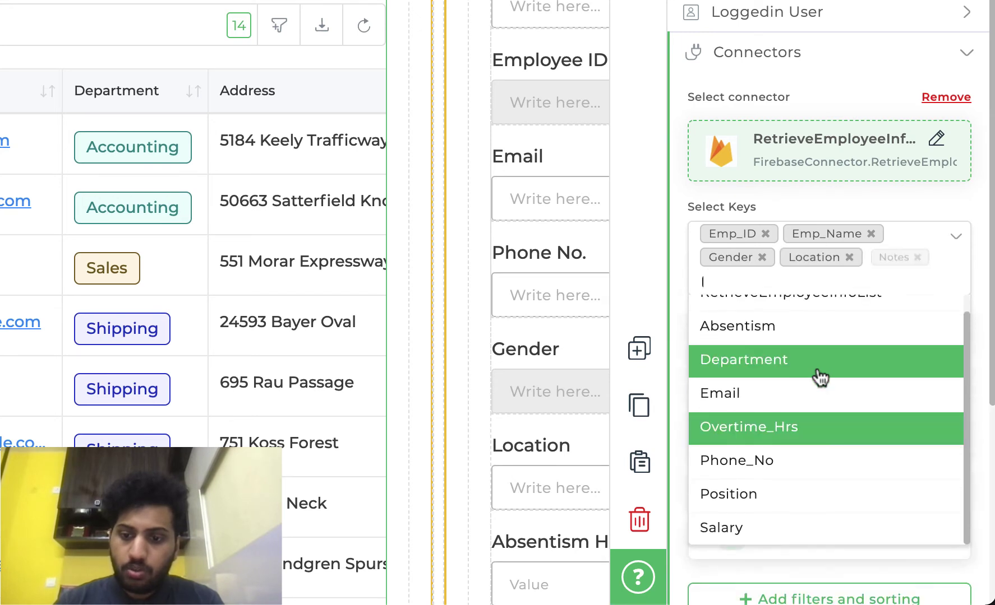
click(781, 491)
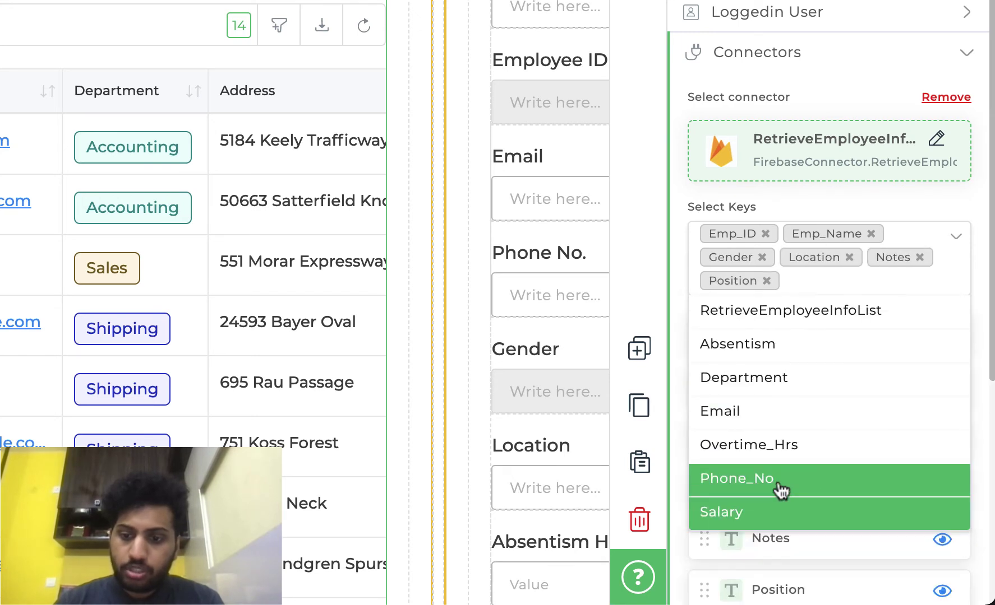
click(767, 514)
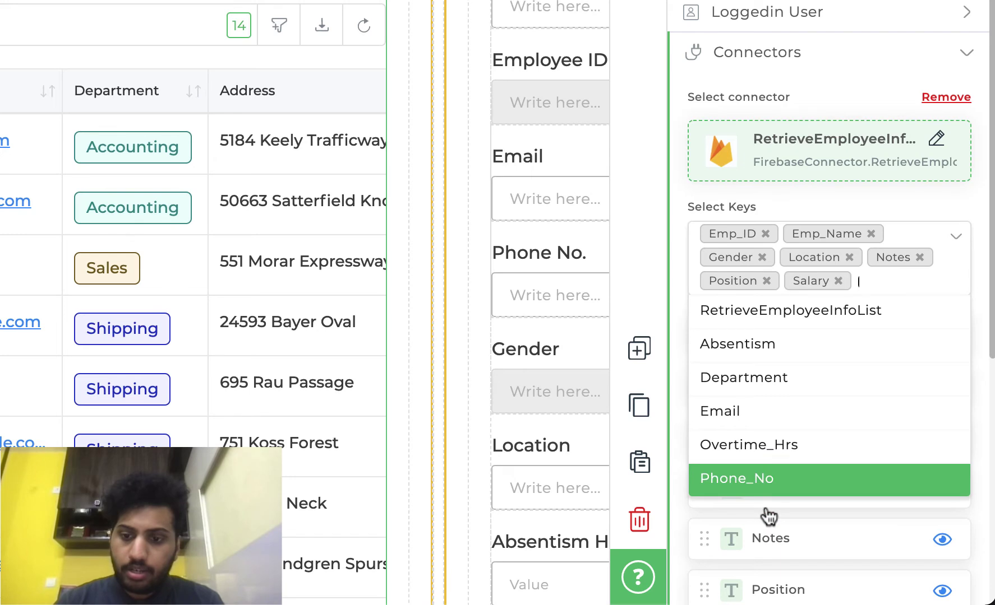
click(800, 390)
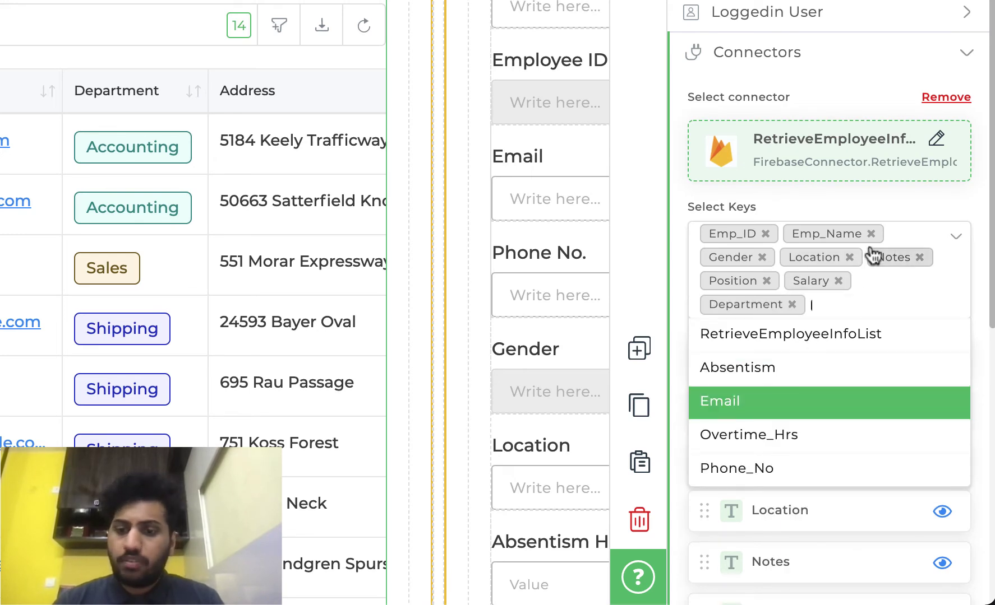
click(897, 209)
- Save the Employee List table grid's data binding and close the binding settings
scroll(823, 429, down, 8)
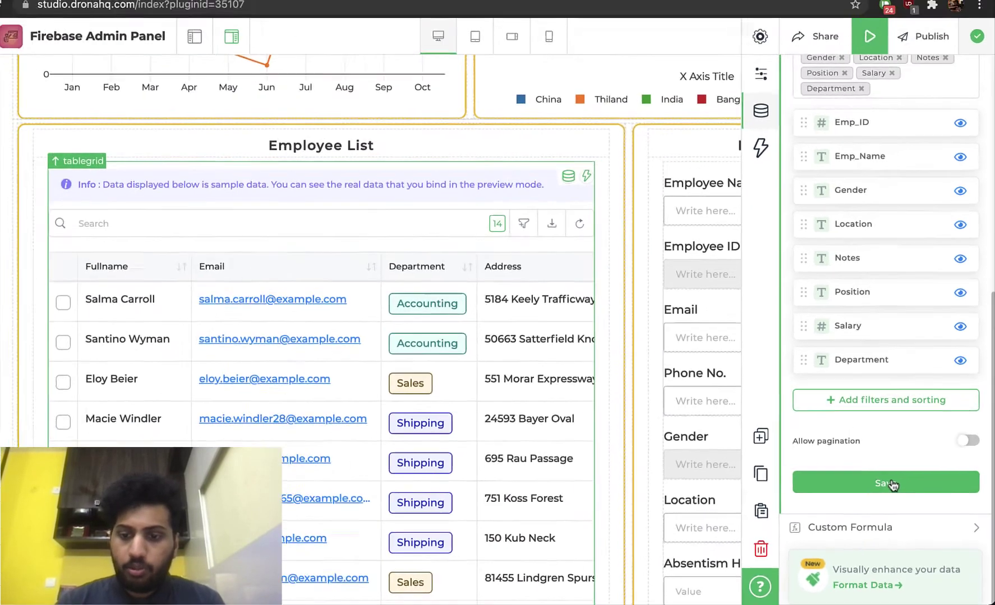
click(892, 486)
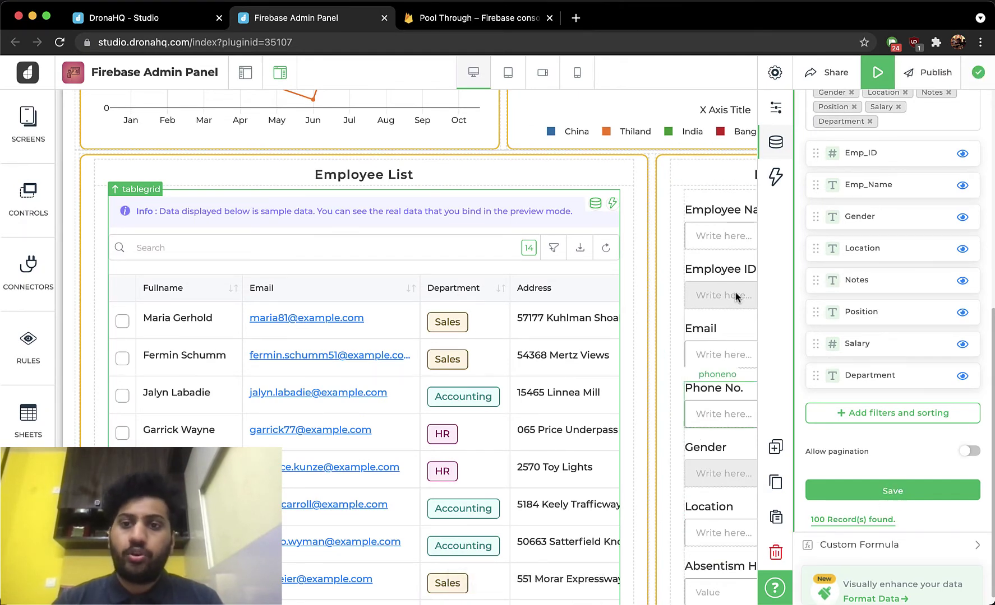
click(785, 143)
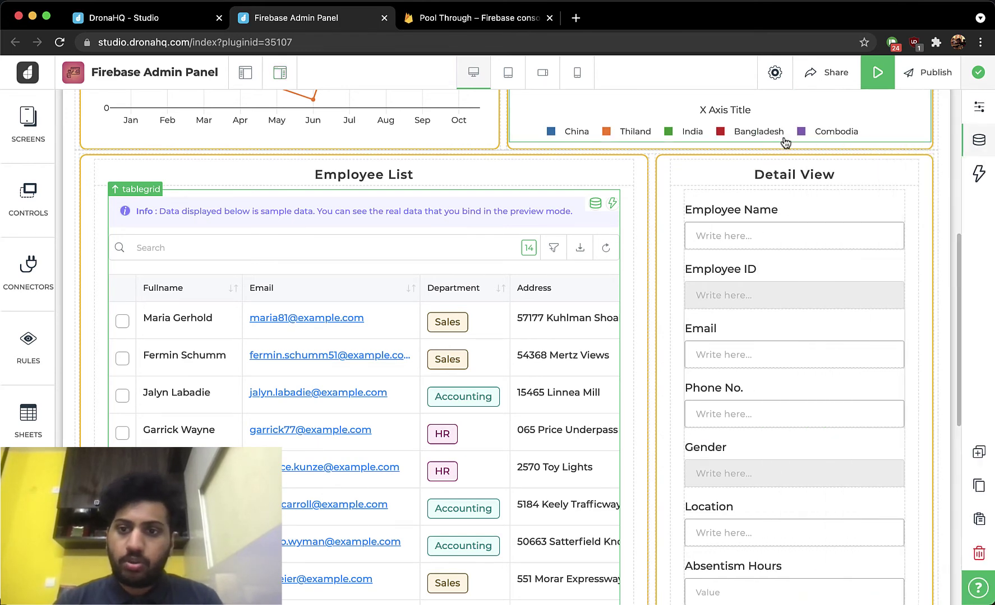
scroll(733, 209, up, 5)
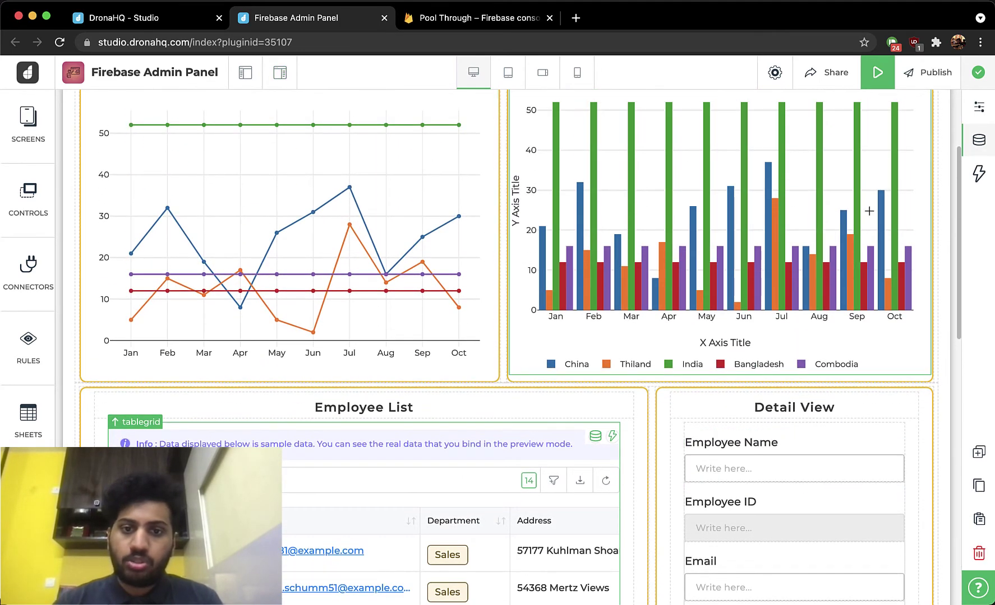
- Check the Emp_ID value of record 0 under Employee_Database in the Firebase console, then return to the Firebase Admin Panel editor
scroll(817, 318, down, 7)
scroll(817, 318, down, 5)
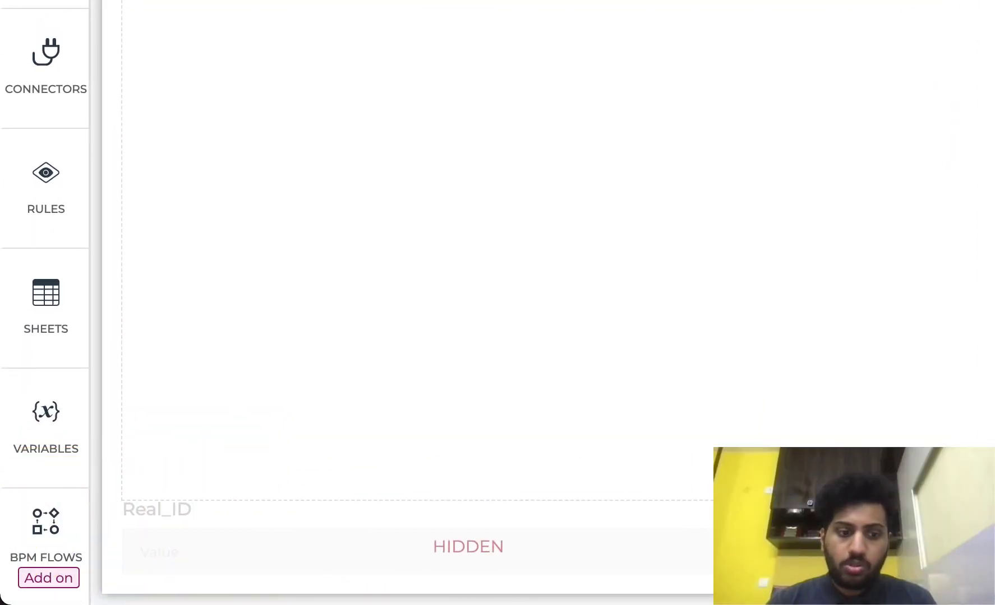
scroll(451, 541, up, 10)
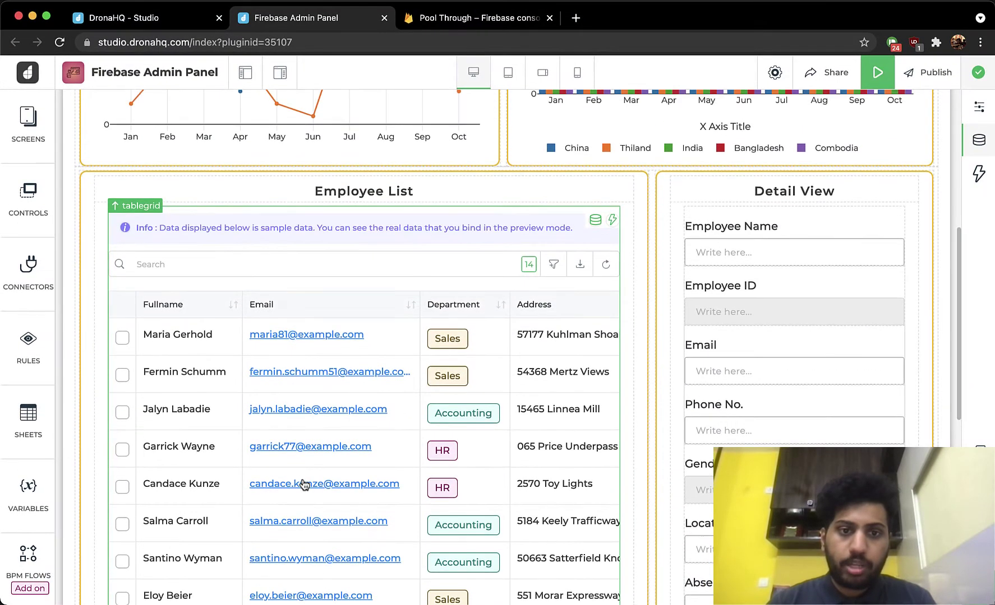
scroll(304, 485, down, 1)
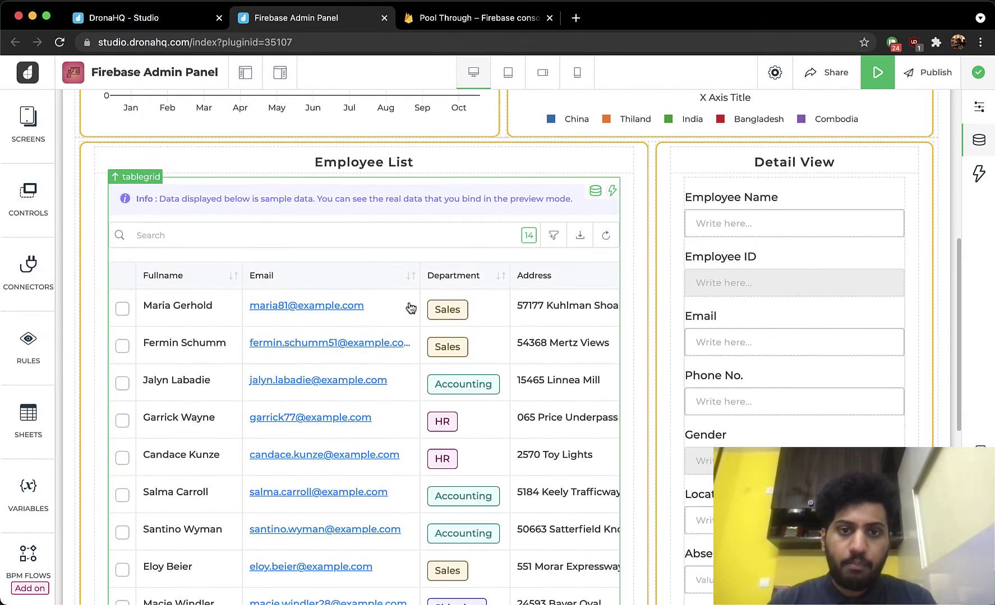
click(512, 16)
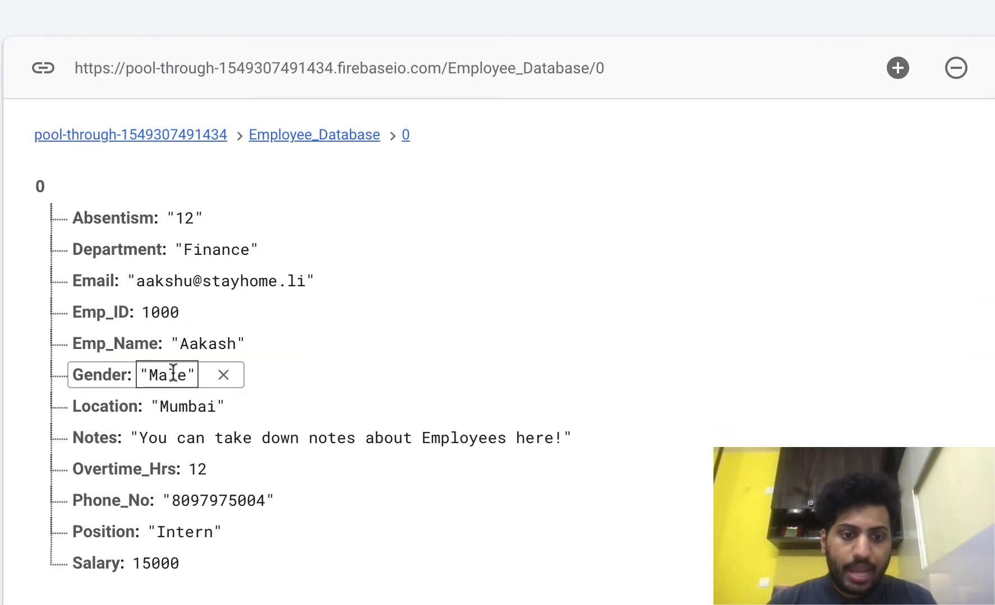
click(144, 312)
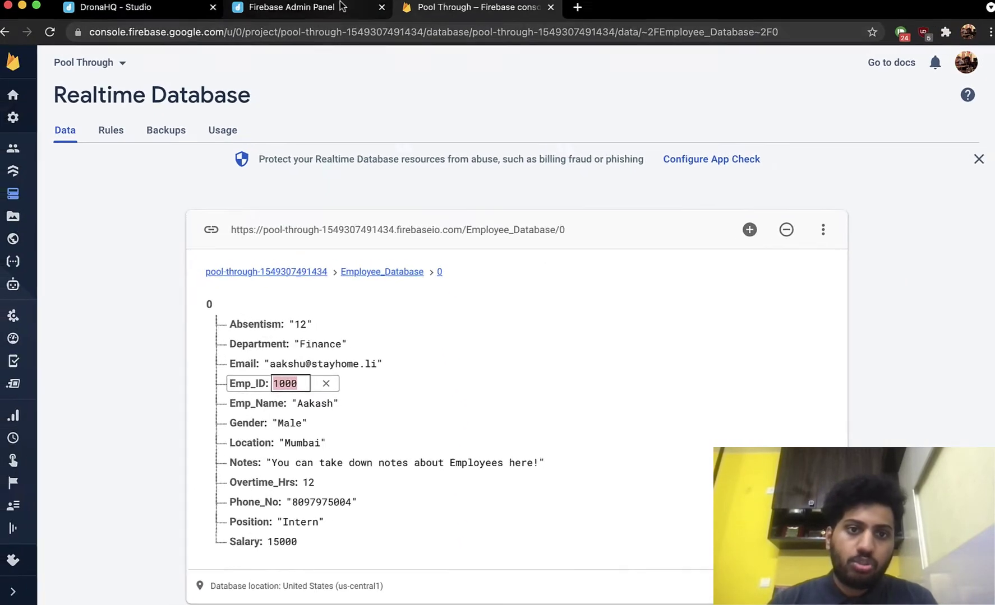
click(341, 6)
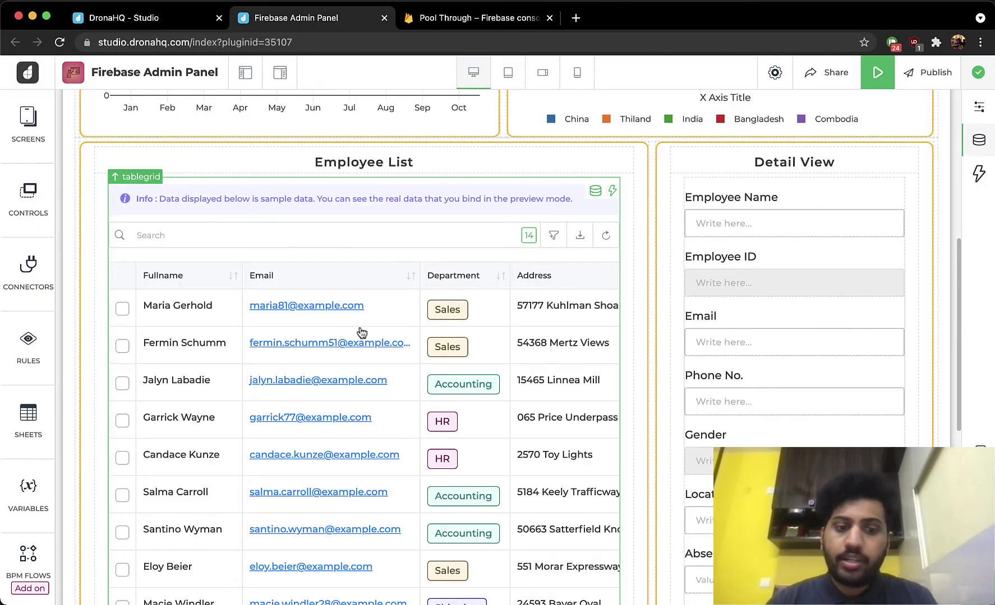
- Set the hidden Real_ID control's custom formula to tablegrid.Emp_ID - 1000, save and validate it, and close the binding settings
scroll(360, 333, down, 10)
scroll(313, 513, down, 5)
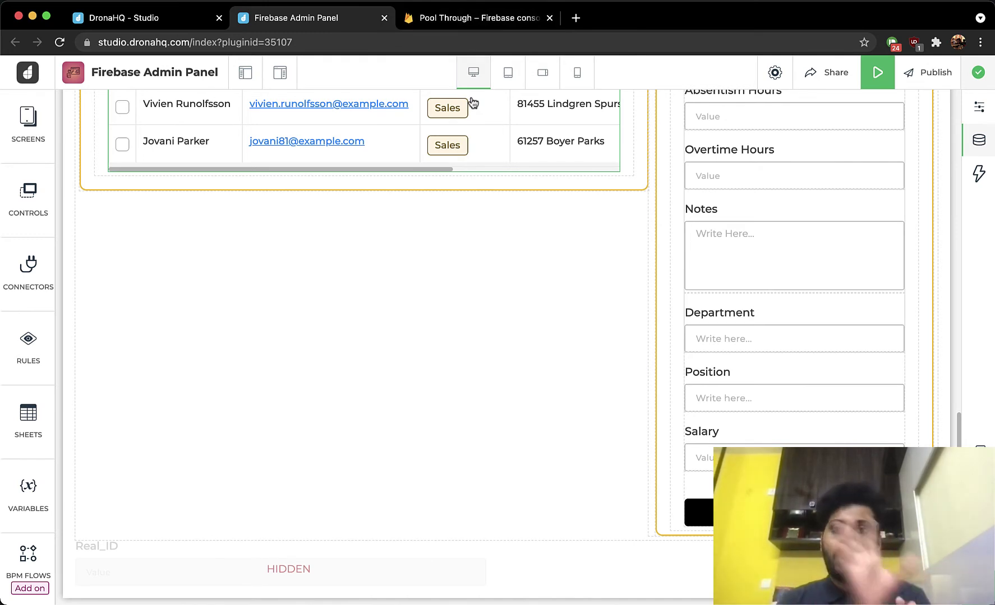
click(268, 574)
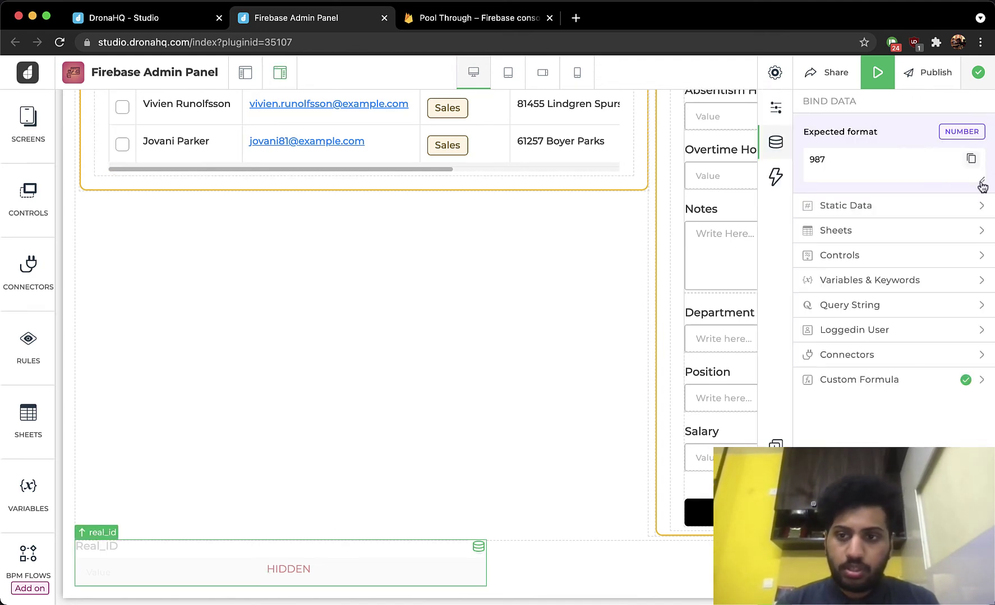
click(839, 381)
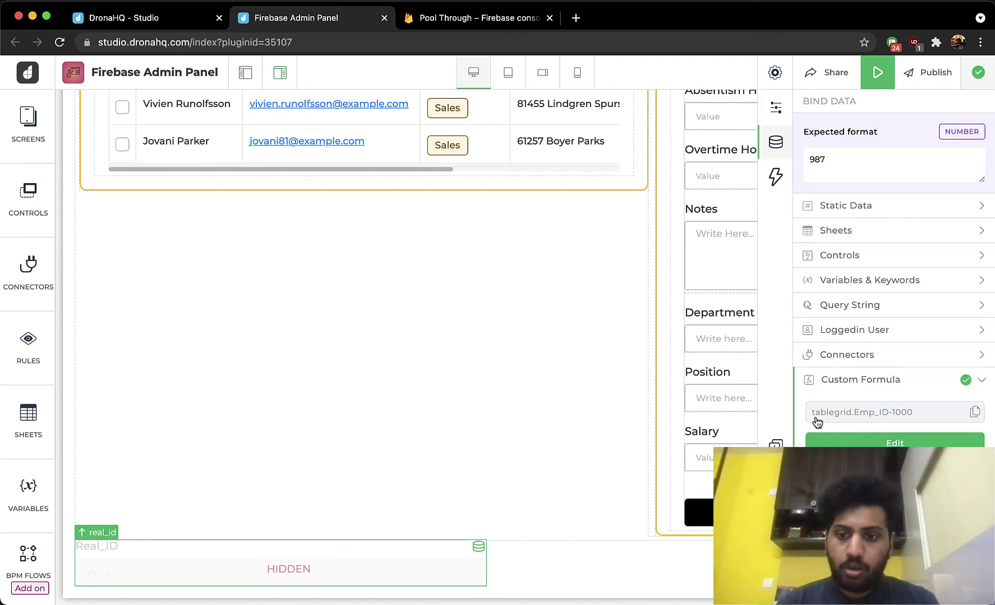
click(869, 443)
double_click(604, 396)
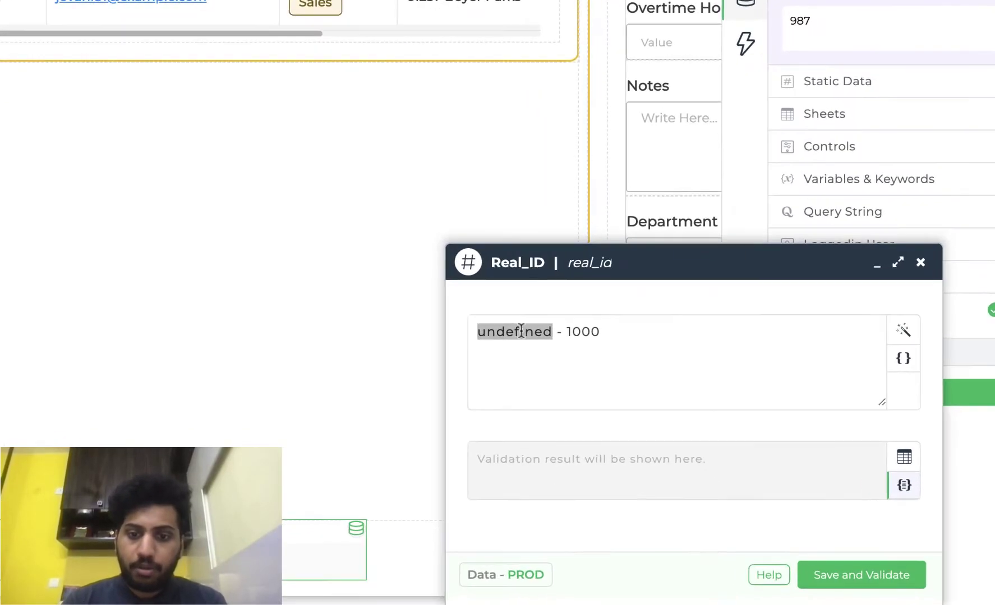
key(BackSpace)
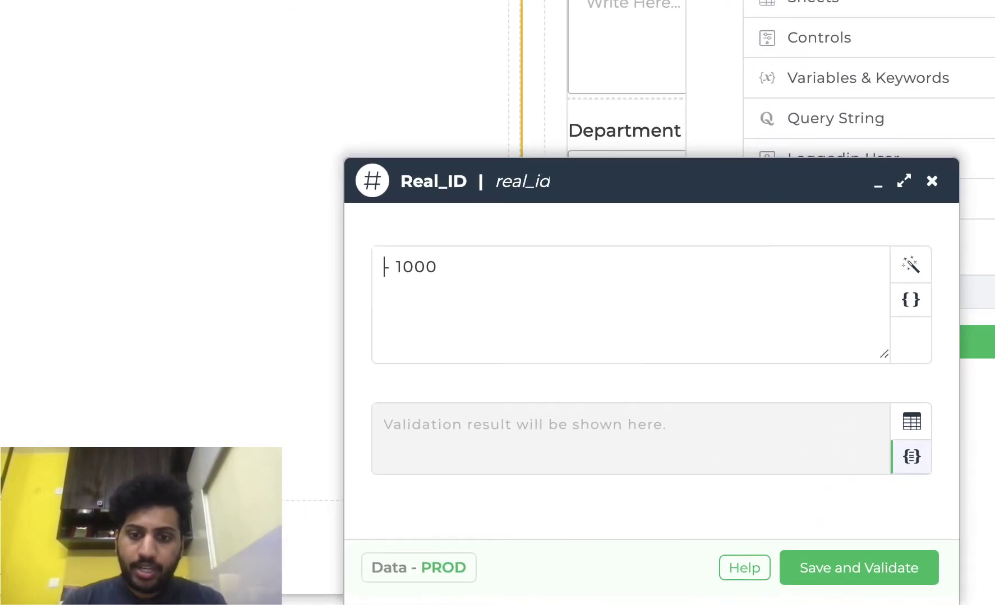
text(tab)
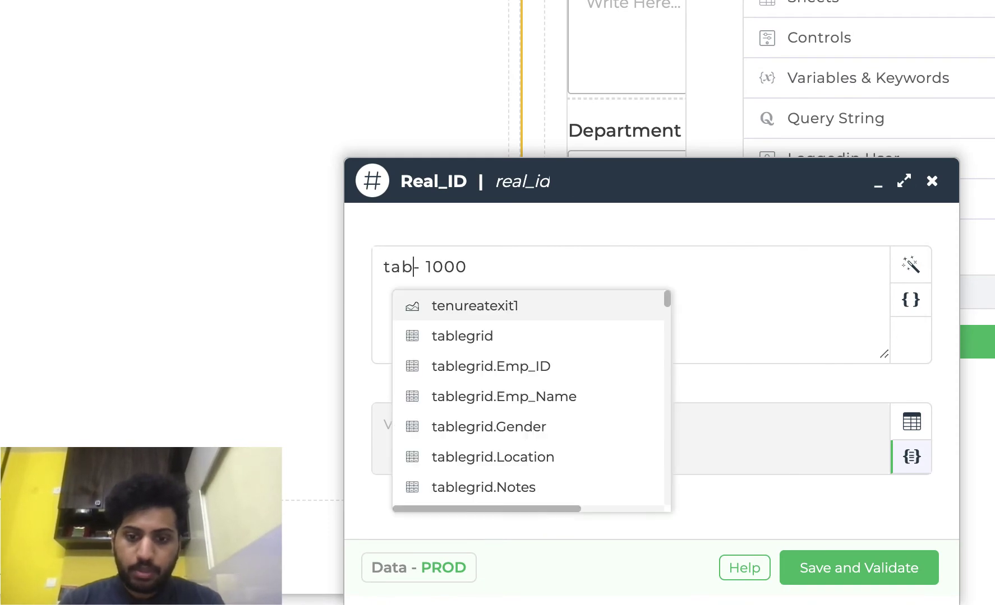
key(Down)
key(Return)
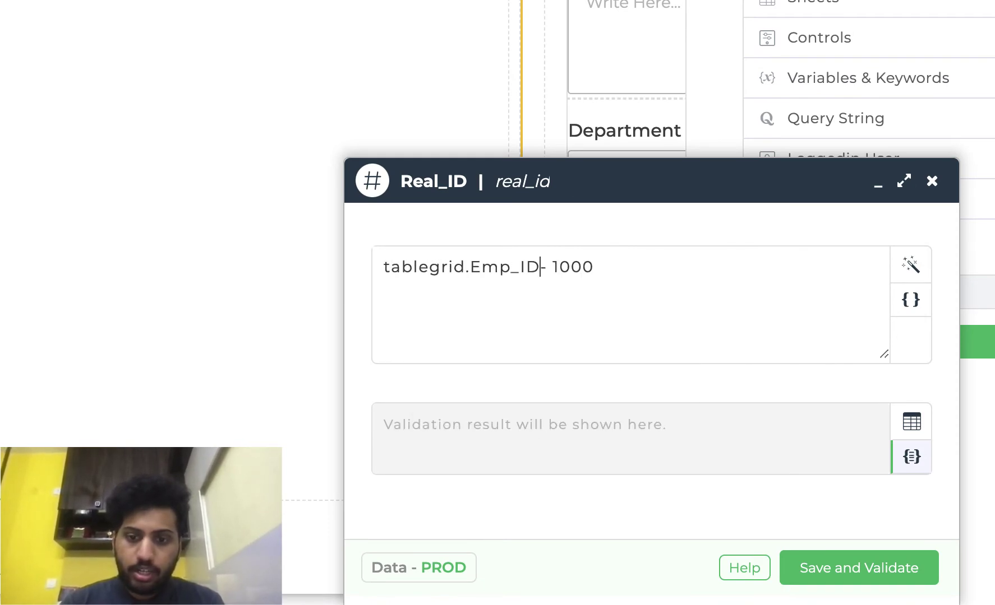
click(857, 578)
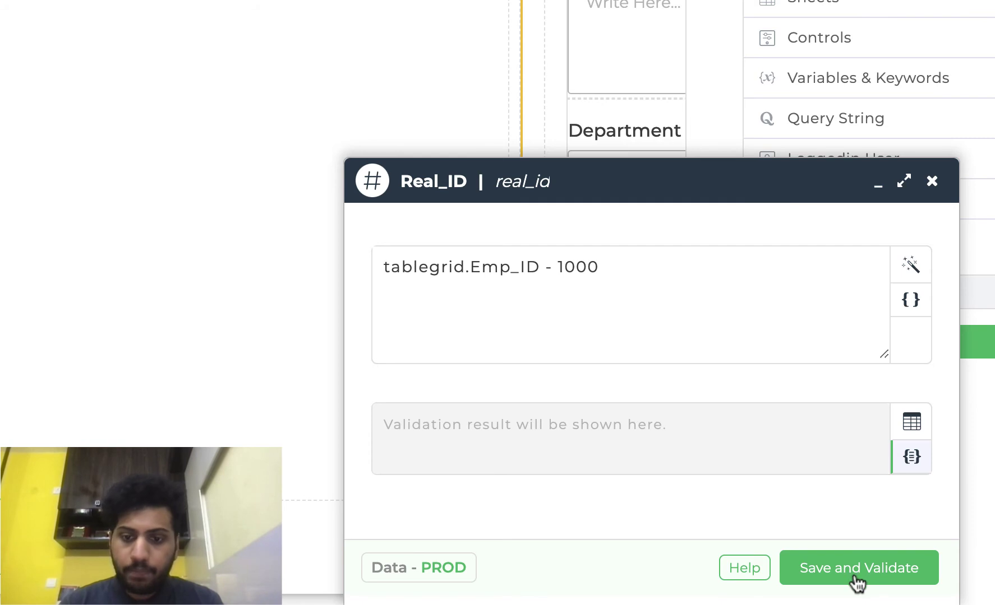
click(933, 182)
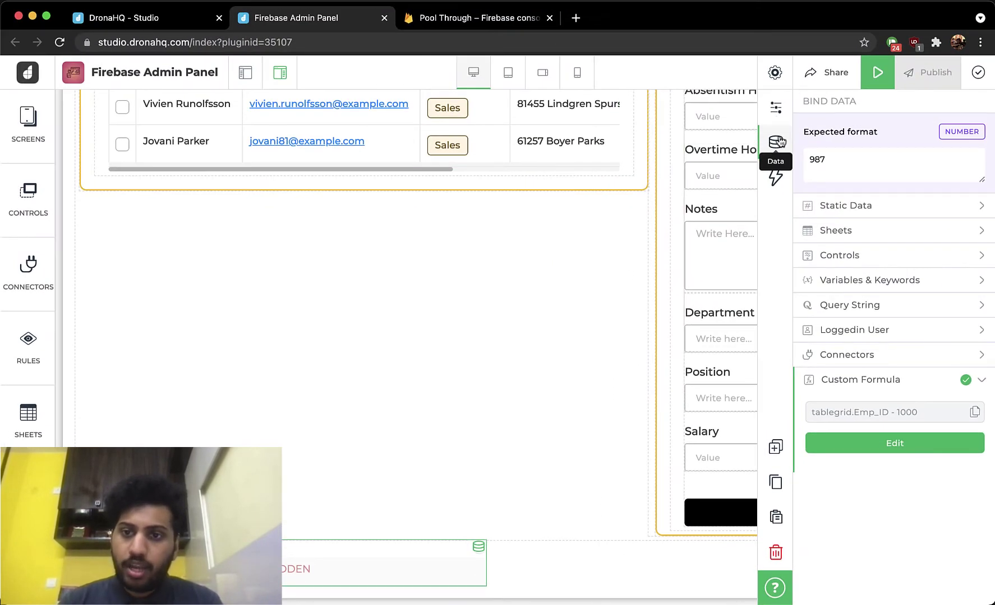
click(775, 141)
- Review the Employee Name field's data binding and the param_user_id setting of its GetNamePlease connector
scroll(766, 160, up, 7)
scroll(766, 161, up, 1)
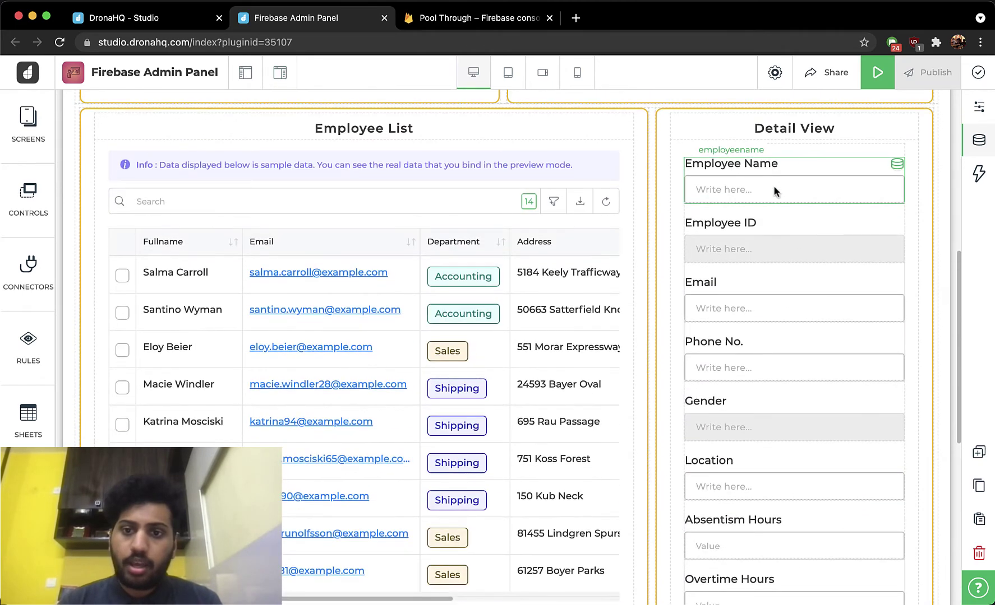
click(733, 189)
click(978, 140)
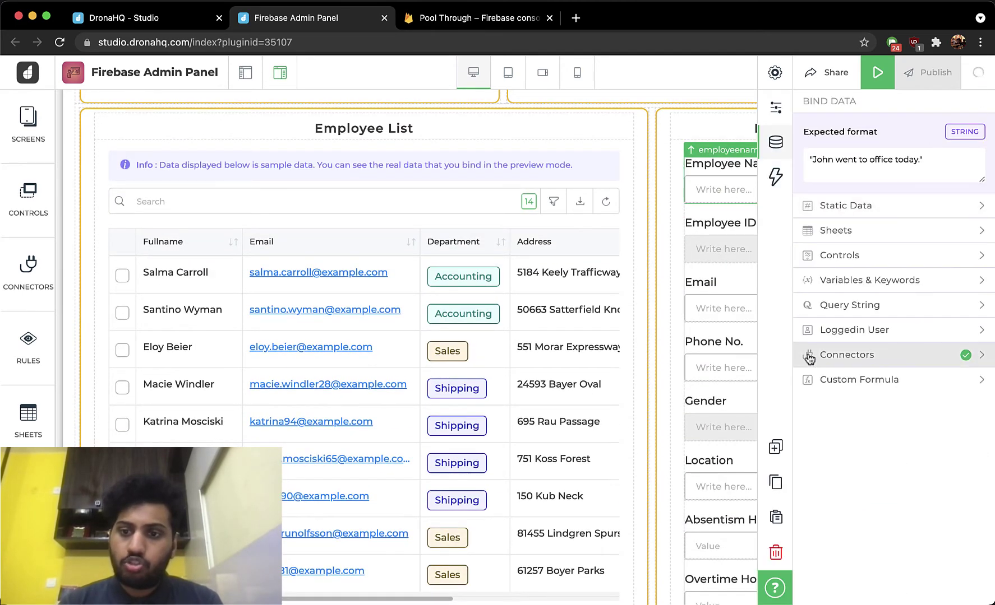
click(862, 362)
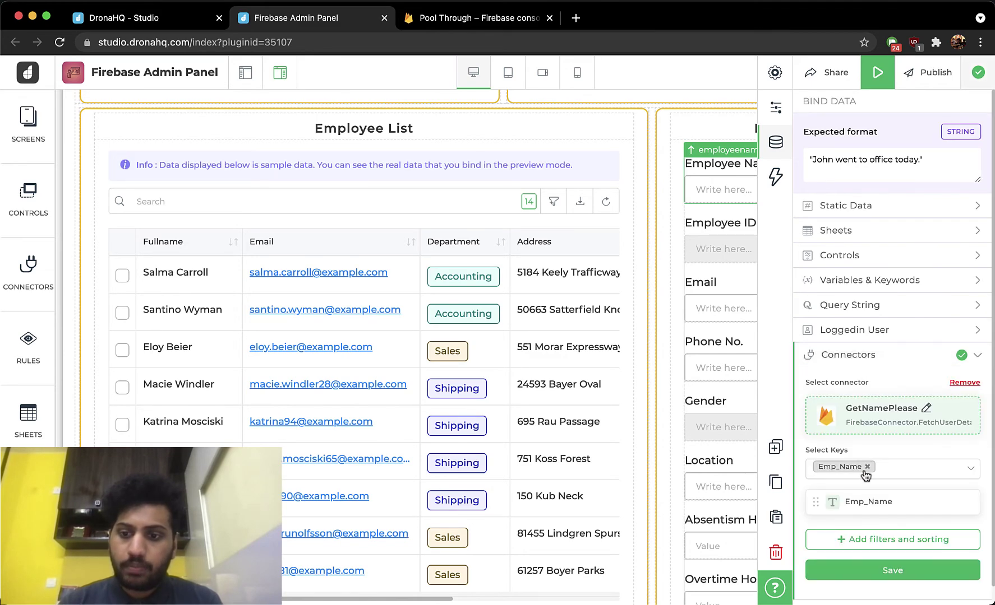
scroll(864, 482, down, 1)
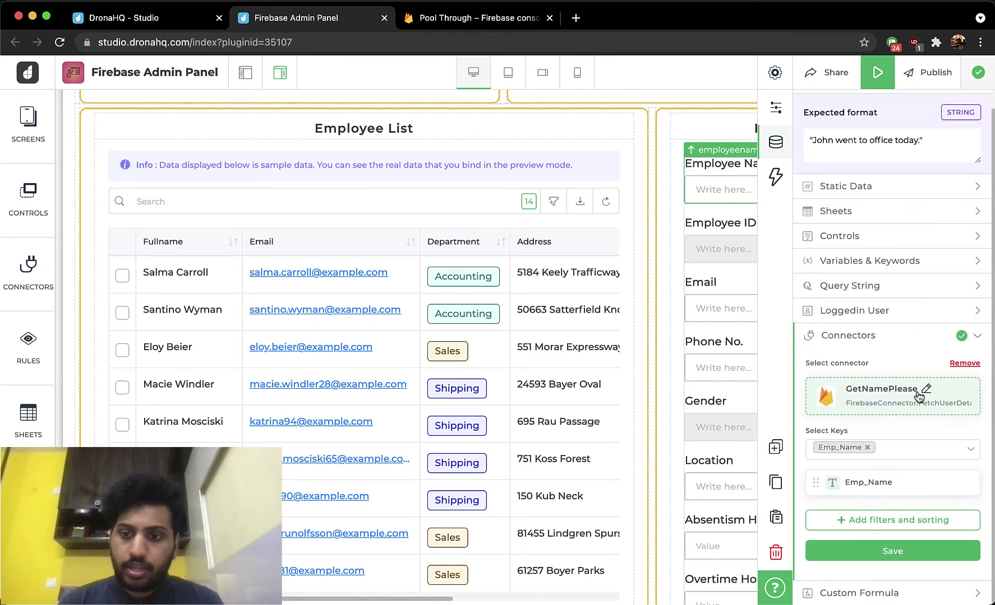
click(918, 394)
scroll(869, 265, up, 6)
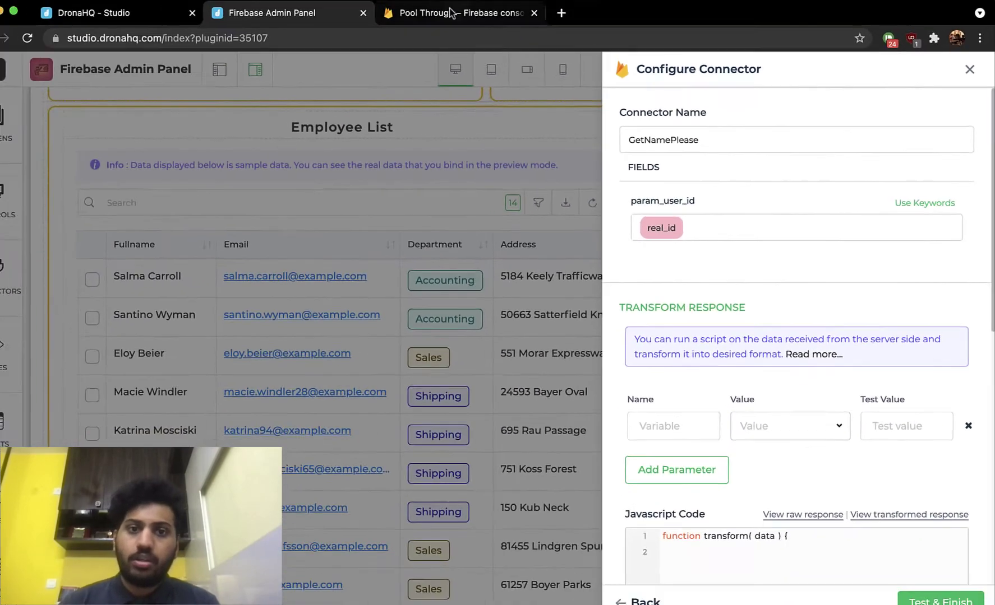
- Check the employee record's key in the Firebase console, then return to the admin panel and close the connector and binding settings
click(455, 19)
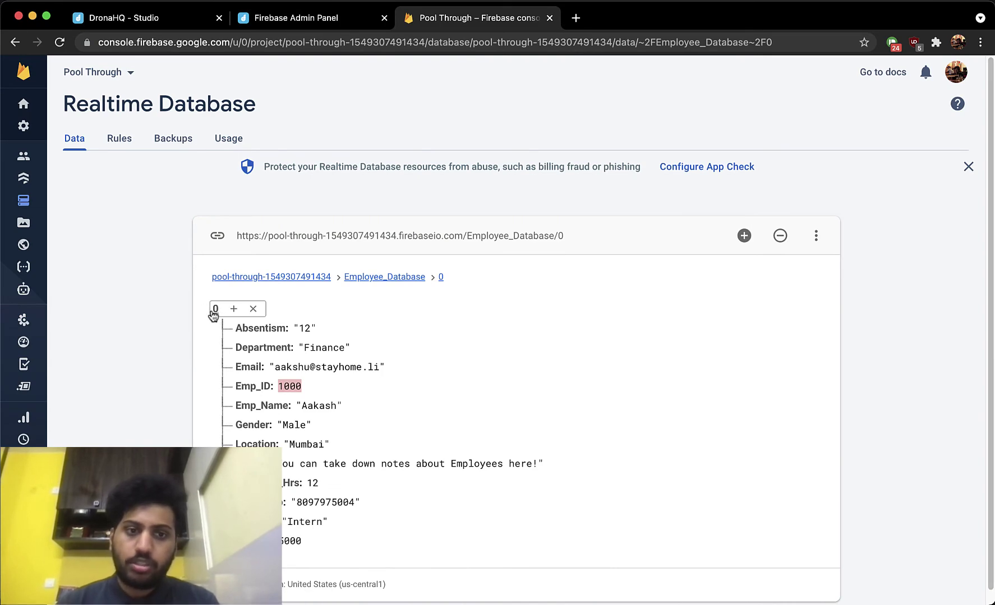
click(296, 17)
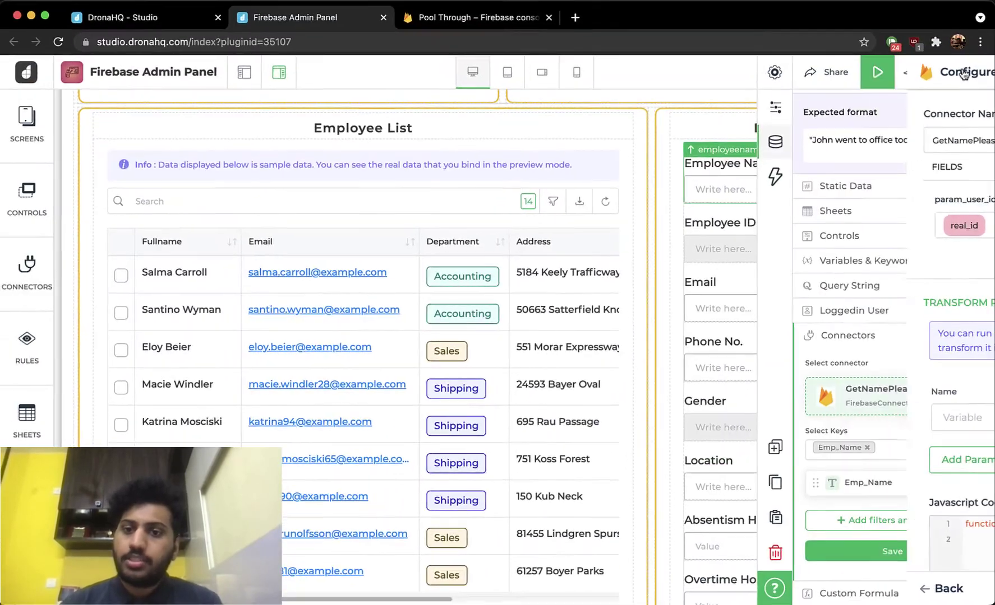
click(771, 133)
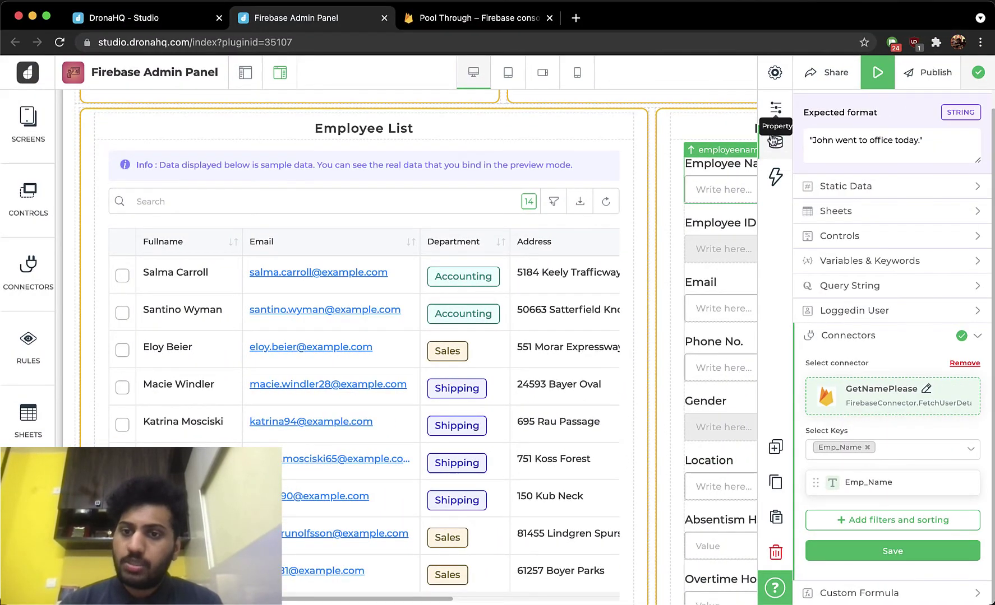
click(771, 134)
- Open the data binding options of the Exit Type chart at the top of the Employee Dashboard
scroll(694, 191, up, 5)
scroll(694, 190, up, 3)
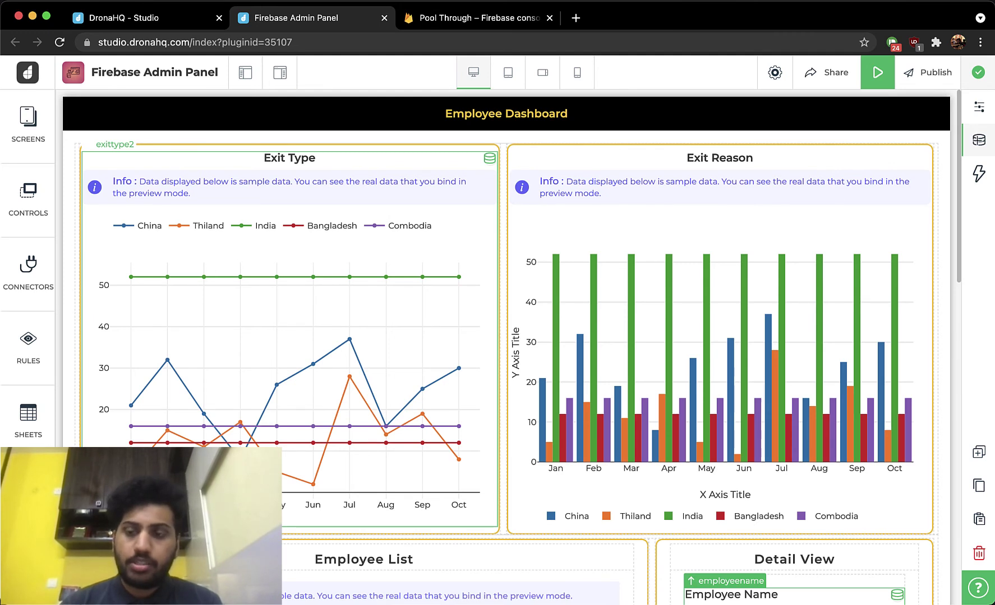
click(979, 145)
click(841, 130)
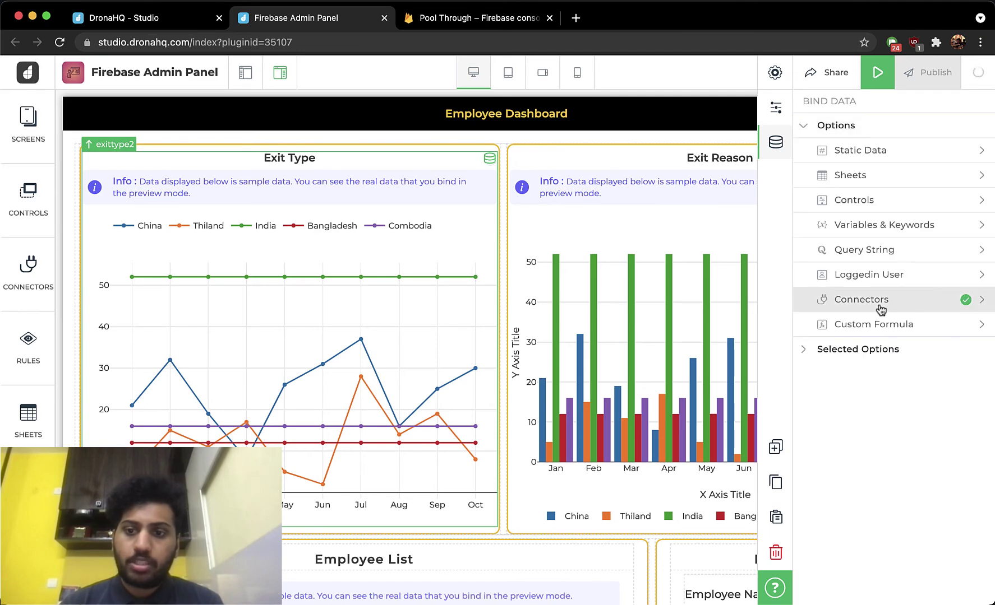
- Examine the Exit Type chart's data properties, including chart type, axis columns, and the names, types and colours of the exit series
click(778, 114)
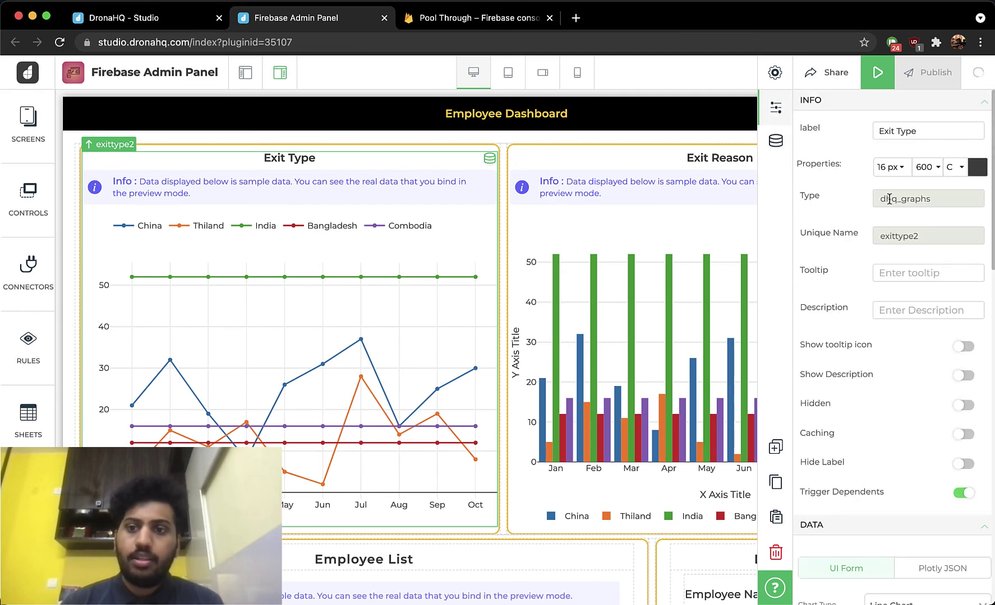
scroll(899, 406, down, 5)
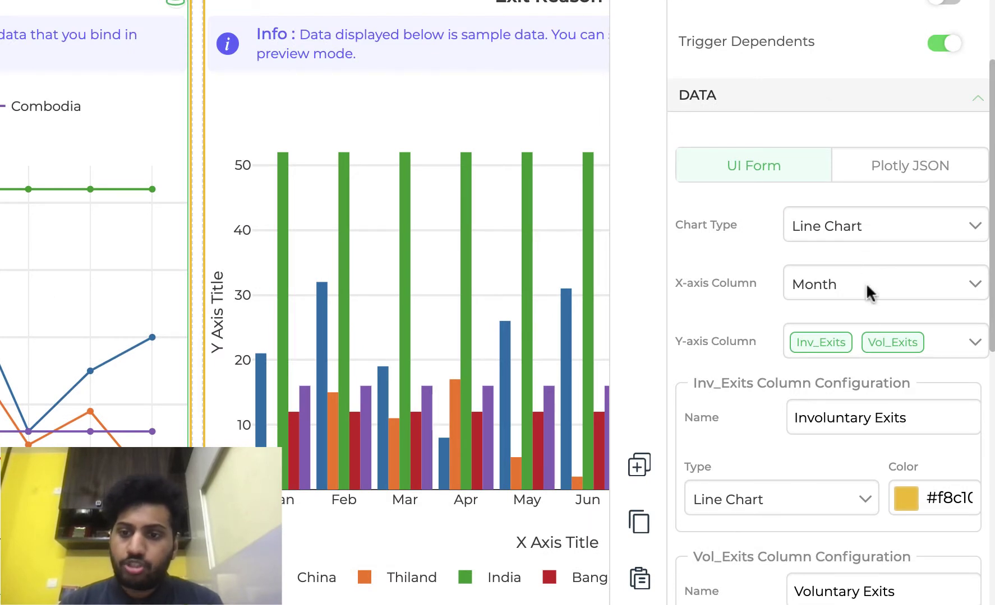
scroll(887, 340, down, 2)
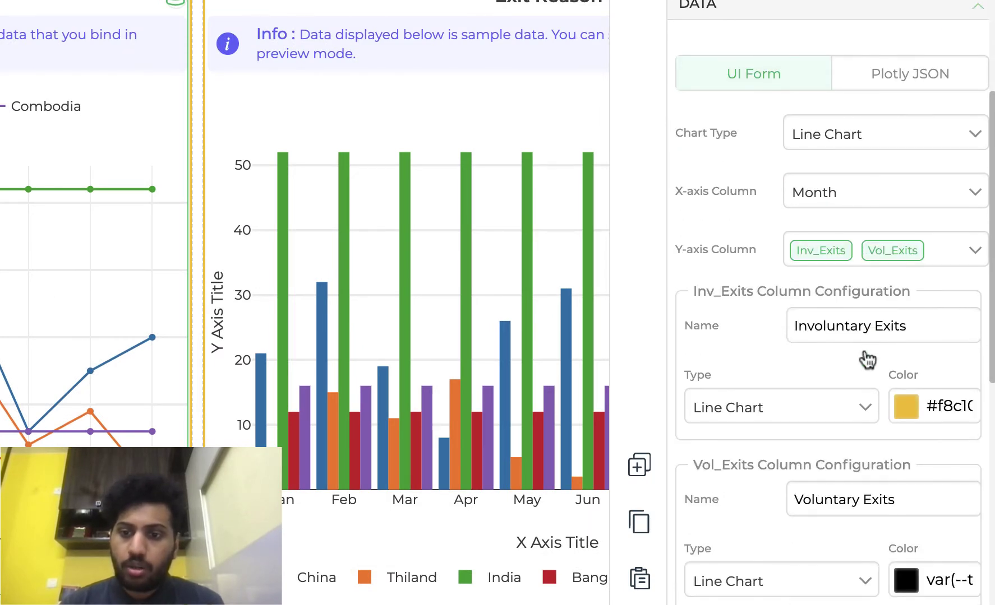
scroll(907, 408, down, 3)
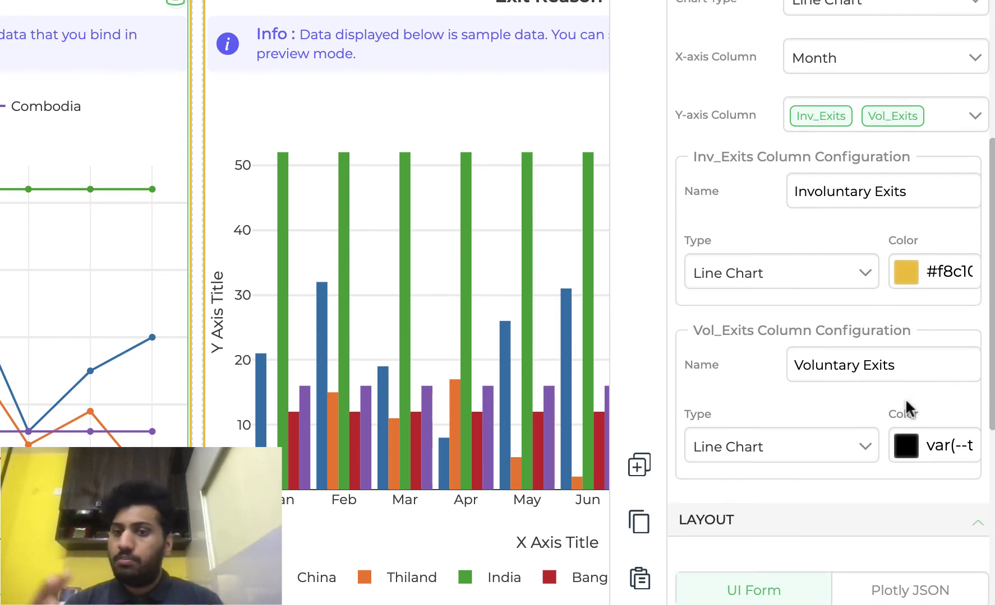
click(809, 275)
click(795, 275)
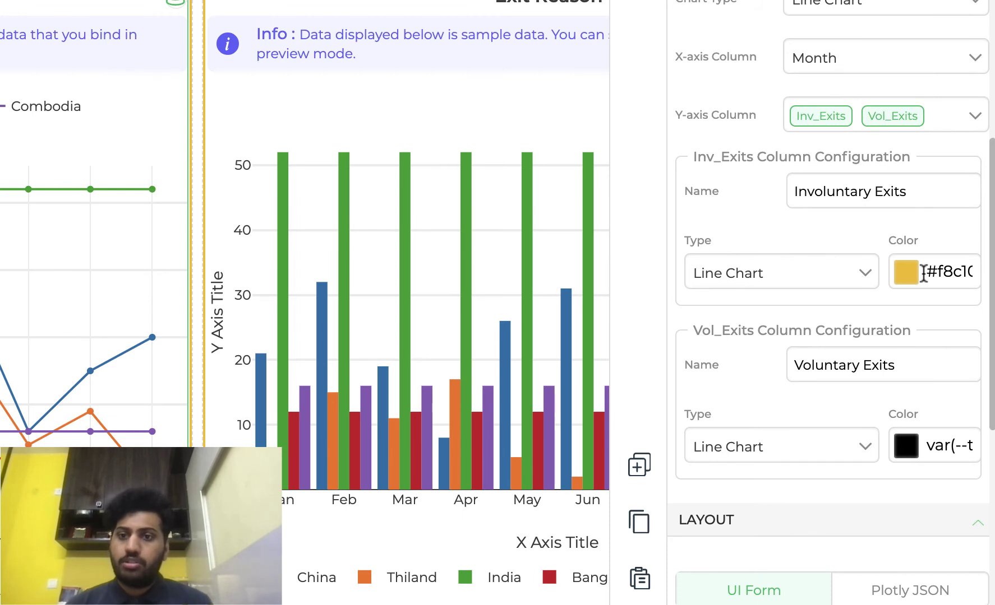
- Examine the Exit Type chart's layout and configuration properties, including axis visibility, legend placement, size and spacing
scroll(888, 393, down, 10)
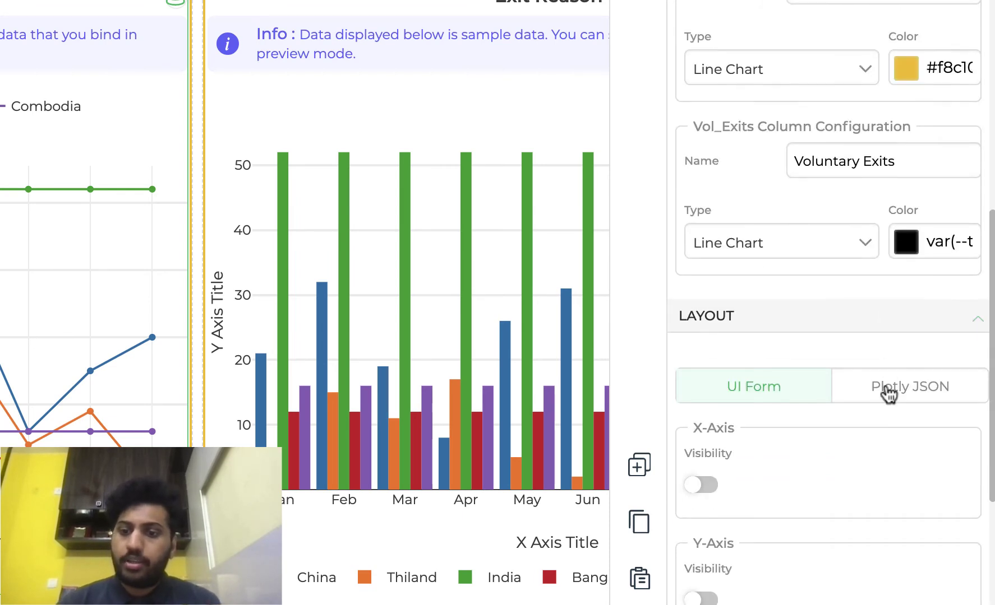
scroll(888, 393, down, 1)
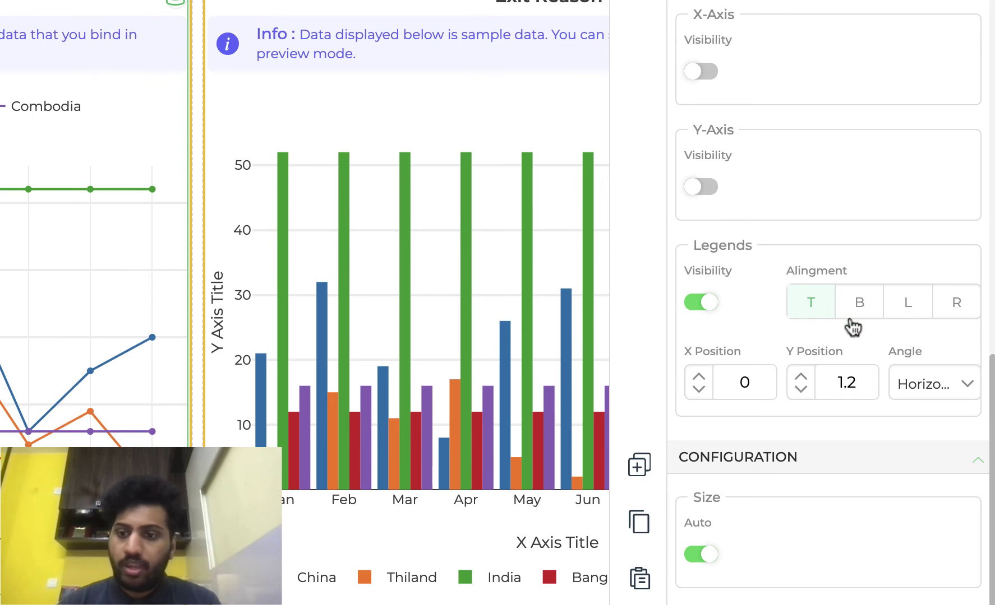
scroll(855, 324, down, 1)
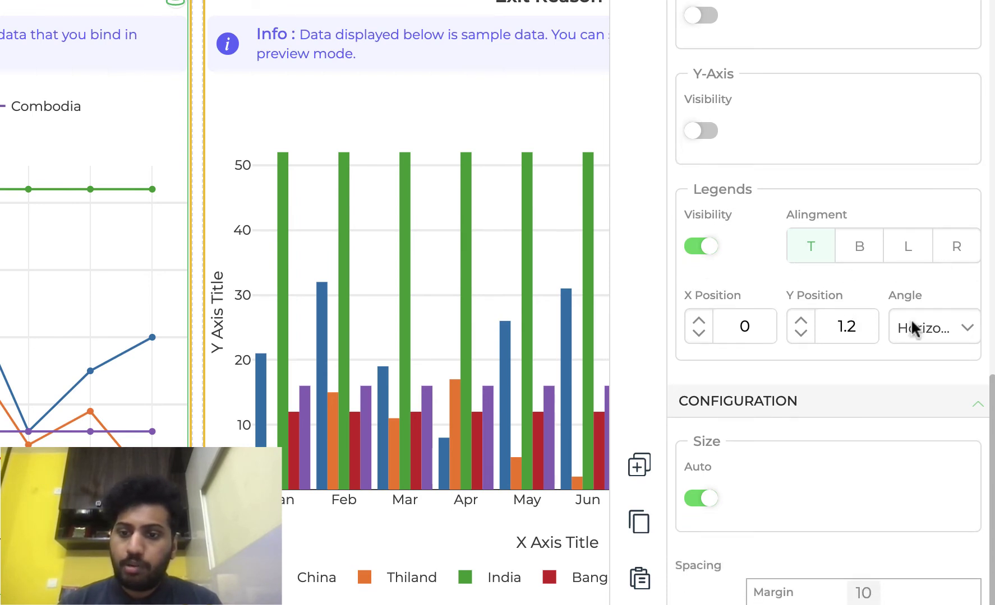
scroll(894, 354, down, 2)
scroll(893, 354, down, 1)
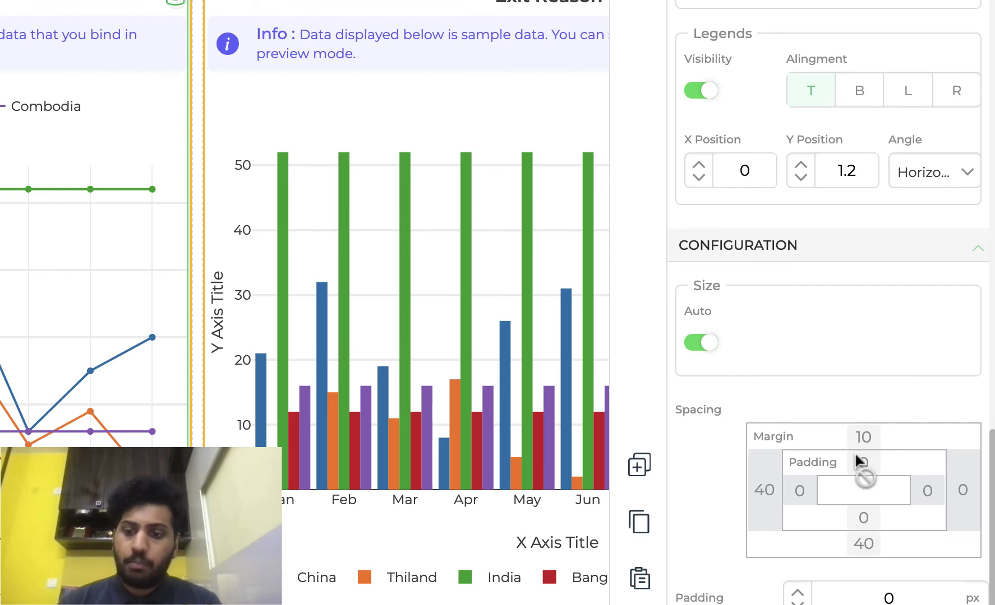
scroll(855, 454, up, 2)
scroll(855, 454, up, 5)
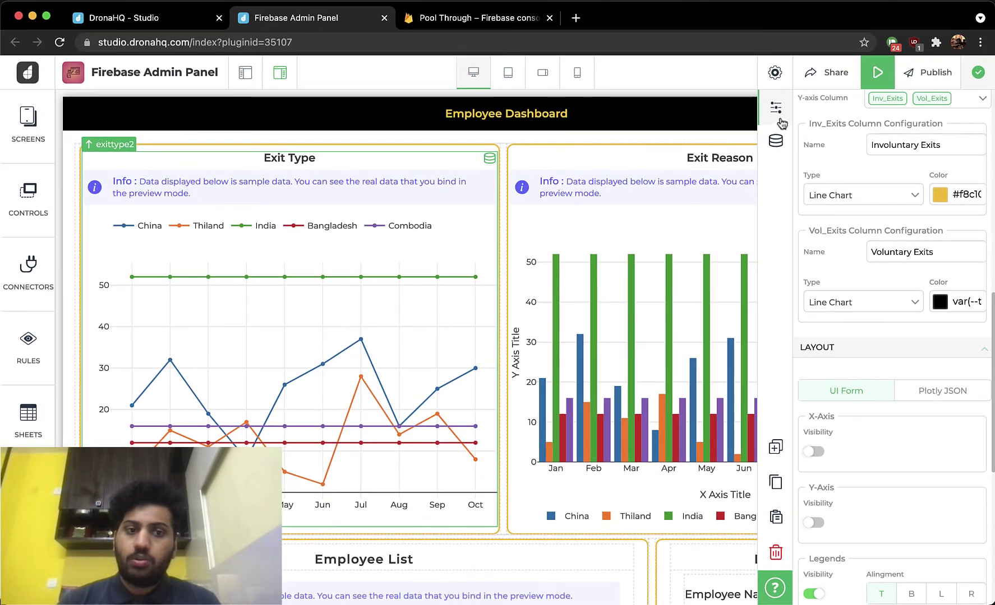
- Close the chart's properties and open the click action flow of the Update Info button in the Detail View
click(778, 110)
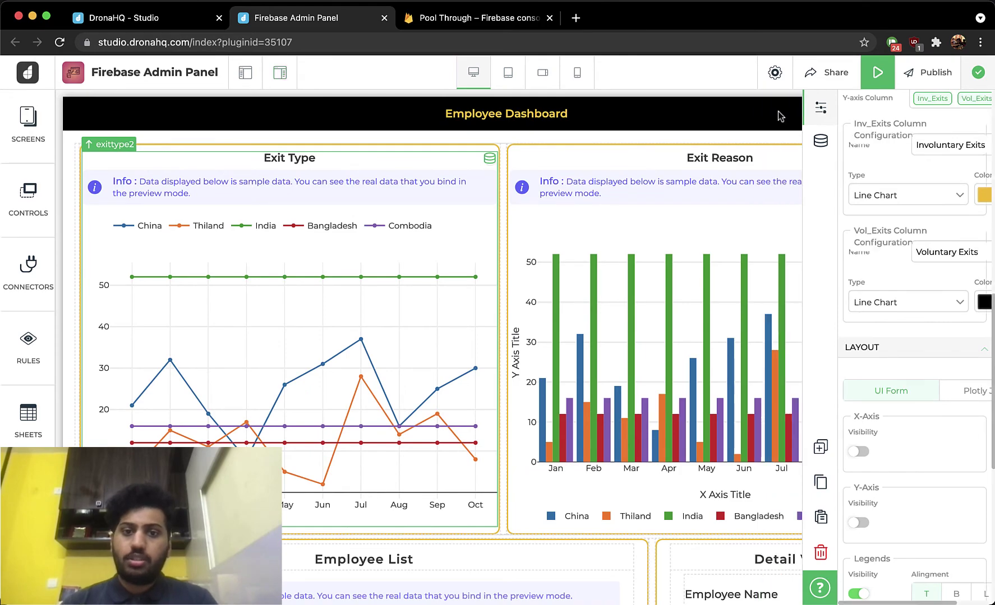
scroll(755, 279, down, 5)
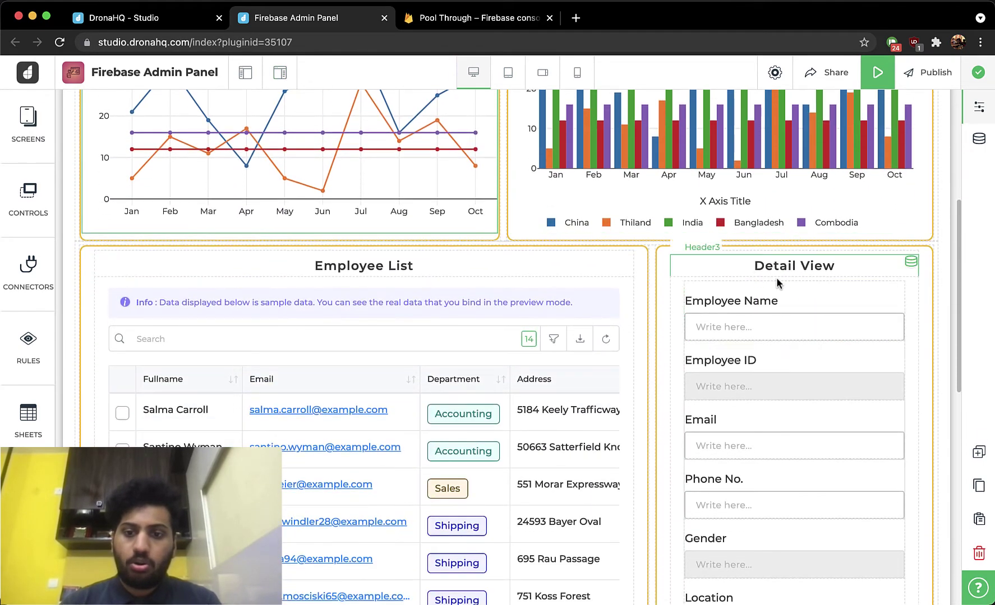
scroll(785, 316, down, 10)
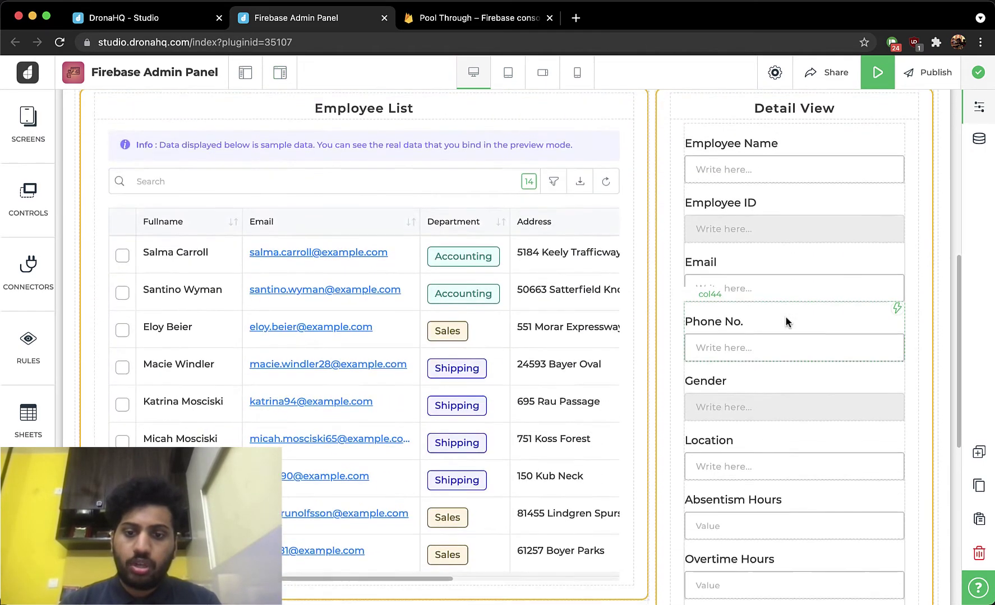
scroll(784, 322, down, 3)
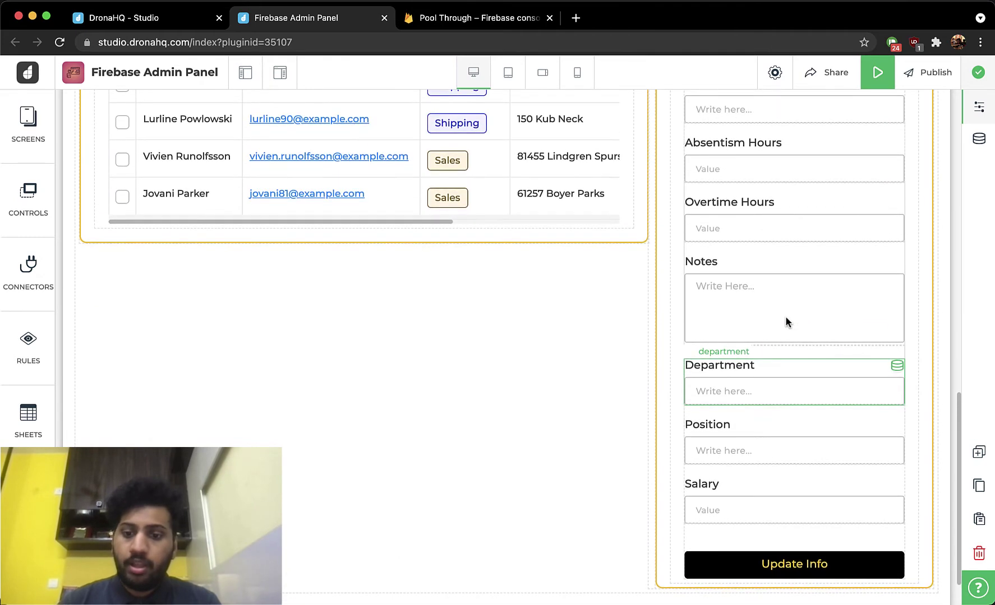
click(790, 565)
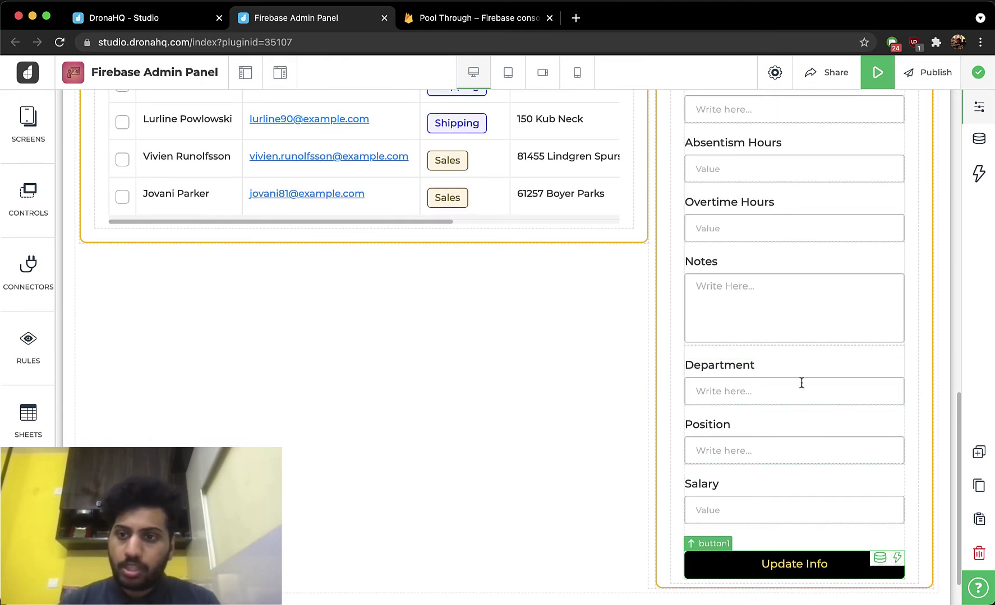
click(972, 174)
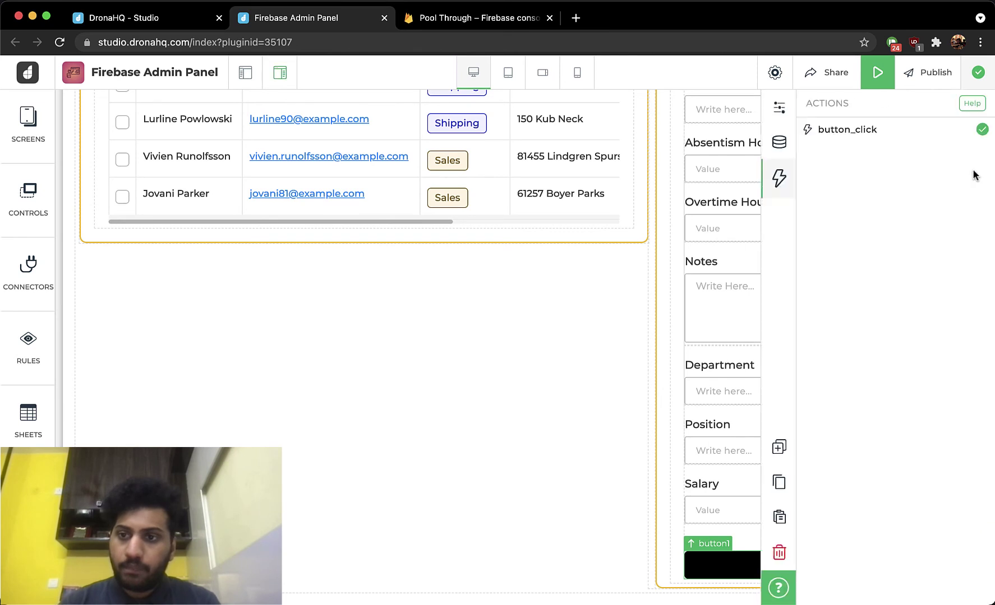
click(850, 133)
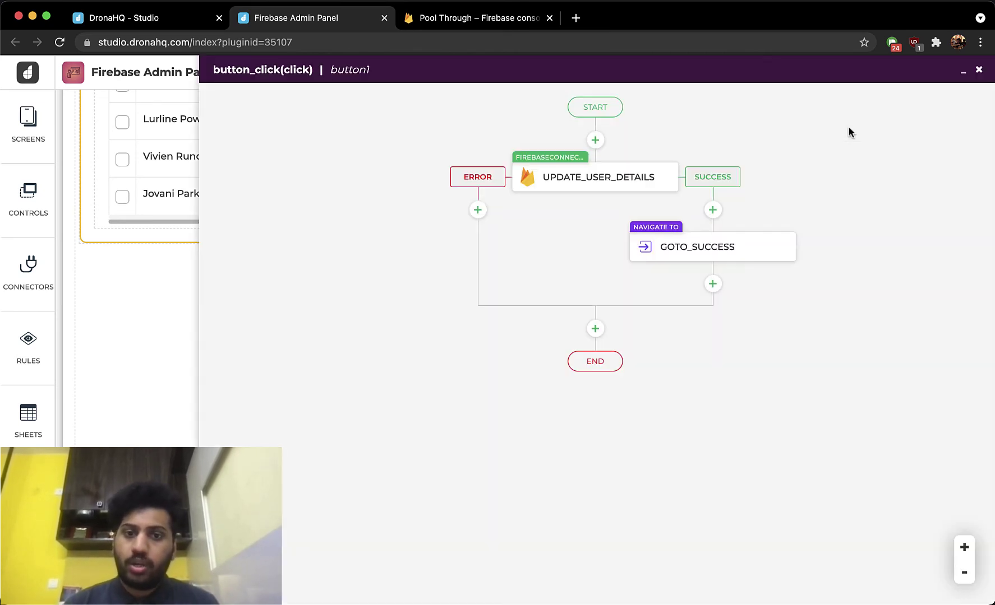
- Start adding a FirebaseConnector Write_UserData action with the default account at the beginning of the button's action flow
click(595, 141)
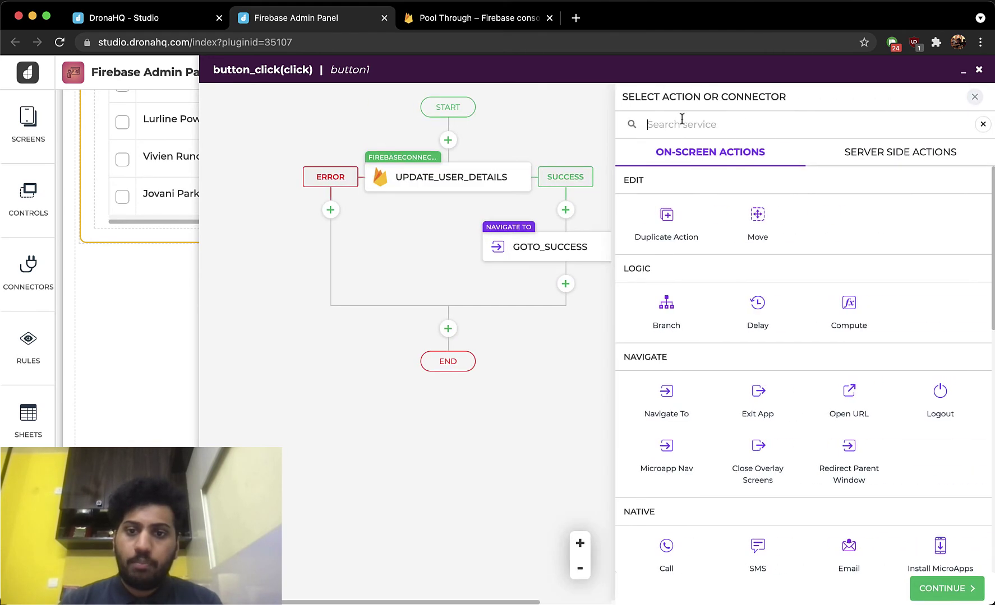
click(889, 158)
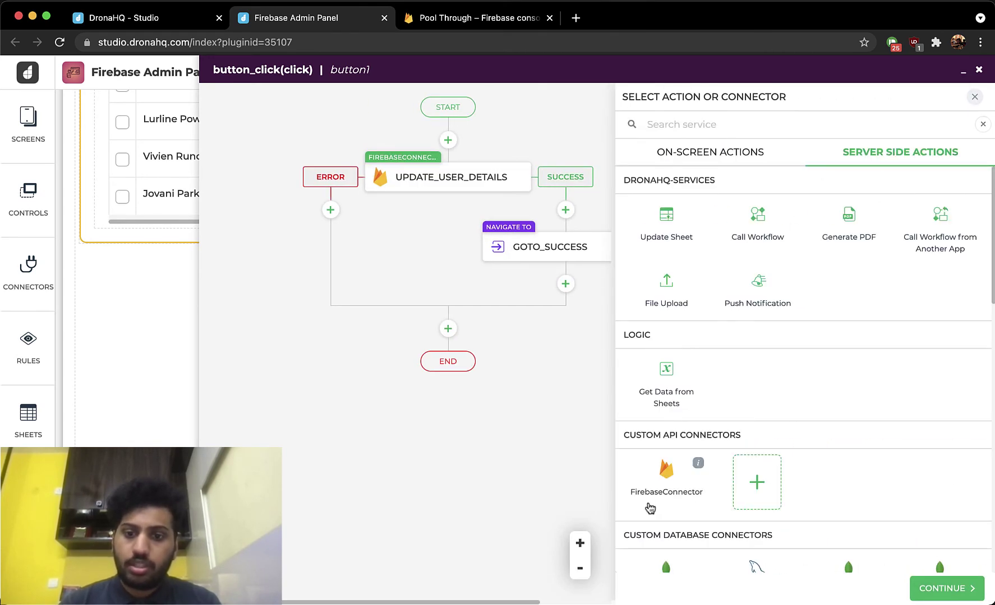
click(664, 494)
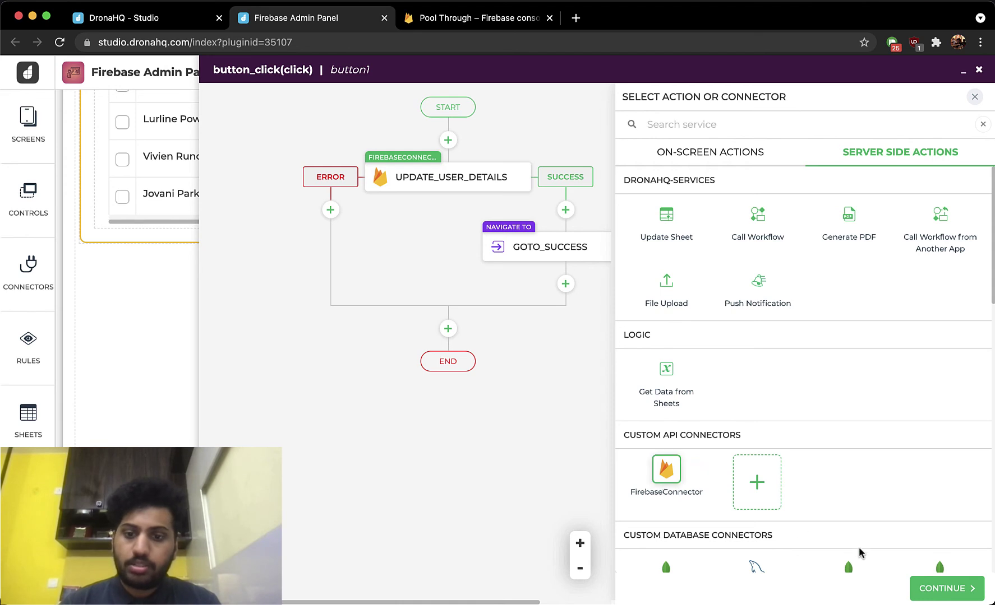
click(925, 589)
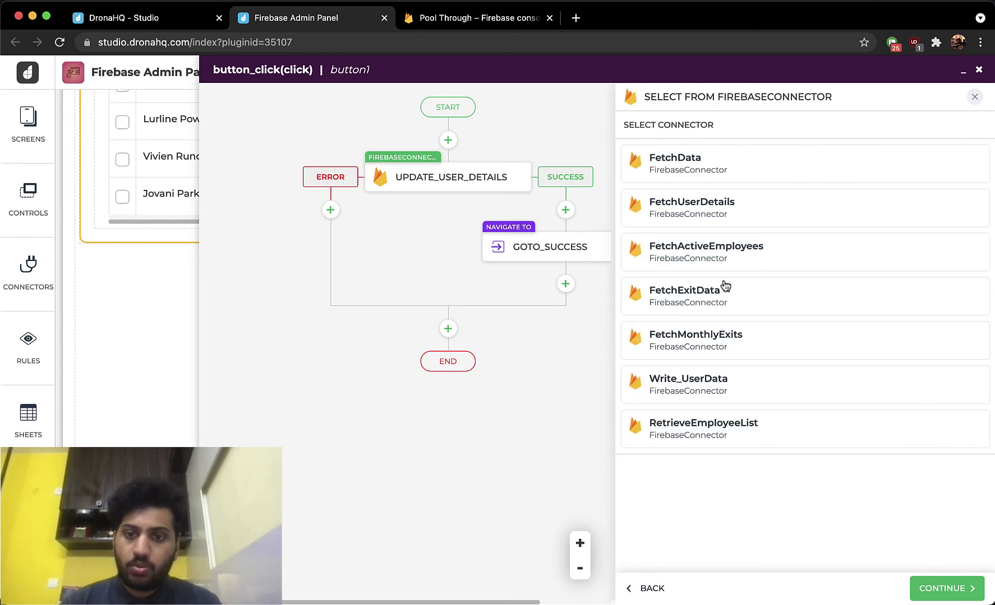
click(697, 386)
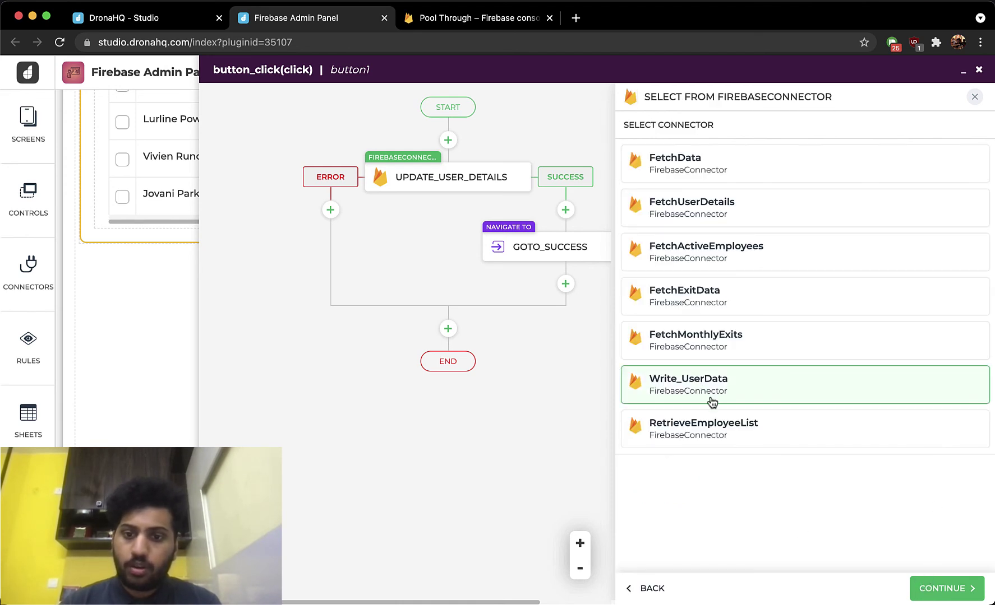
click(946, 588)
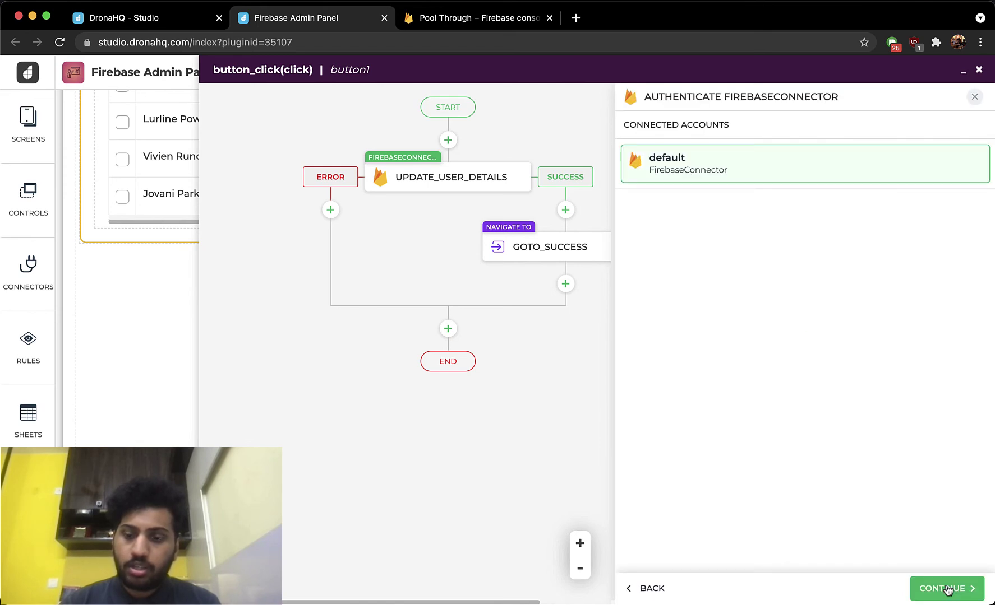
click(946, 589)
- Review the user ID parameter and body fields that Write_UserData needs, then close the setup and the action flow without adding it
scroll(734, 167, down, 5)
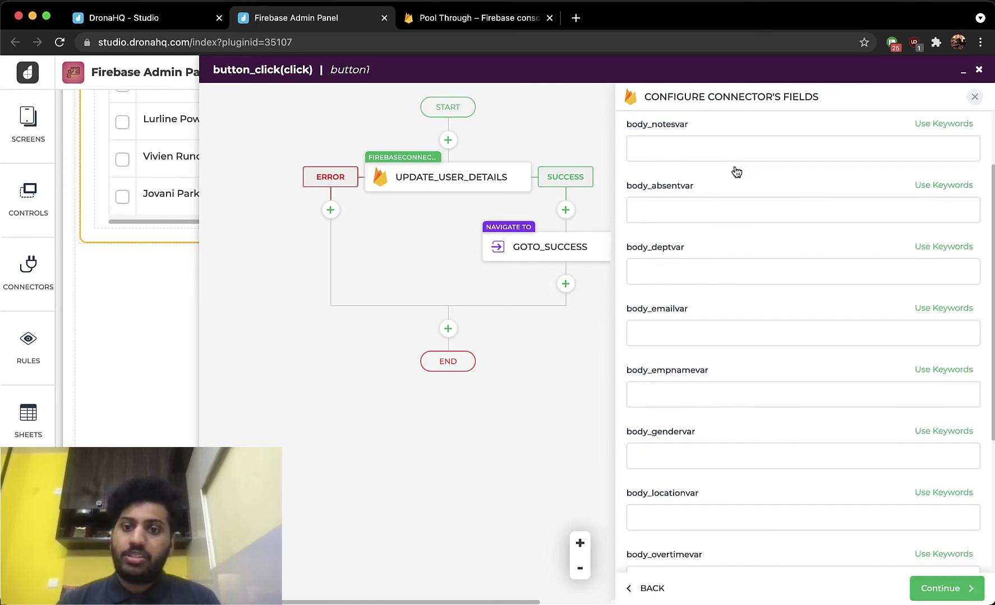
scroll(734, 166, down, 3)
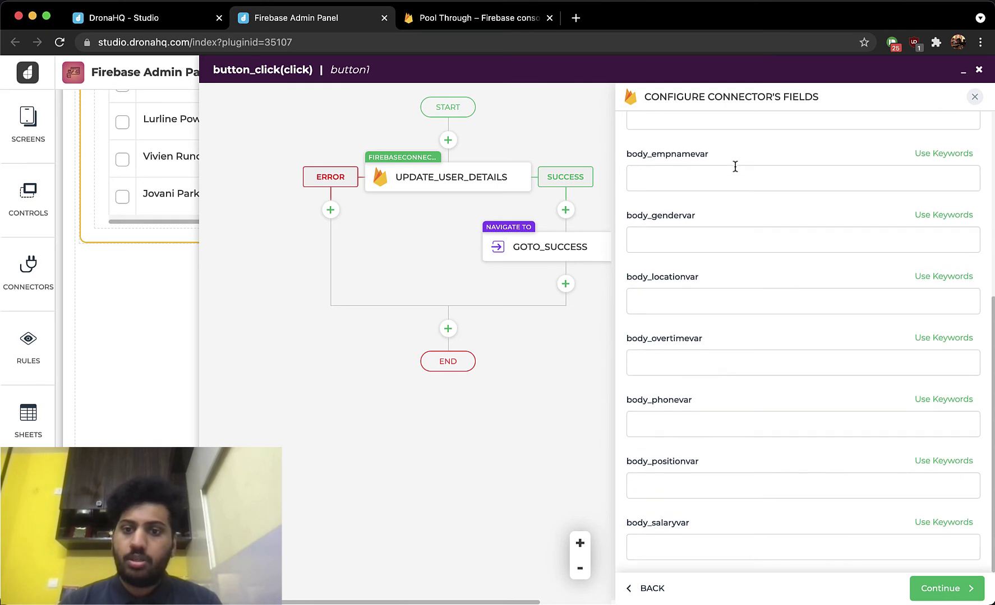
scroll(736, 168, up, 5)
scroll(734, 170, up, 2)
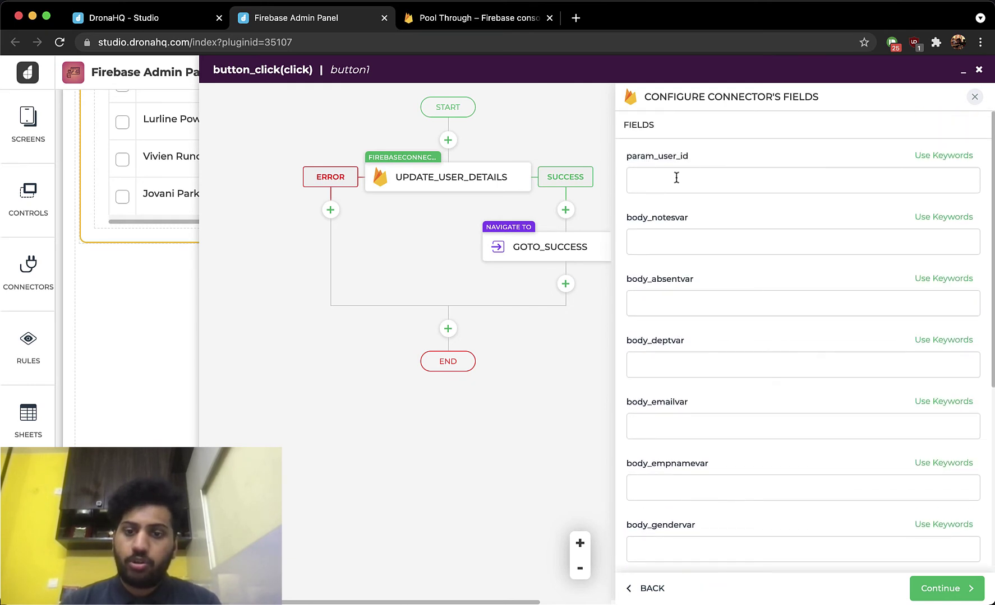
scroll(819, 312, down, 3)
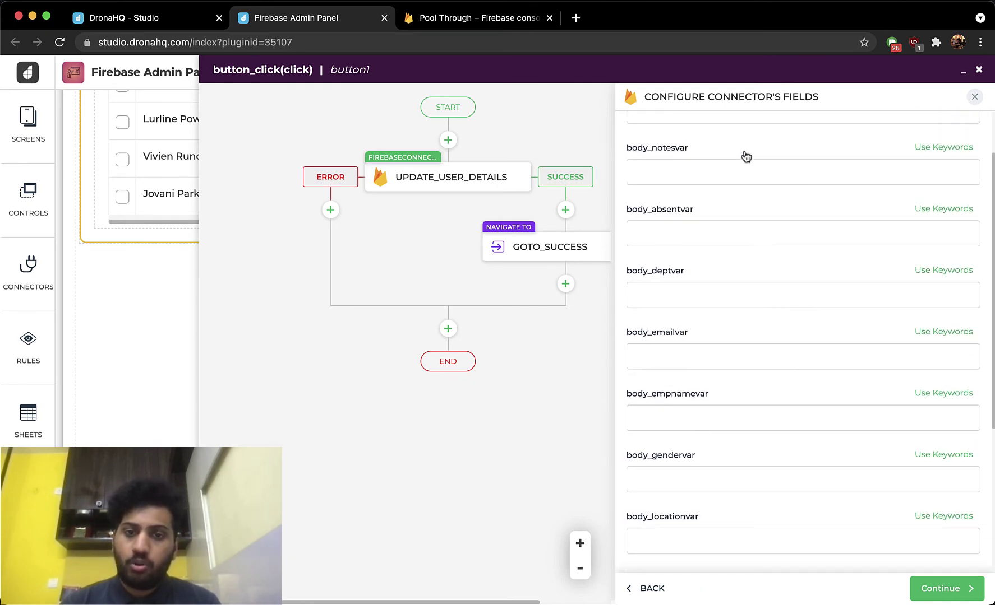
click(975, 97)
click(978, 70)
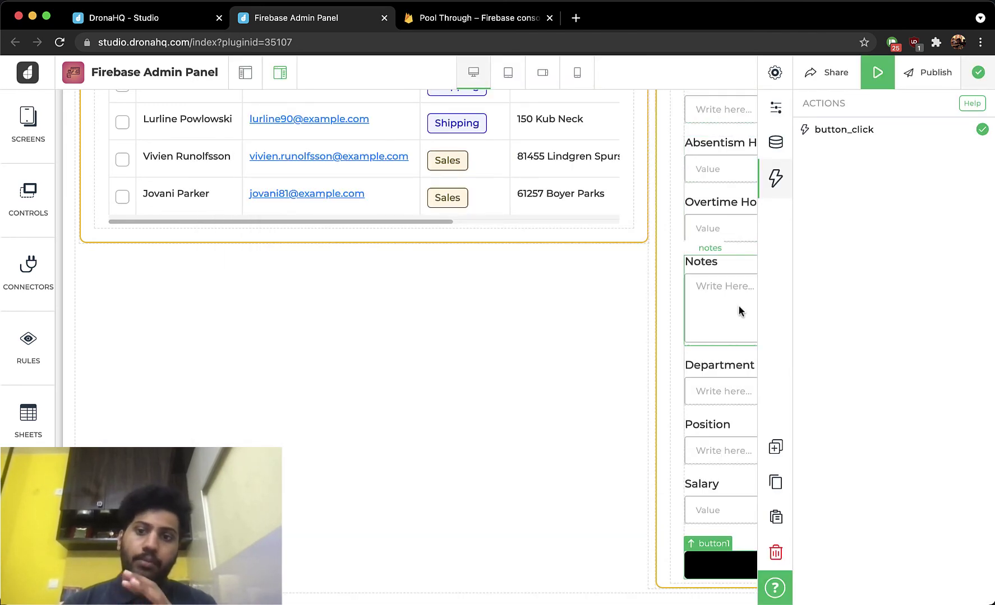
- Examine how the existing UPDATE_USER_DETAILS action maps its body fields to the detail controls, then close the action flow and button settings
click(835, 130)
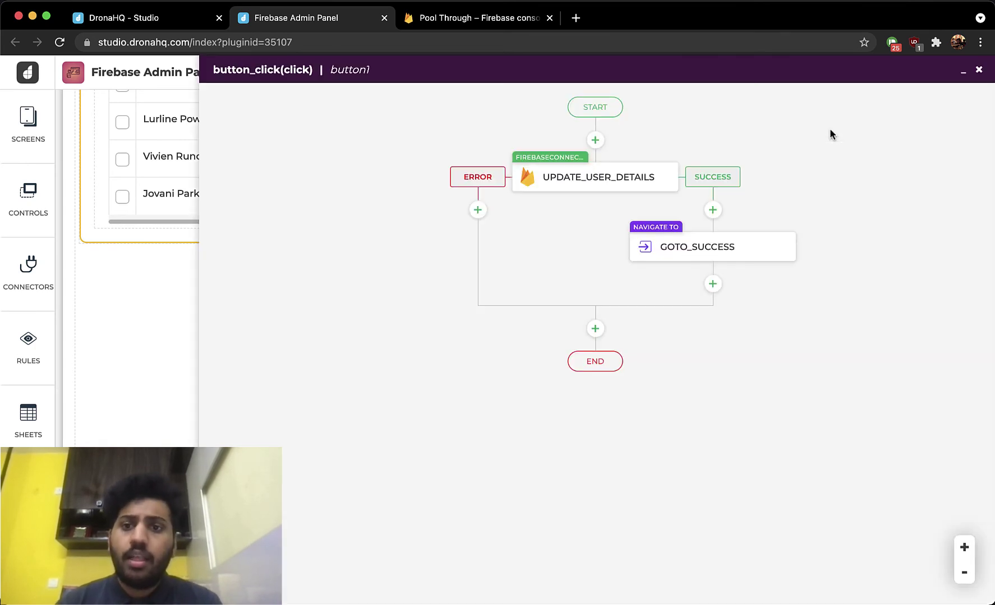
click(617, 185)
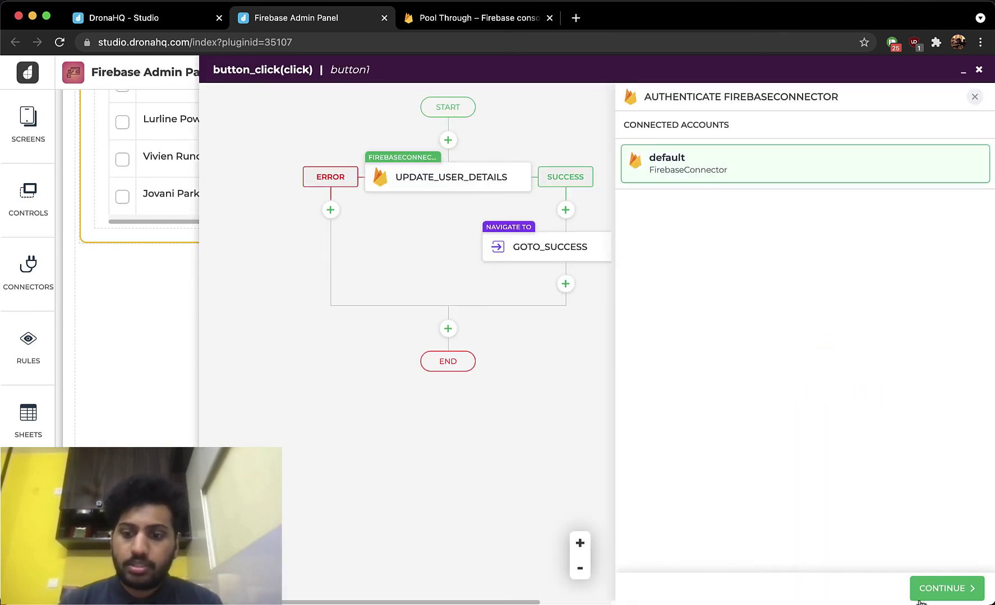
click(922, 595)
scroll(800, 217, down, 5)
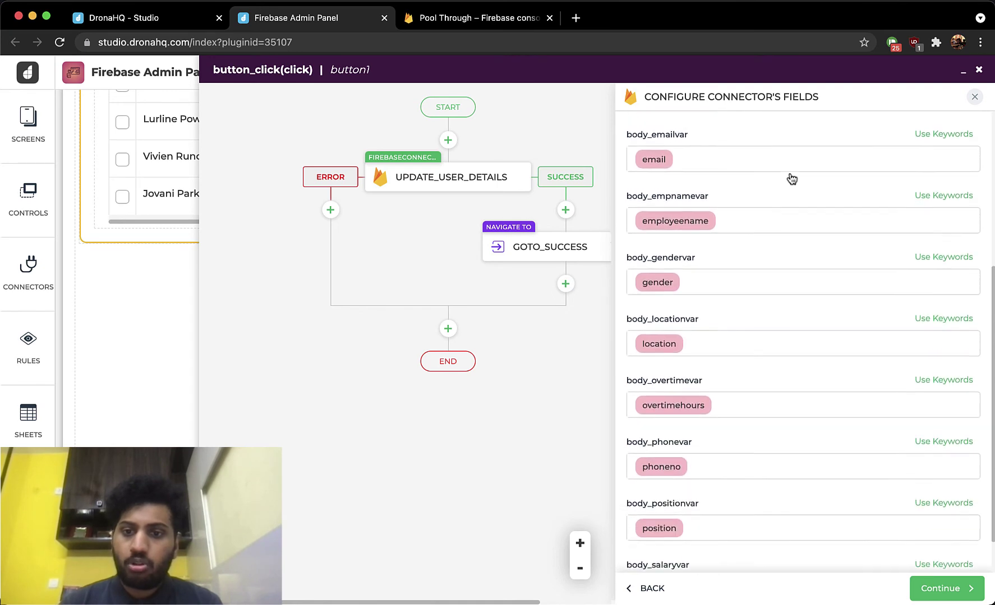
click(974, 97)
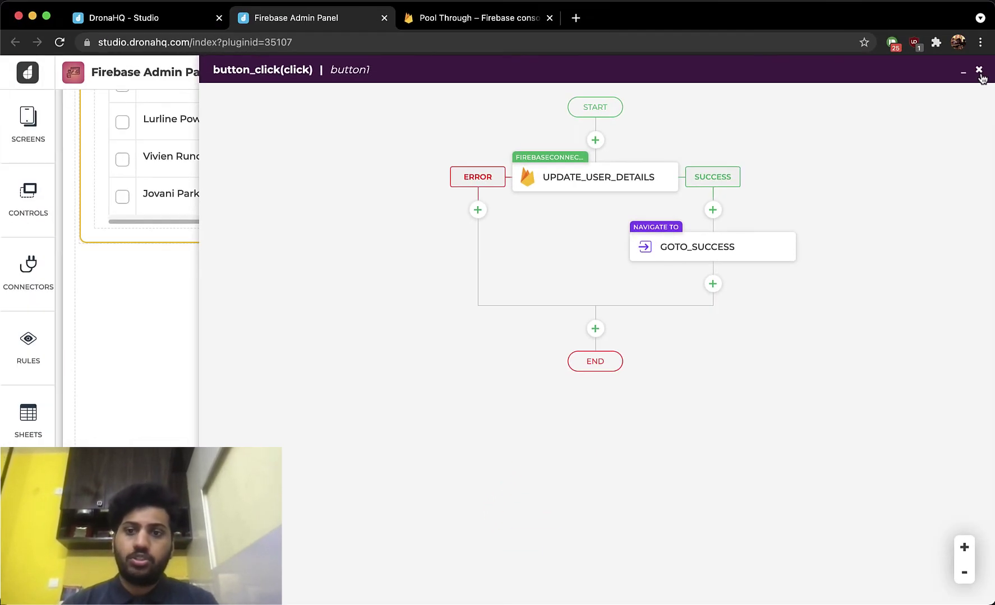
click(980, 72)
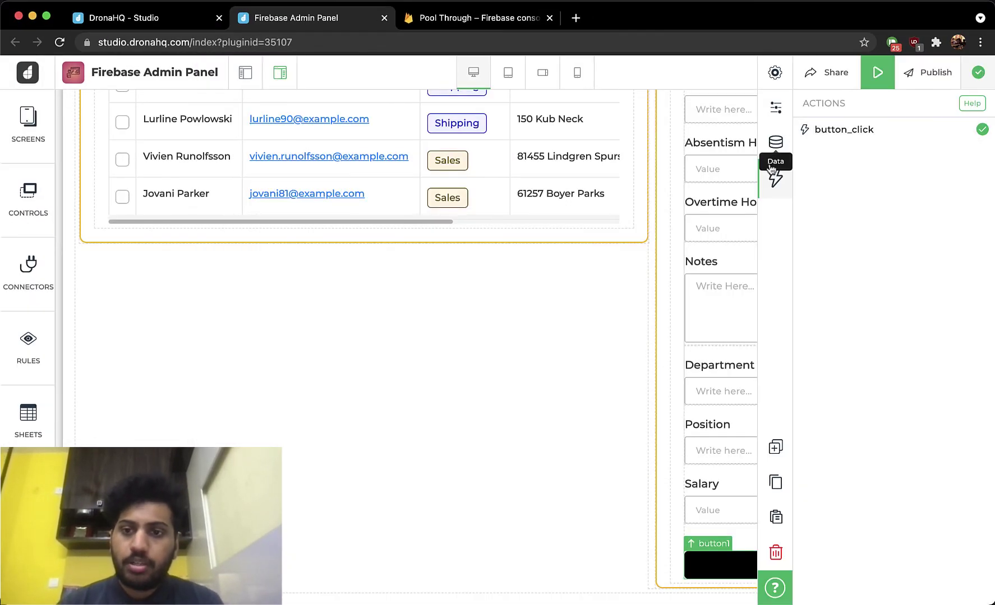
click(775, 144)
click(774, 143)
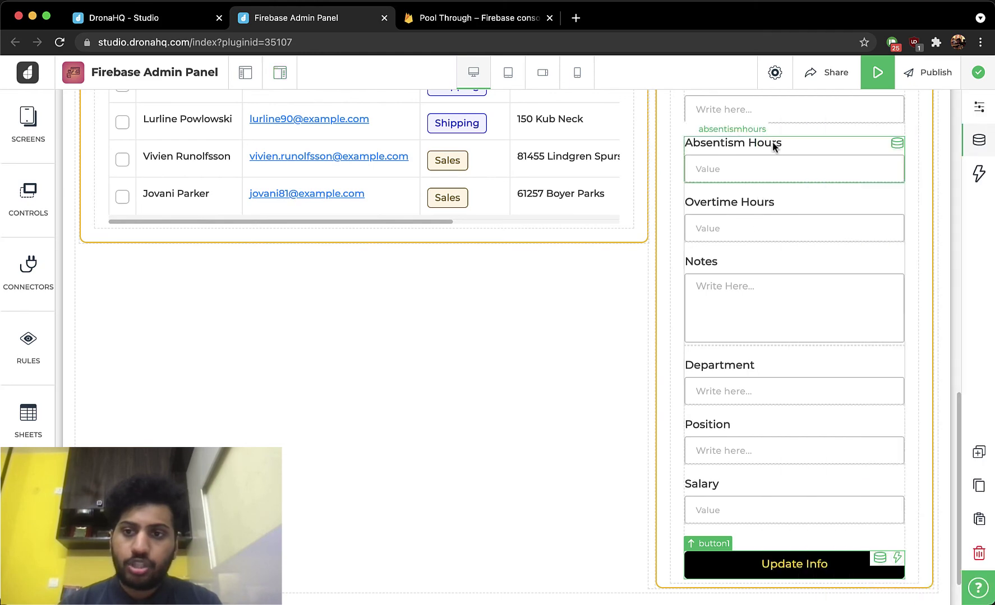
- Preview the app and look over the exit charts, Employee List and Detail View with live data
scroll(773, 147, up, 10)
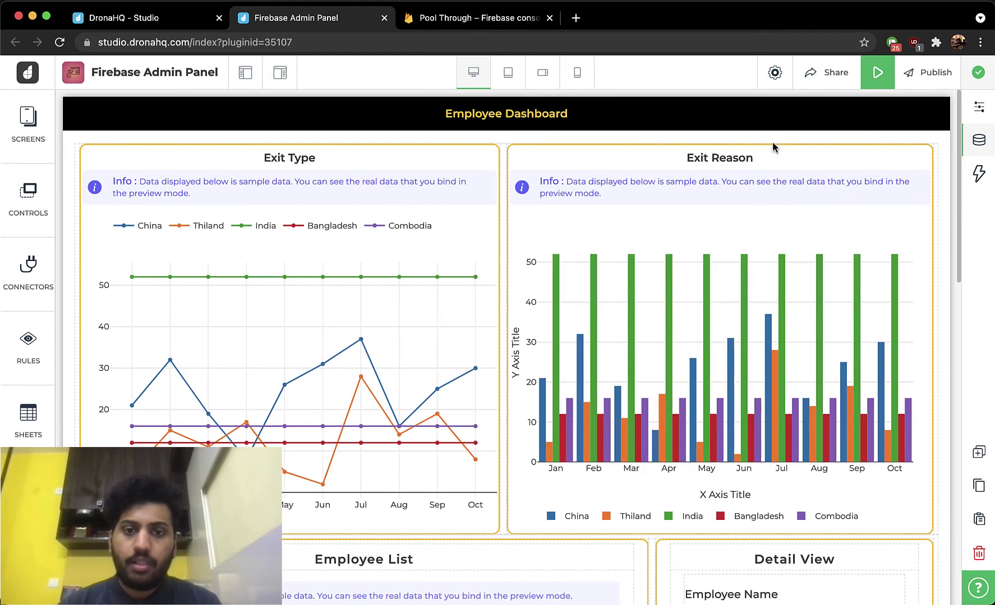
click(878, 78)
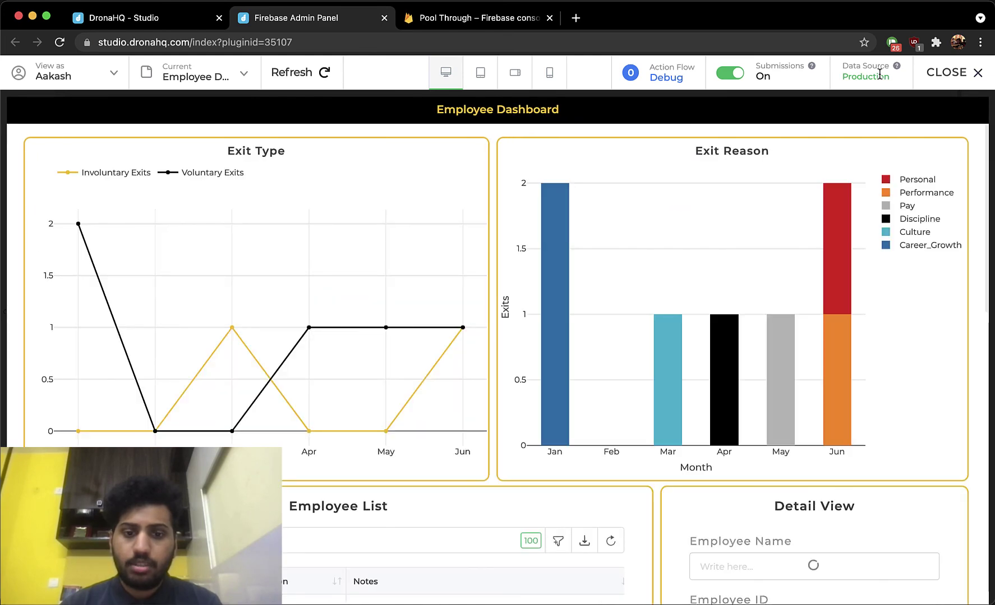
scroll(855, 148, down, 7)
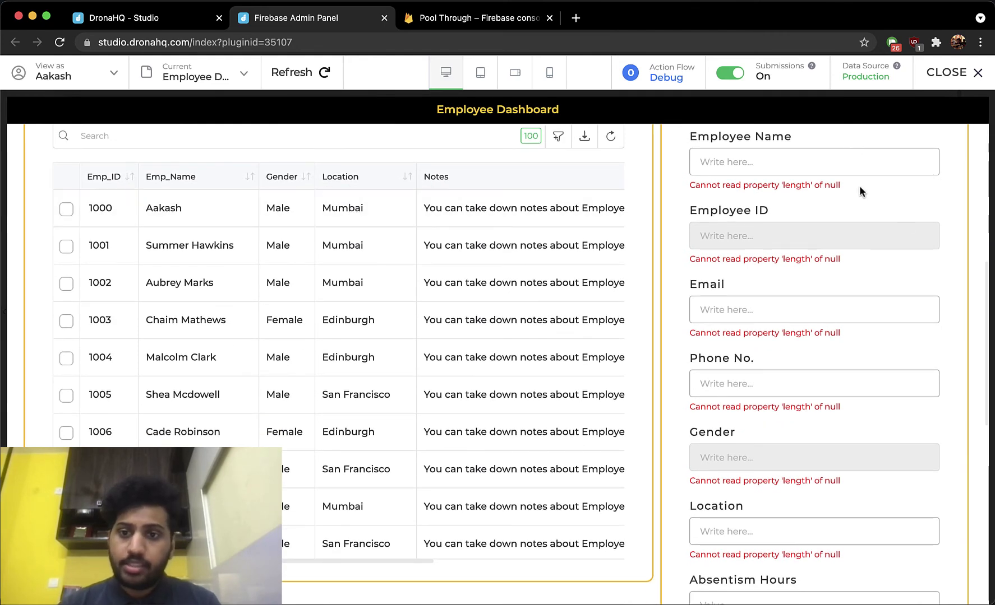
scroll(860, 192, up, 2)
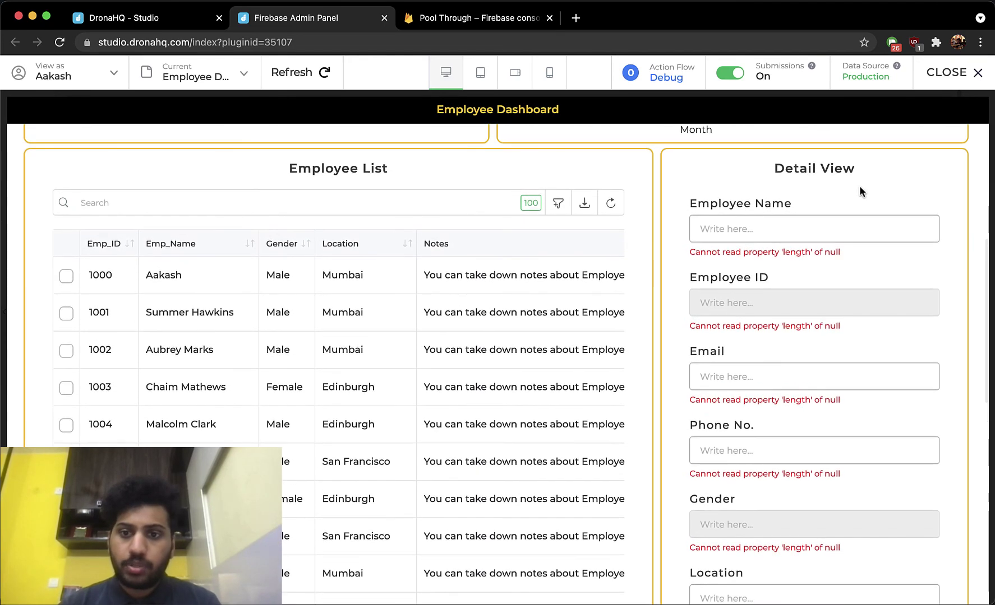
- Select the first employee in the previewed list, review the record's details down to Salary, and close the preview
click(489, 281)
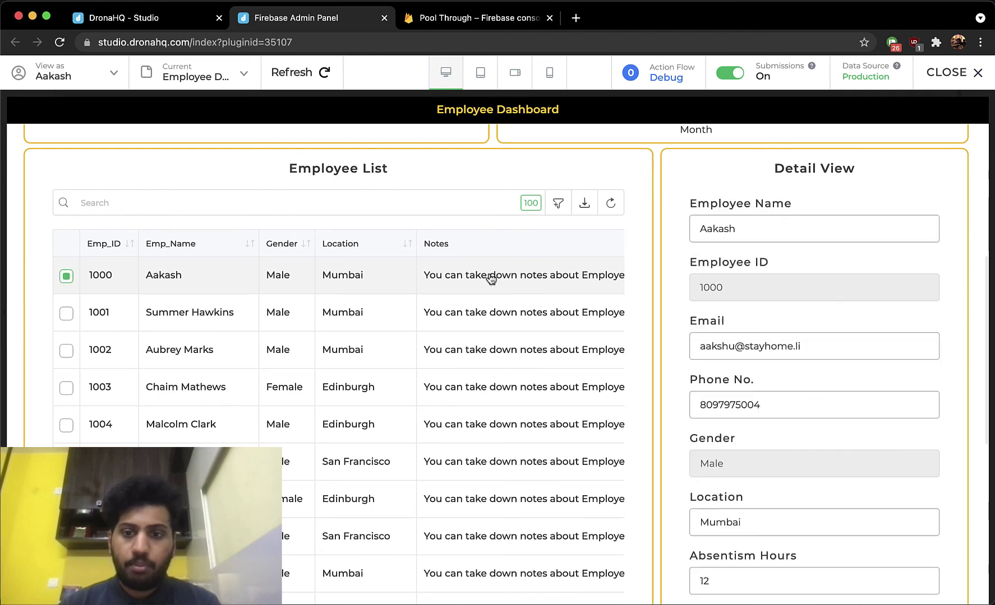
scroll(805, 499, down, 1)
scroll(804, 494, down, 10)
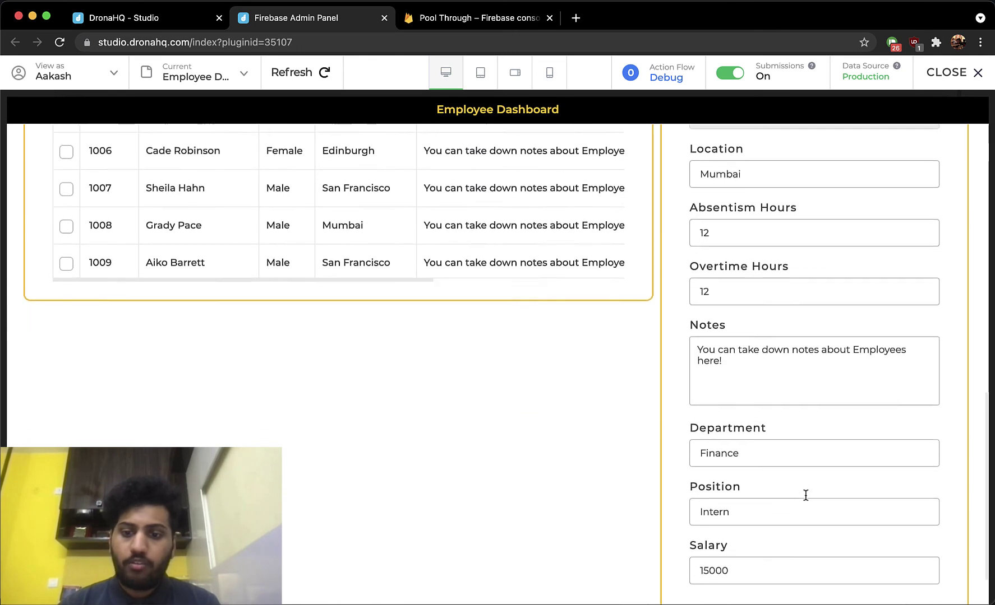
scroll(804, 494, up, 2)
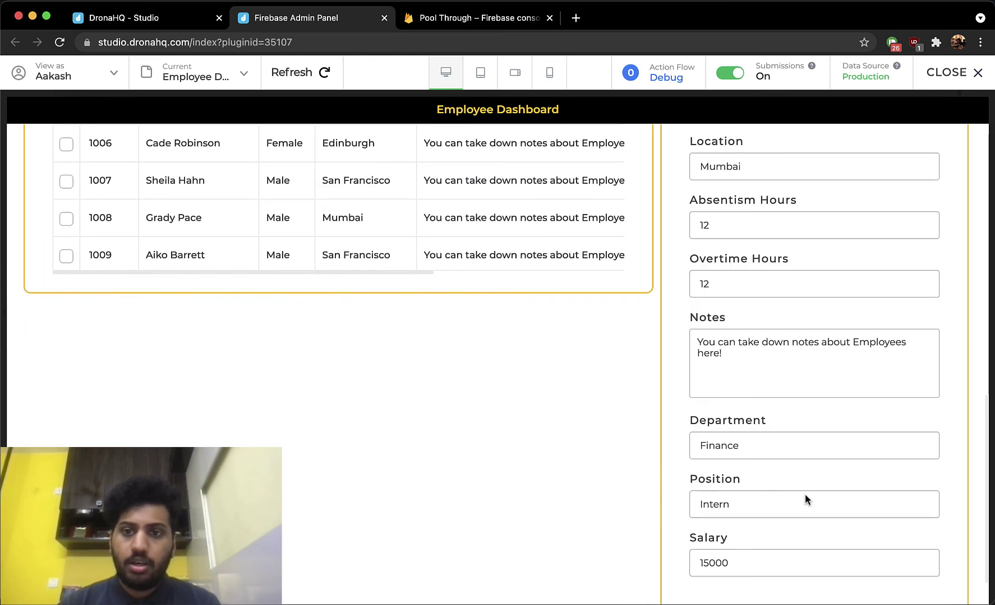
click(969, 81)
- Open the Employee List table grid's properties and examine its top bar search and button options
scroll(460, 306, down, 6)
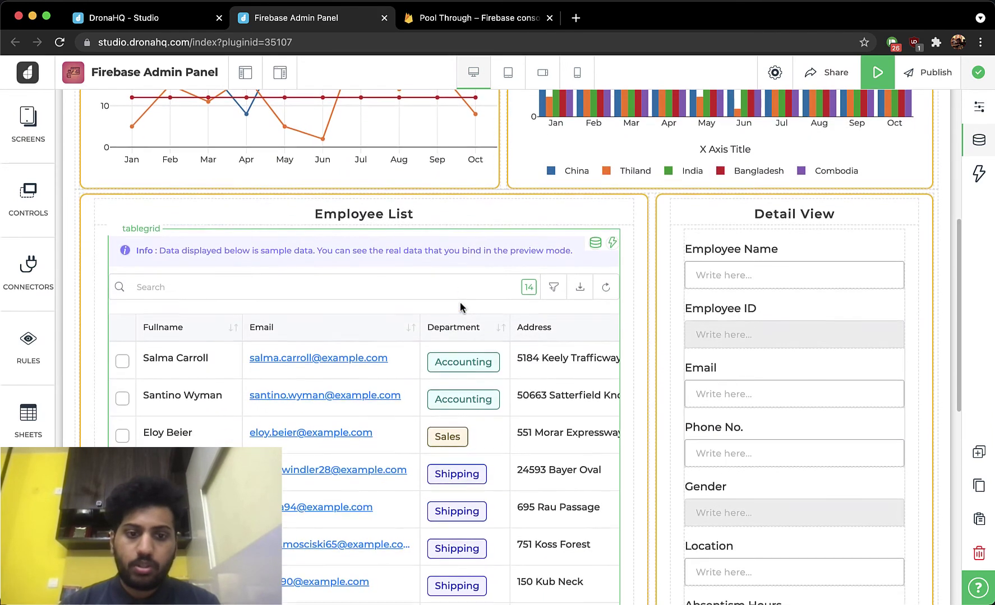
click(977, 112)
click(427, 357)
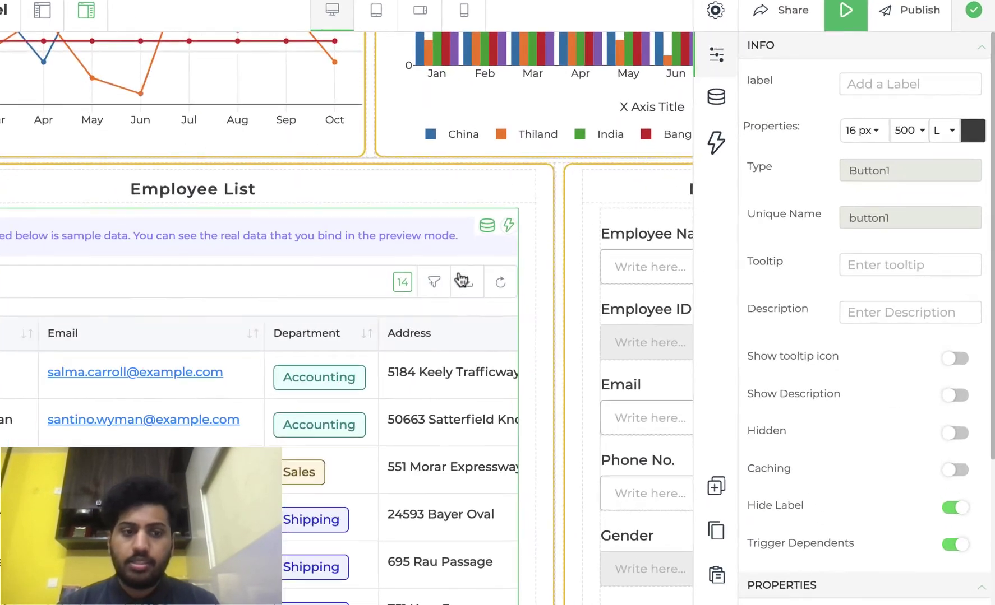
scroll(904, 229, down, 5)
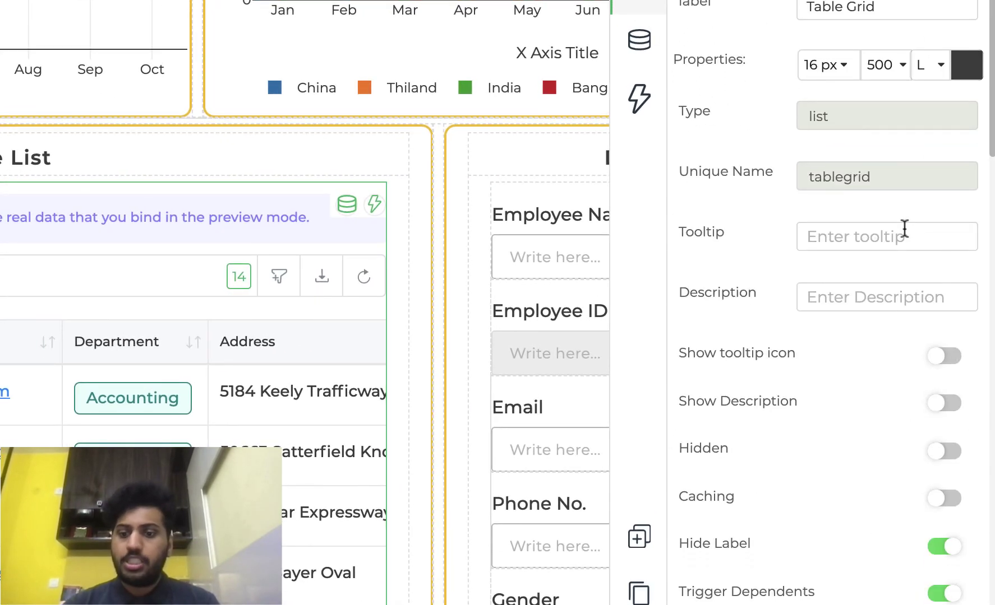
scroll(902, 225, down, 11)
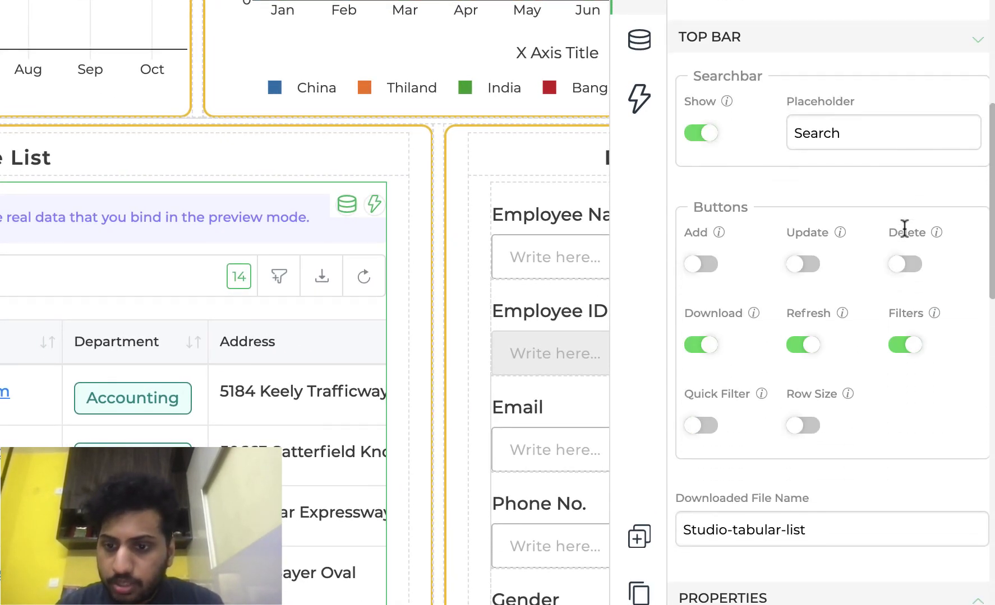
- Set the Employee List table grid's default selected row to 1
scroll(905, 237, down, 9)
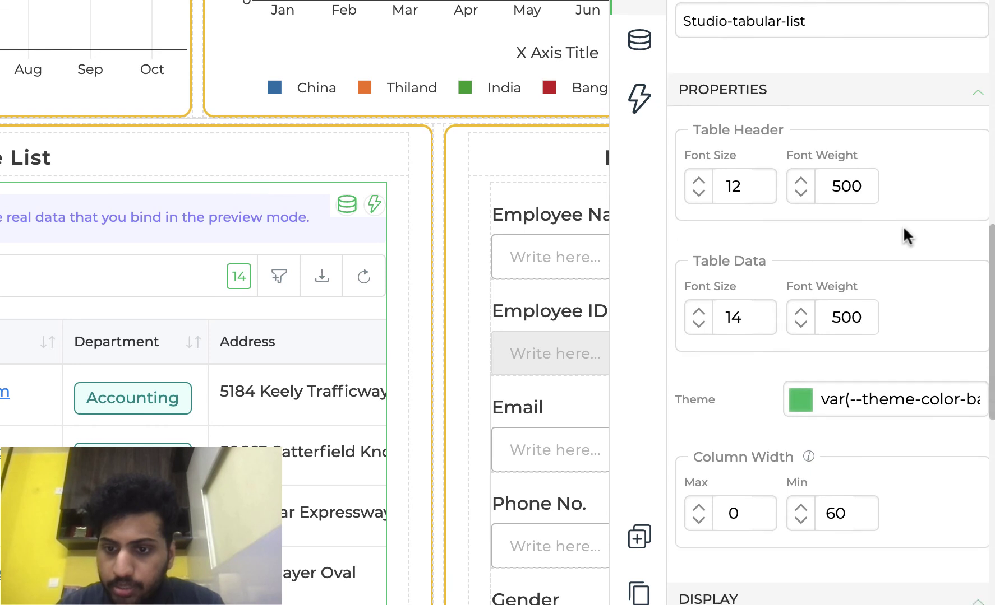
scroll(903, 226, down, 6)
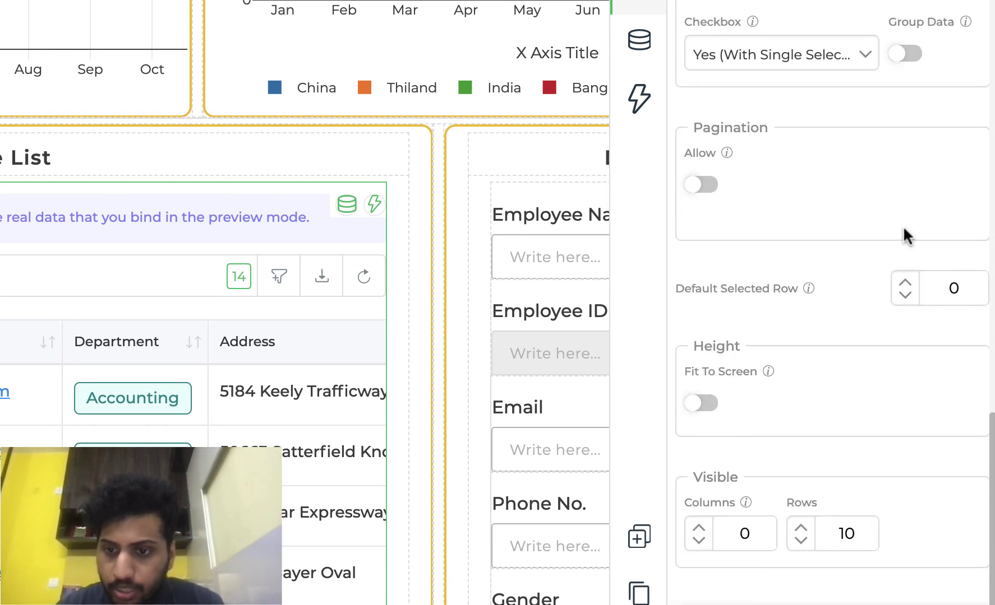
click(906, 289)
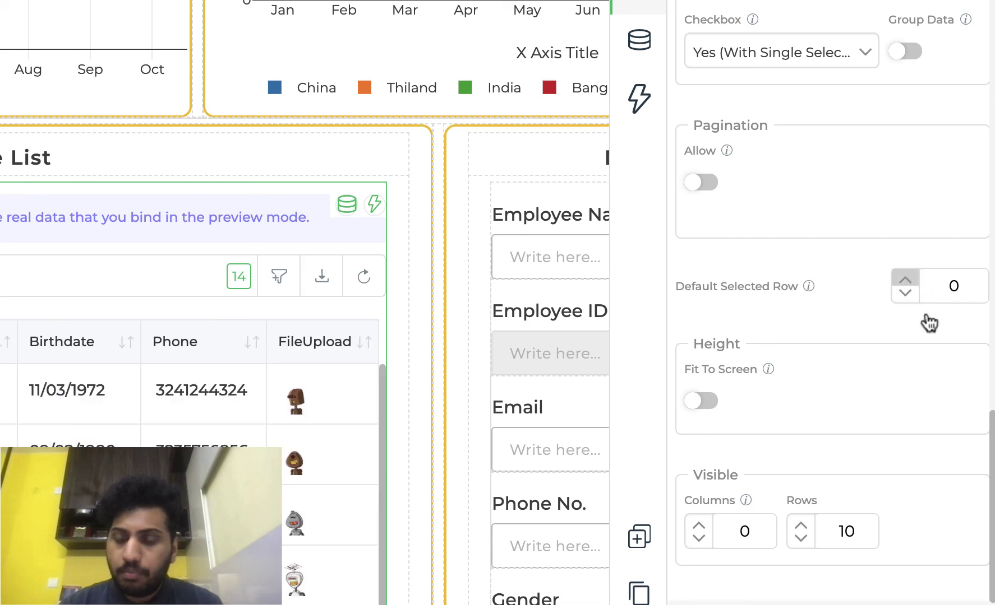
click(947, 287)
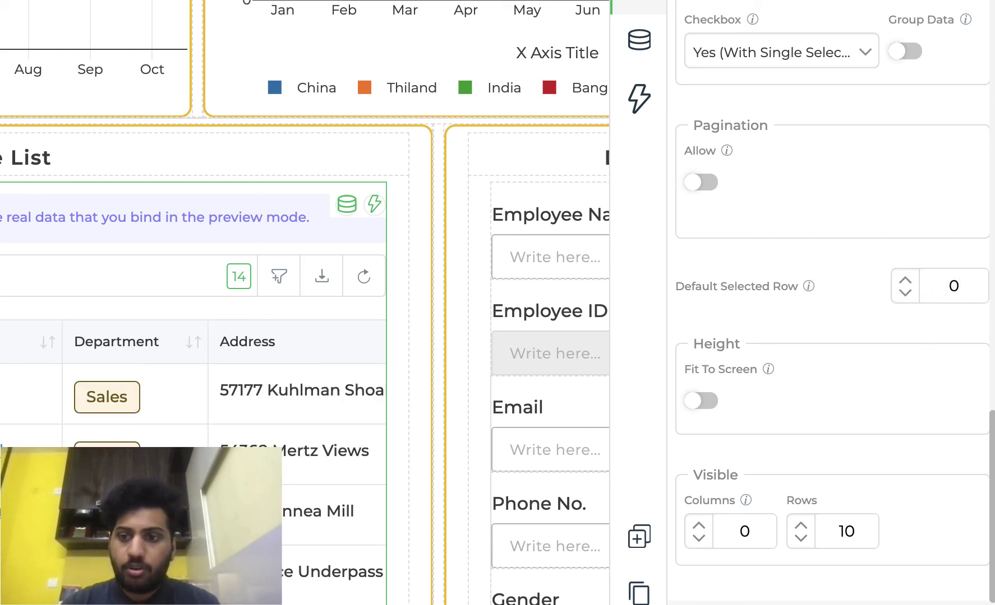
key(BackSpace)
text(1)
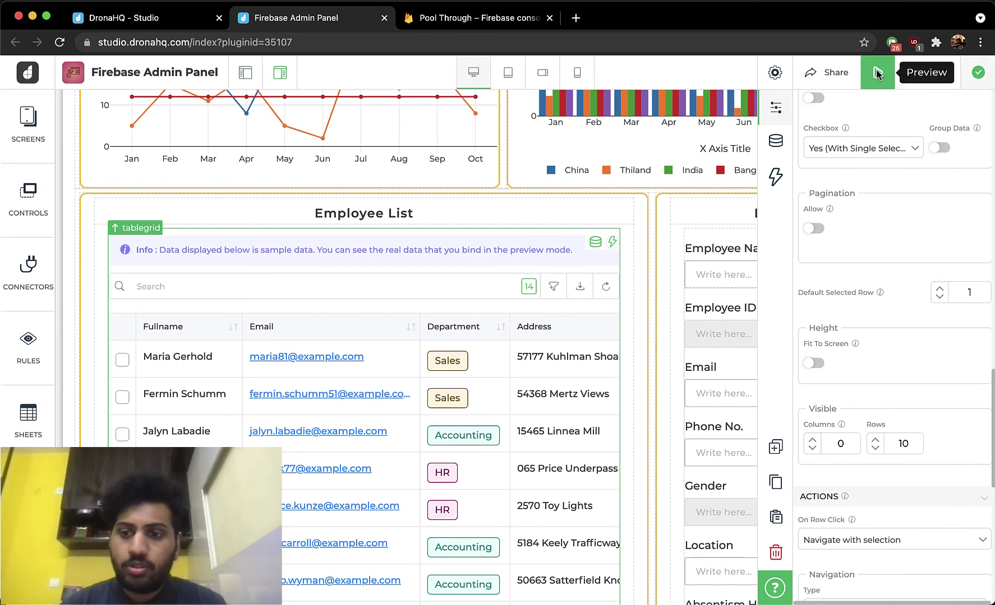
- Preview the app and review the default-selected employee's fields in the Detail View down to Salary
click(877, 73)
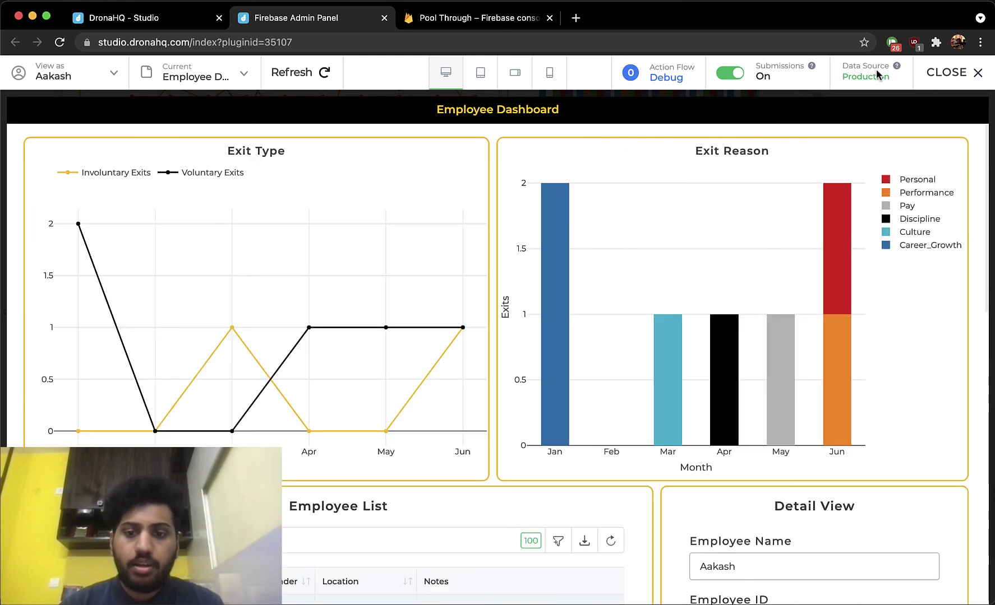
scroll(788, 417, down, 5)
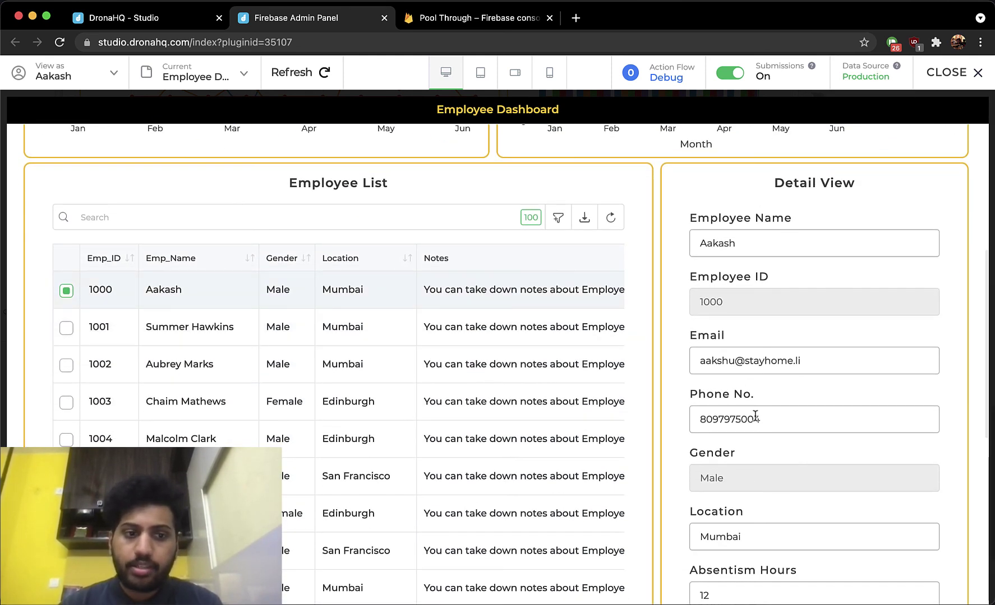
scroll(755, 416, down, 5)
scroll(755, 416, up, 2)
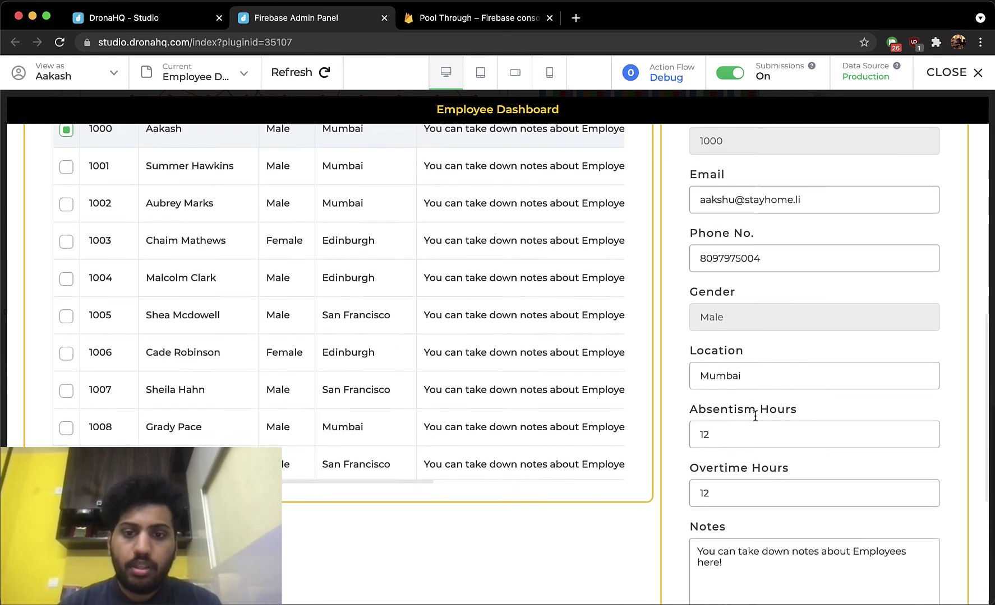
scroll(755, 412, down, 3)
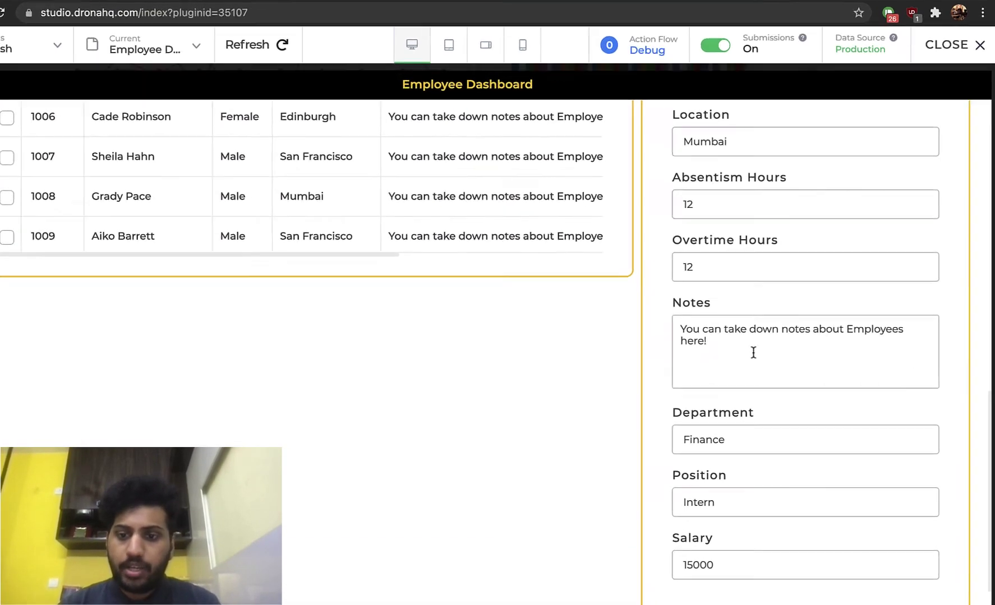
- Replace the selected employee's notes with "Good Job!", submit the updated info and dismiss the confirmation popup
click(753, 353)
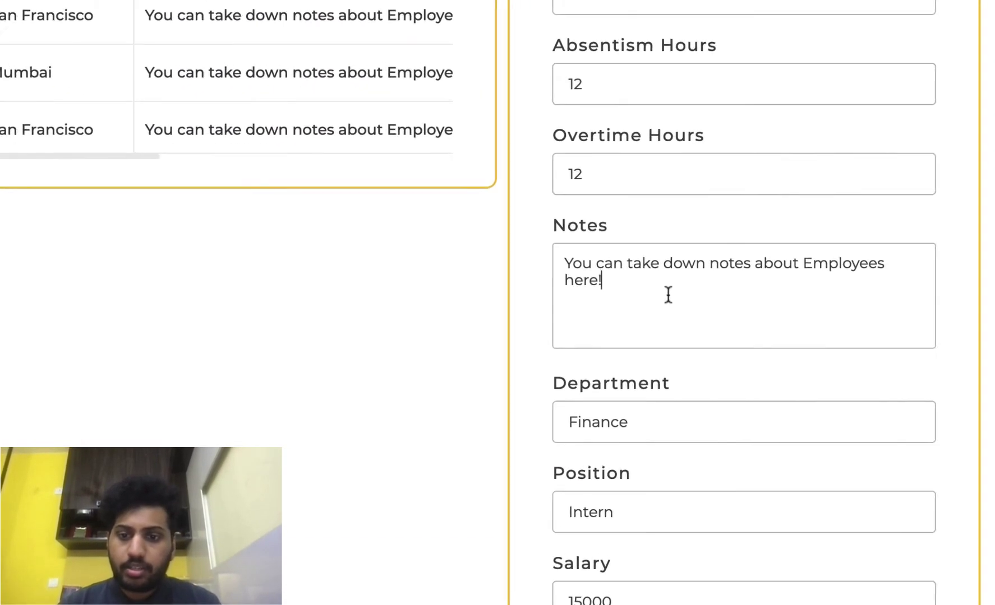
key(ctrl+a)
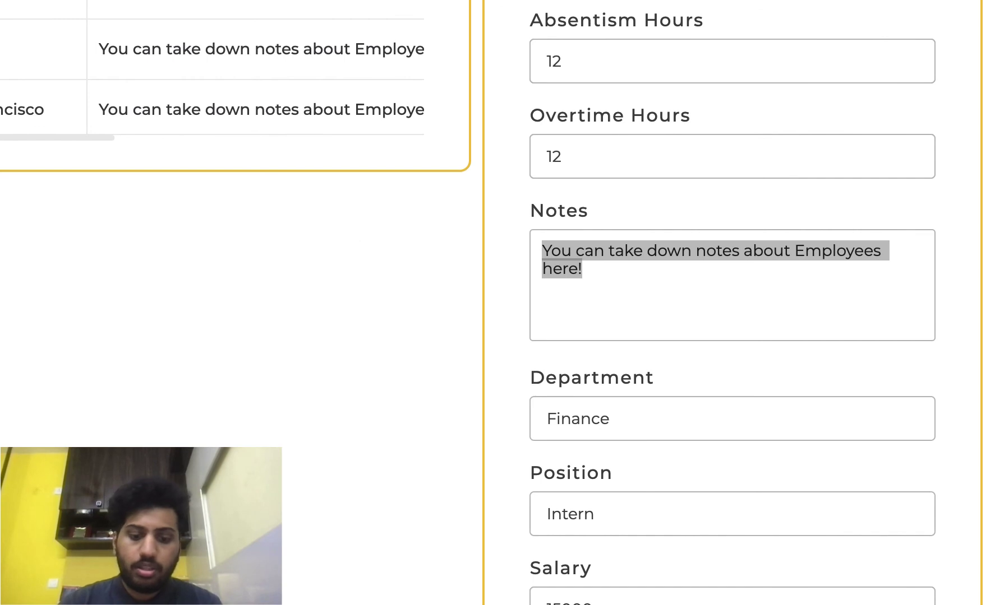
text(Good Job!)
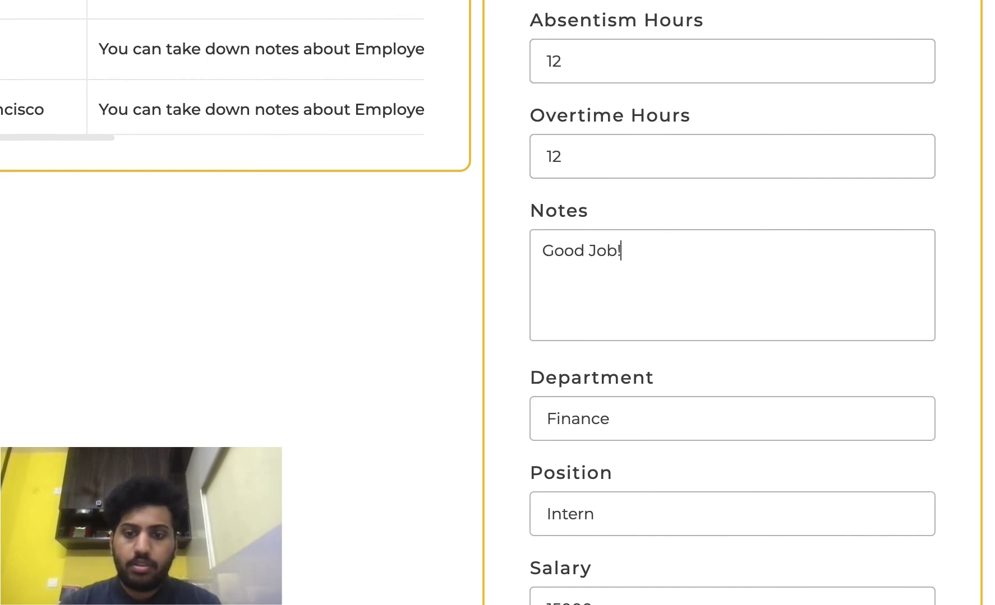
click(721, 566)
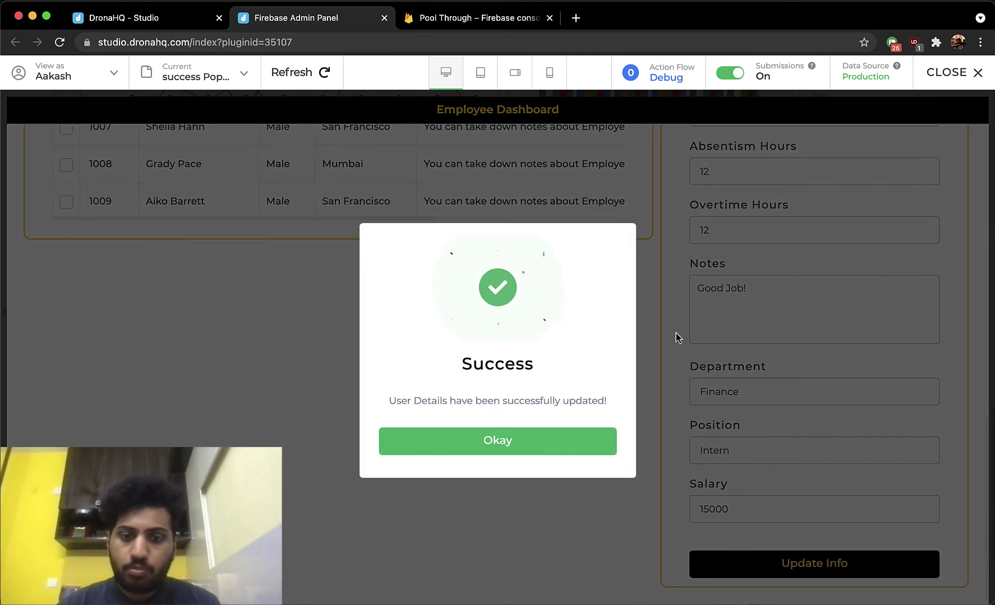
click(573, 440)
- Check the first employee's Notes entry in the Employee List and look over the previewed dashboard with its exit charts
scroll(570, 435, up, 8)
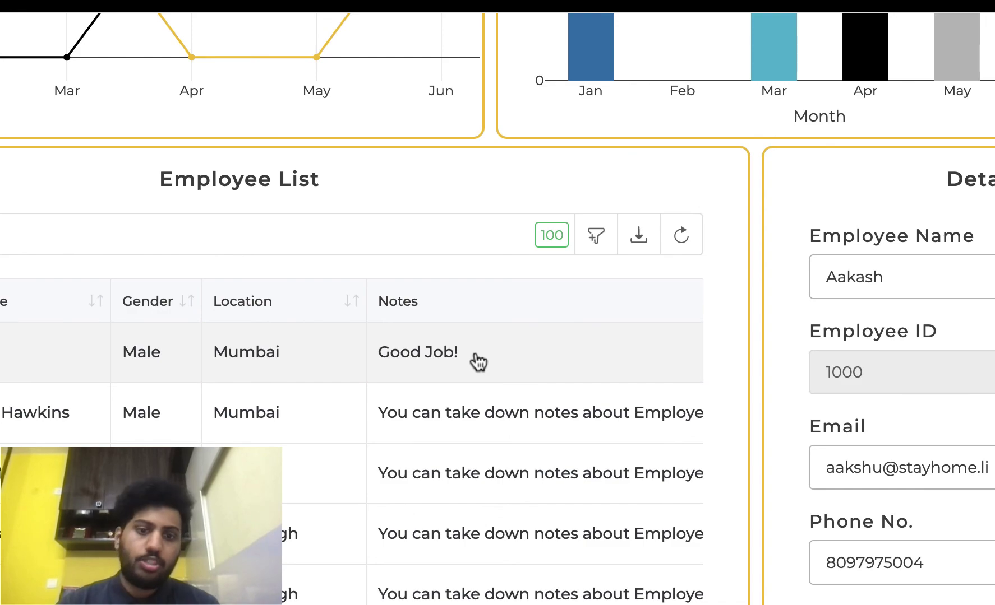
scroll(475, 360, down, 3)
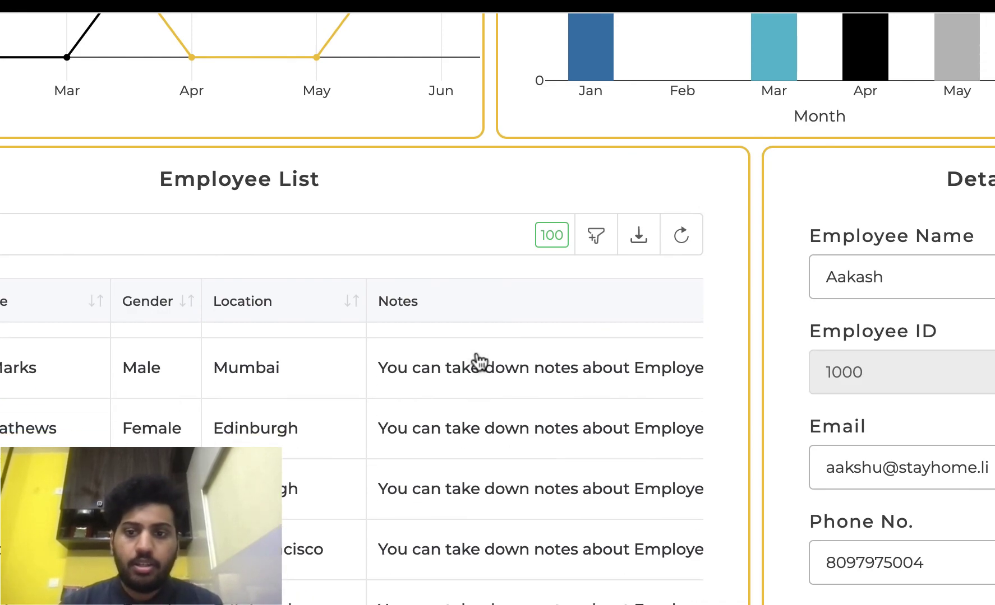
scroll(603, 353, up, 8)
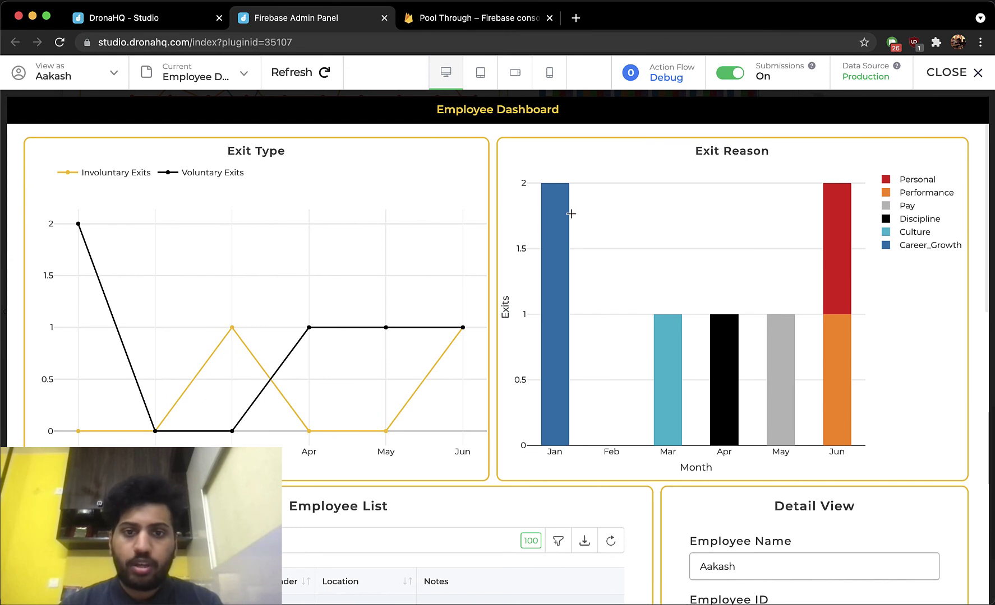
scroll(571, 214, down, 2)
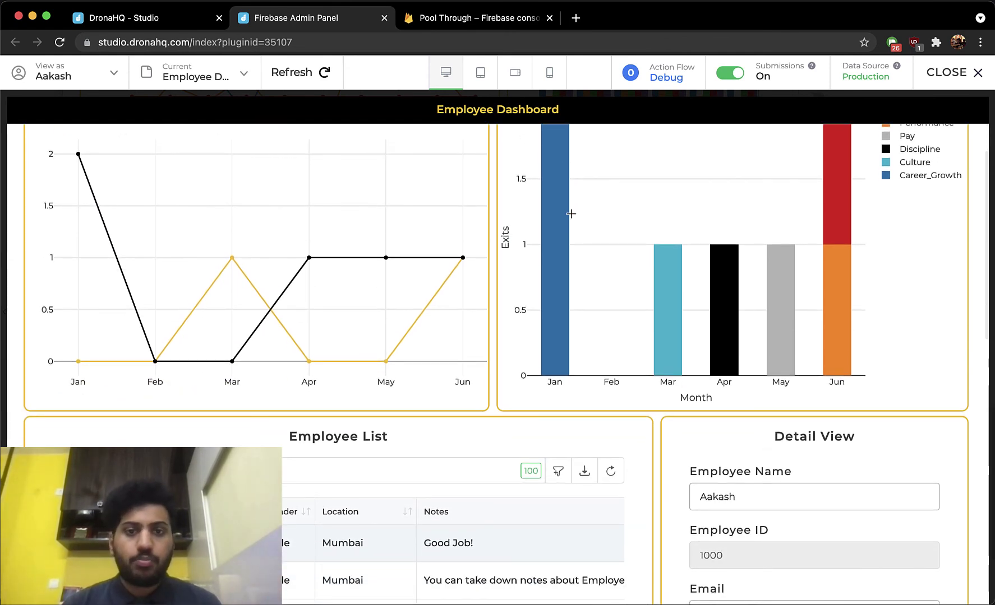